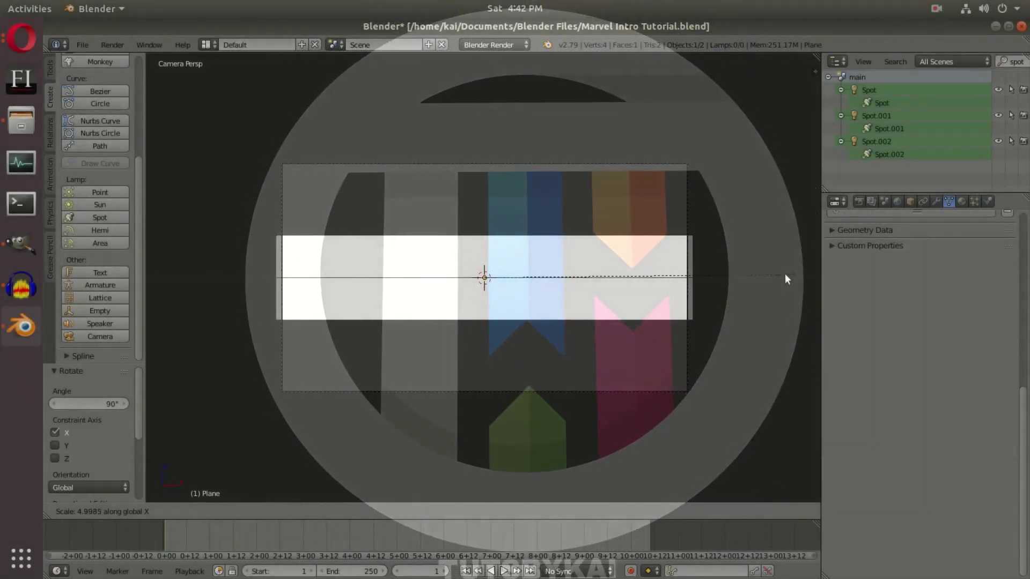
# Scale the plane by about 5 along X and about 3.1 along Z so it covers the camera frame
pyautogui.click(784, 276)
pyautogui.press('s')
pyautogui.press('z')
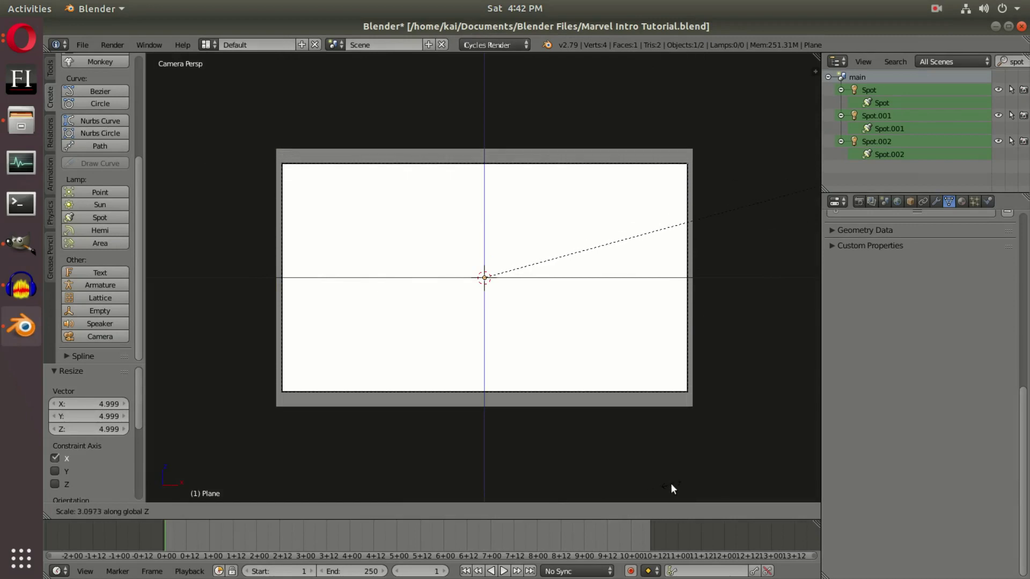
pyautogui.click(612, 487)
pyautogui.scroll(2, 611, 487)
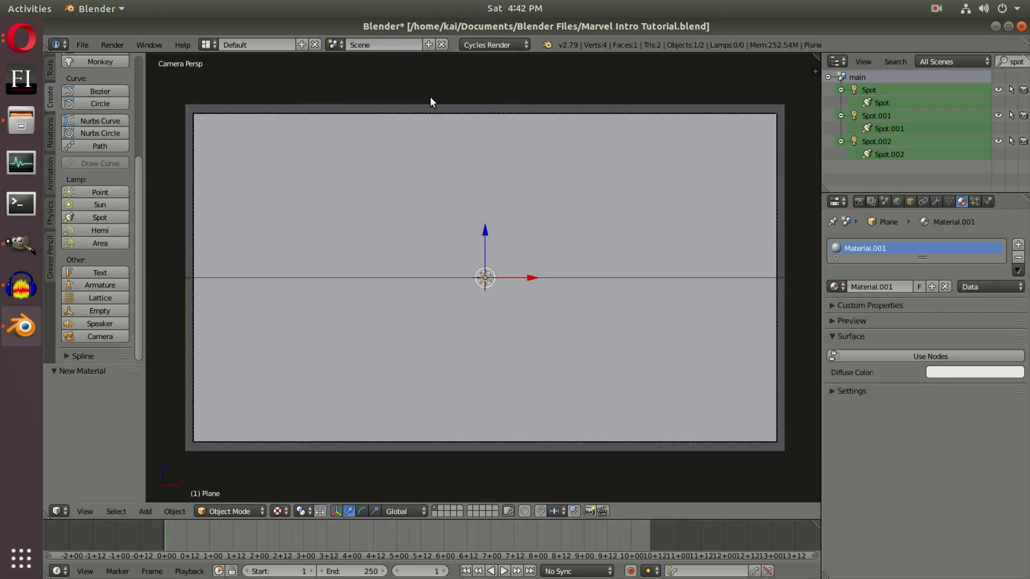
# Rename the current scene as "red back"
pyautogui.click(395, 48)
pyautogui.write('red back')
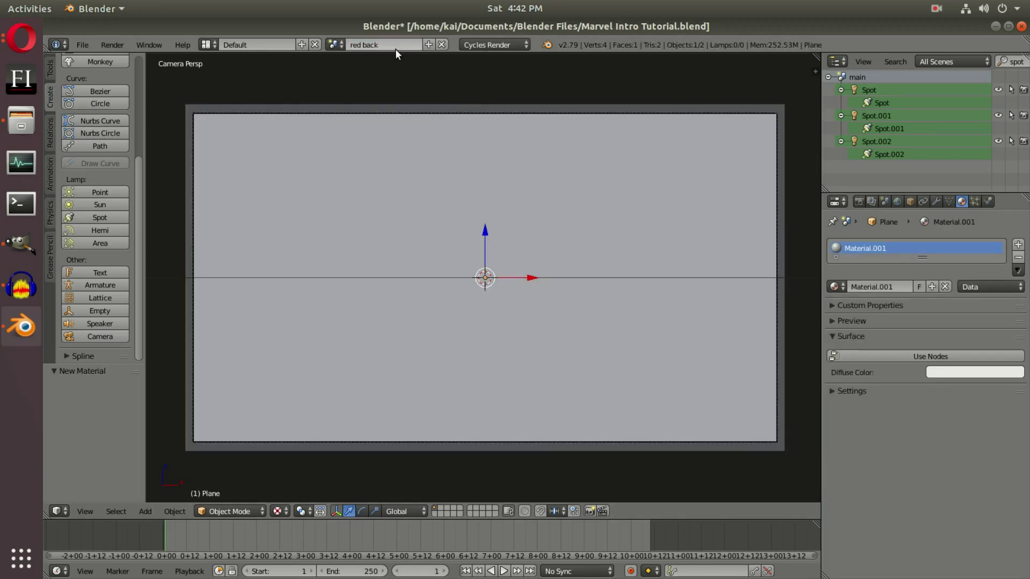
# Enable nodes on the plane's material and set its diffuse colour to red, about R 0.342, G 0.010, B 0.009
pyautogui.click(910, 355)
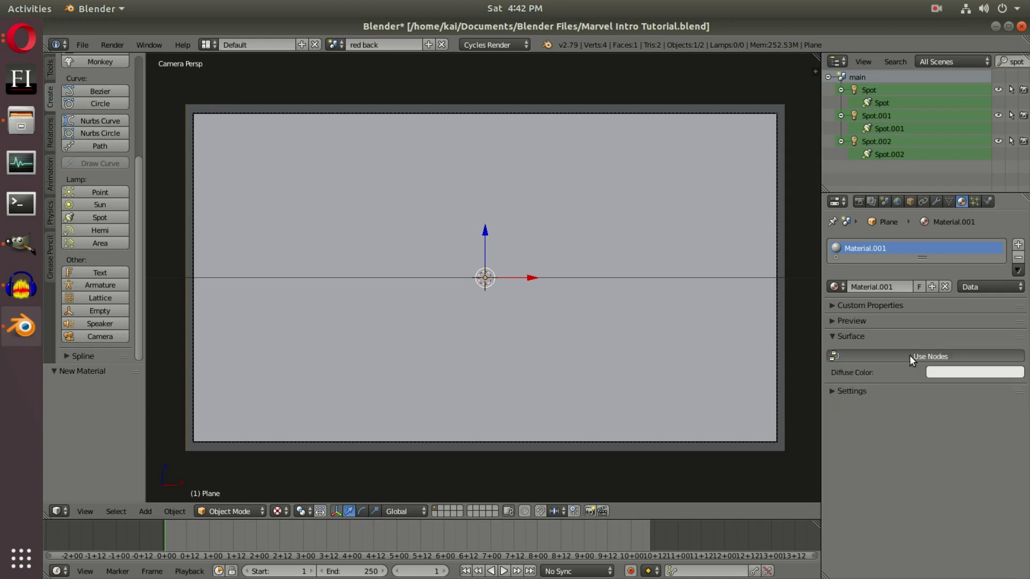
pyautogui.click(929, 379)
pyautogui.click(941, 290)
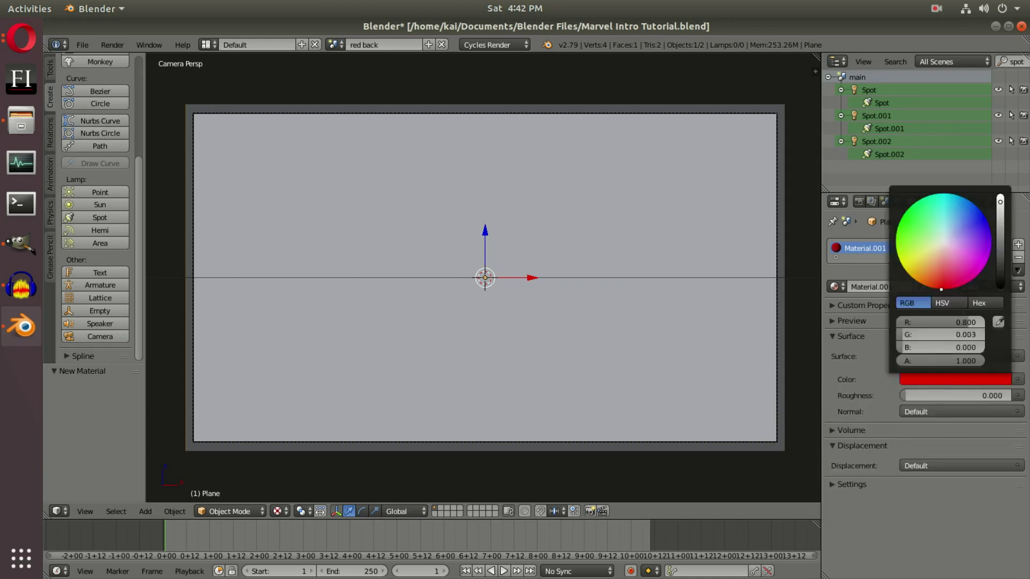
pyautogui.click(1000, 230)
pyautogui.click(941, 283)
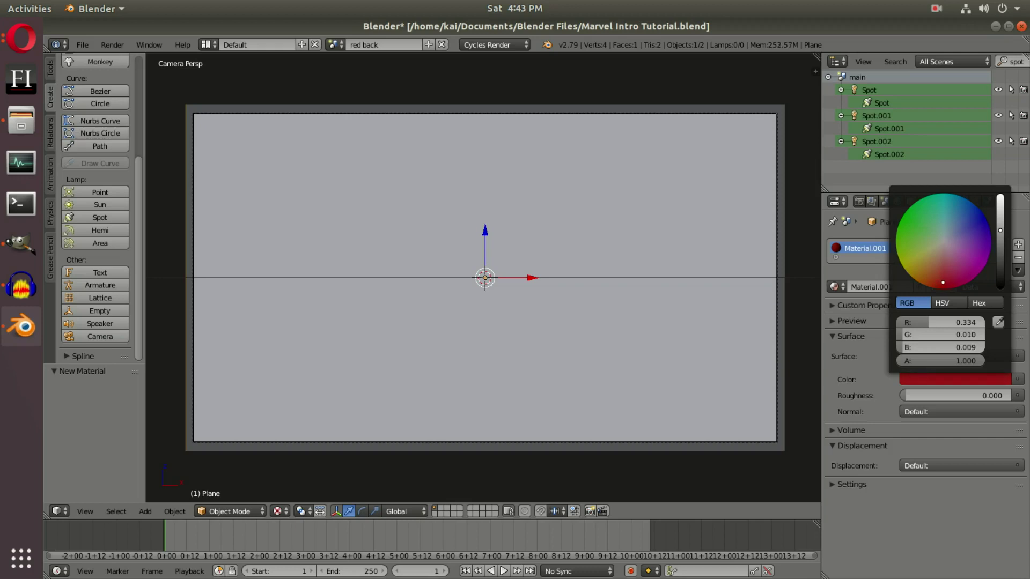
pyautogui.click(1001, 226)
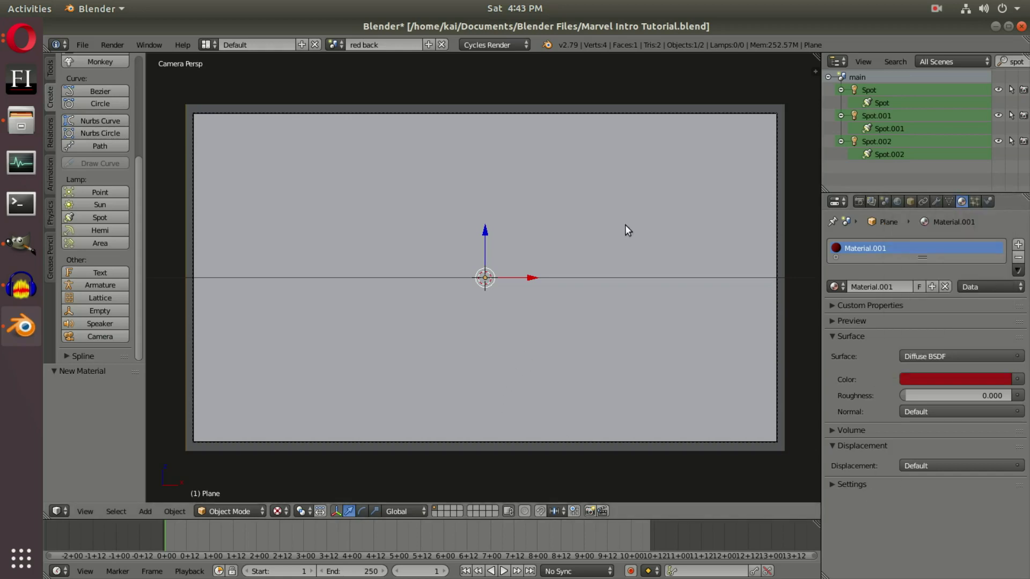
# Render a test image of the red back scene and return to the 3D view
pyautogui.click(277, 511)
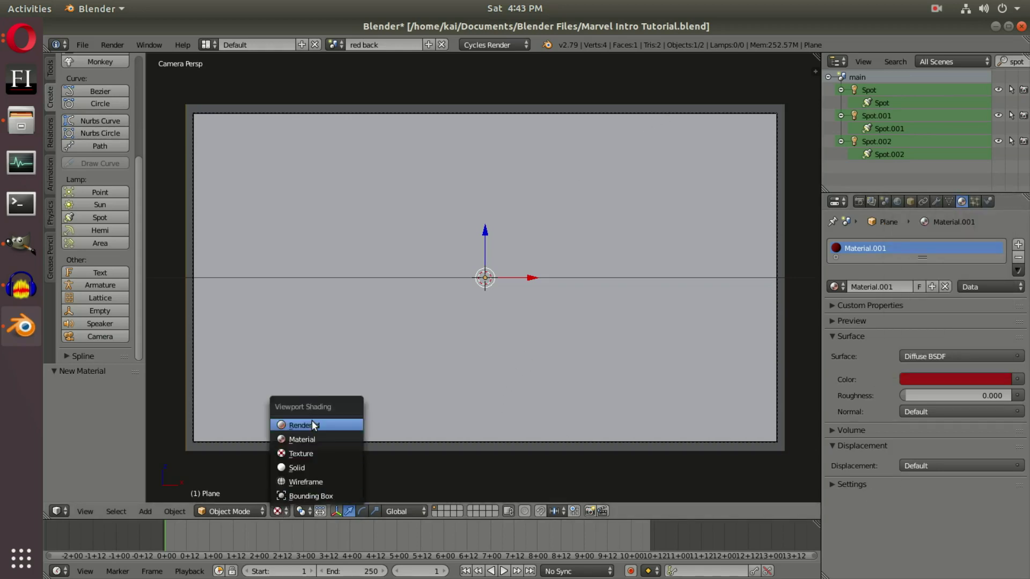
pyautogui.click(114, 45)
pyautogui.click(121, 60)
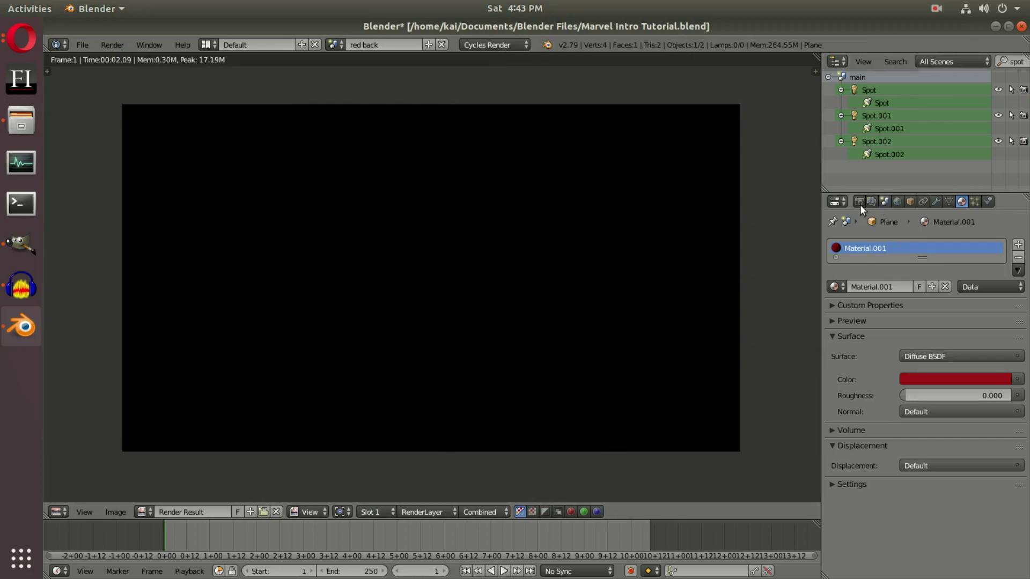
pyautogui.press('Escape')
# Create a new world with ambient occlusion enabled and a black background colour
pyautogui.click(896, 202)
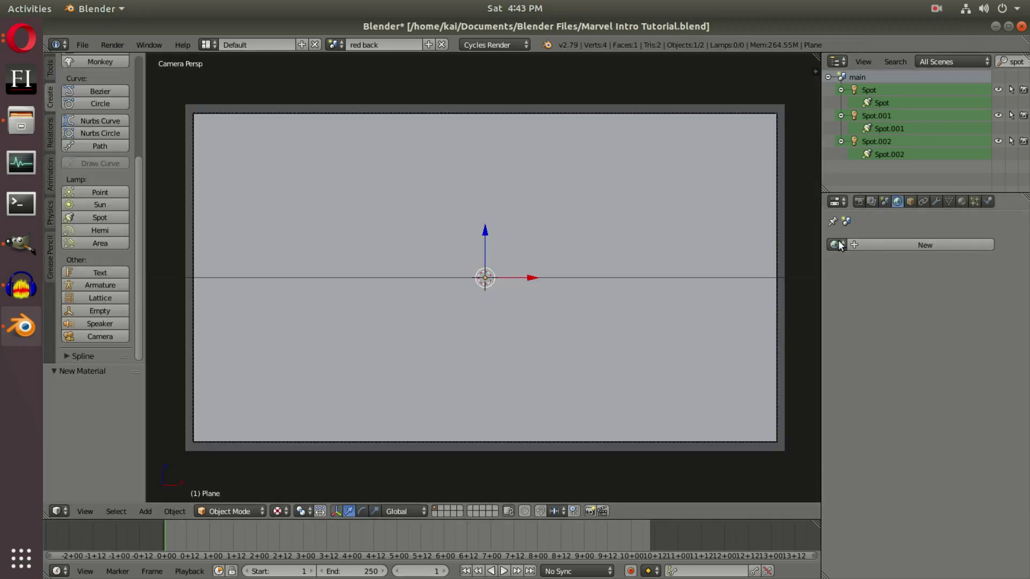
pyautogui.click(903, 245)
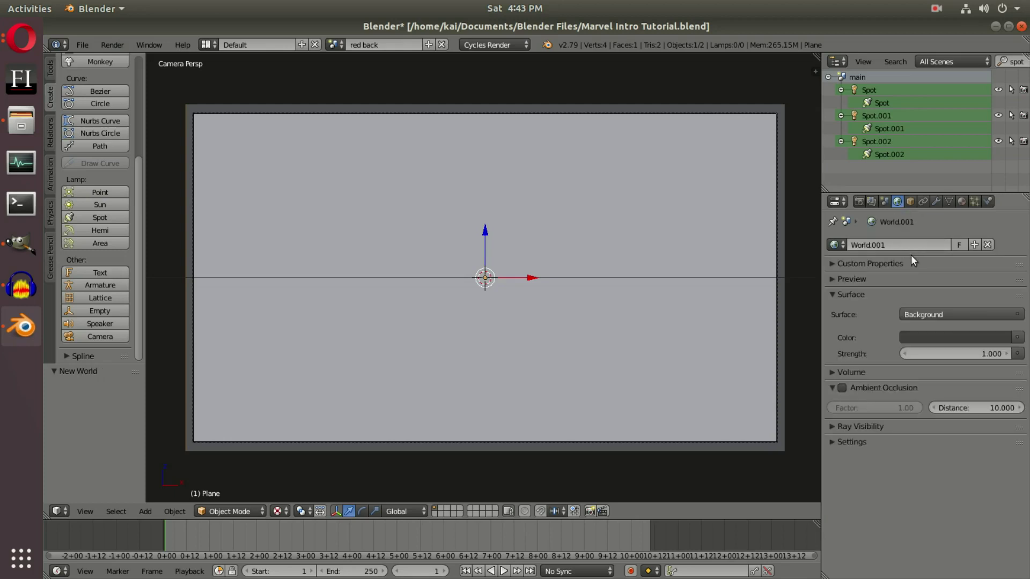
pyautogui.click(840, 388)
pyautogui.click(934, 337)
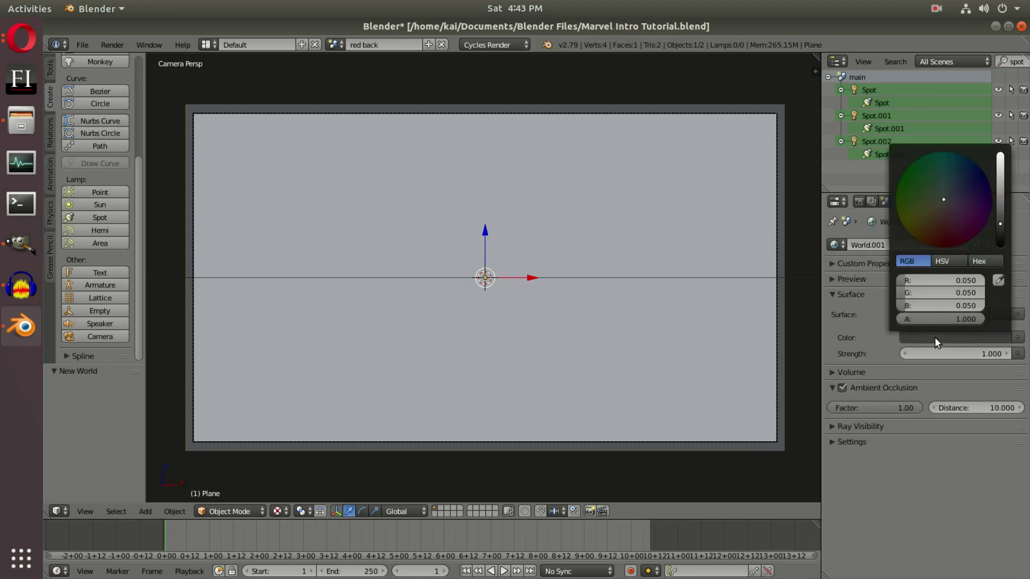
pyautogui.moveTo(1002, 235); pyautogui.dragTo(959, 275)
# Render the scene again to check the new world lighting, then return to the 3D view
pyautogui.click(113, 45)
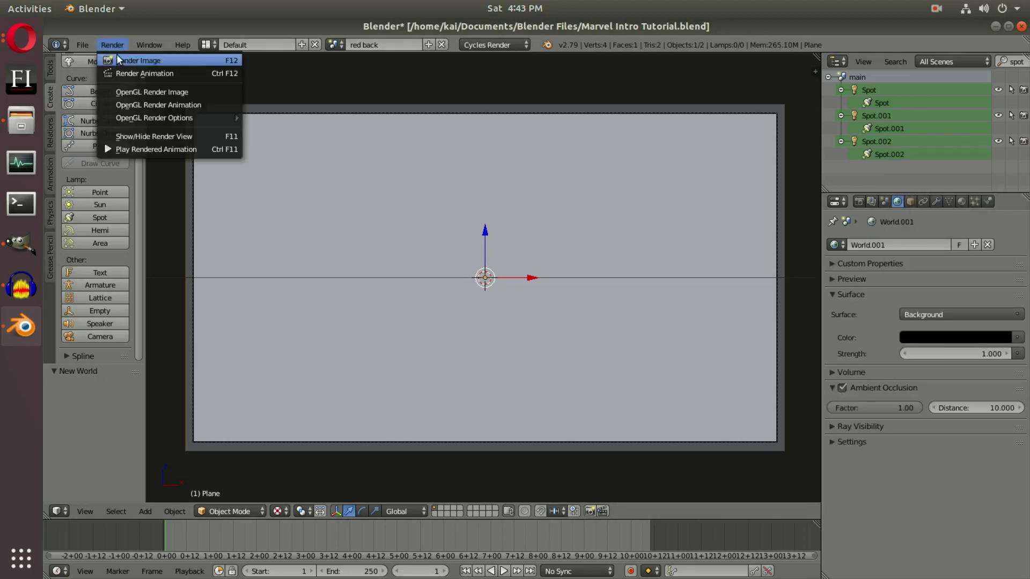
pyautogui.click(129, 60)
pyautogui.press('Escape')
pyautogui.press('Escape')
# Display the viewport in Material shading and darken the plane's diffuse colour to R 0.087, G 0.003, B 0.003
pyautogui.click(963, 201)
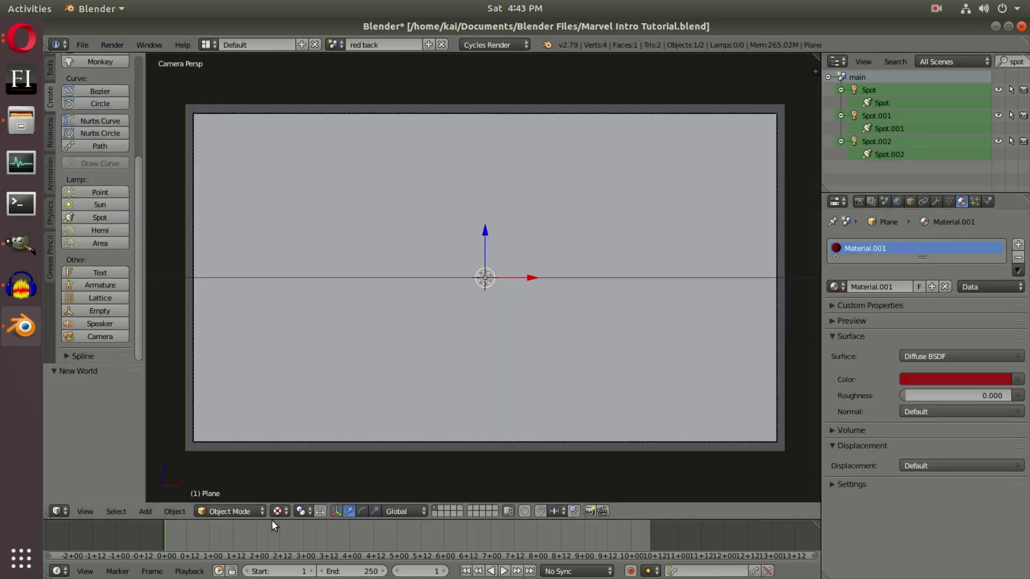
pyautogui.click(277, 511)
pyautogui.click(290, 439)
pyautogui.click(974, 379)
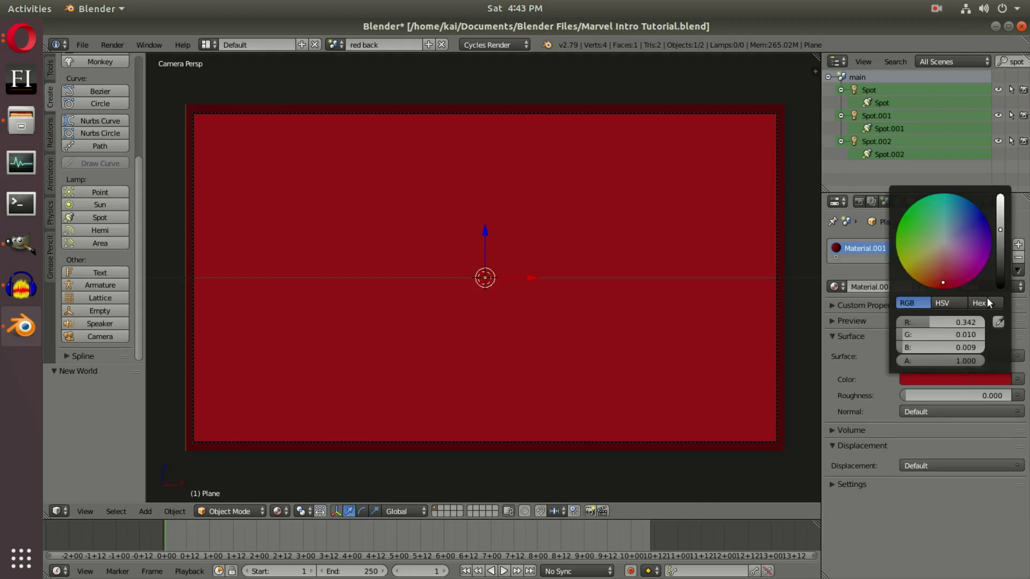
pyautogui.moveTo(1000, 245); pyautogui.dragTo(1000, 258)
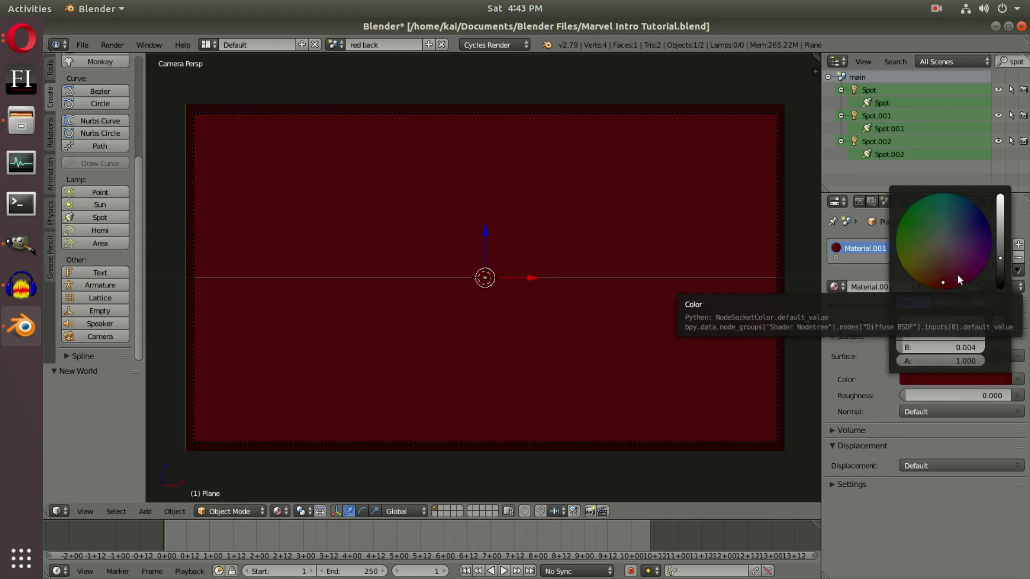
pyautogui.click(943, 285)
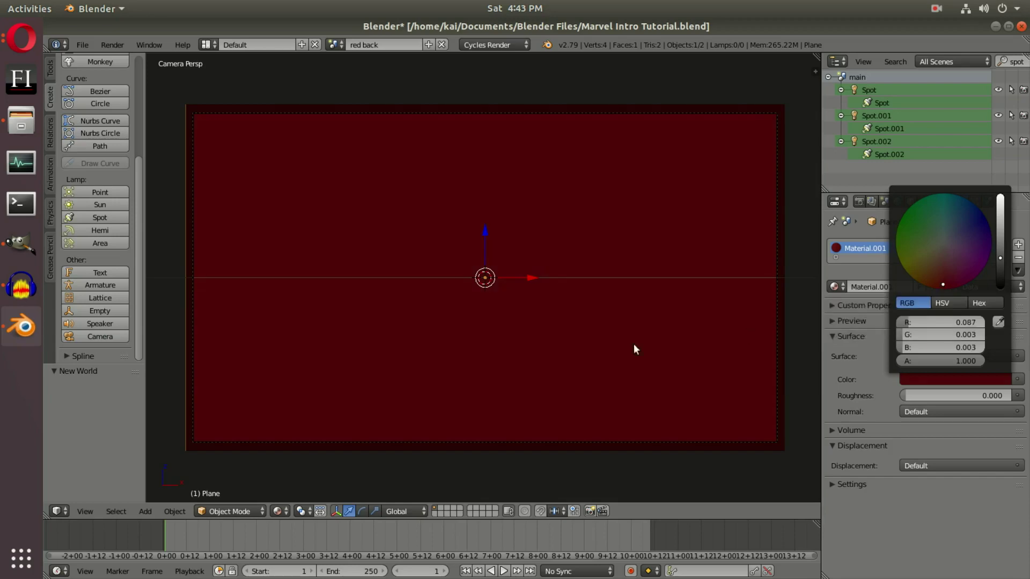
# Return the viewport to Solid shading and render a test image of the darker red plane
pyautogui.click(278, 511)
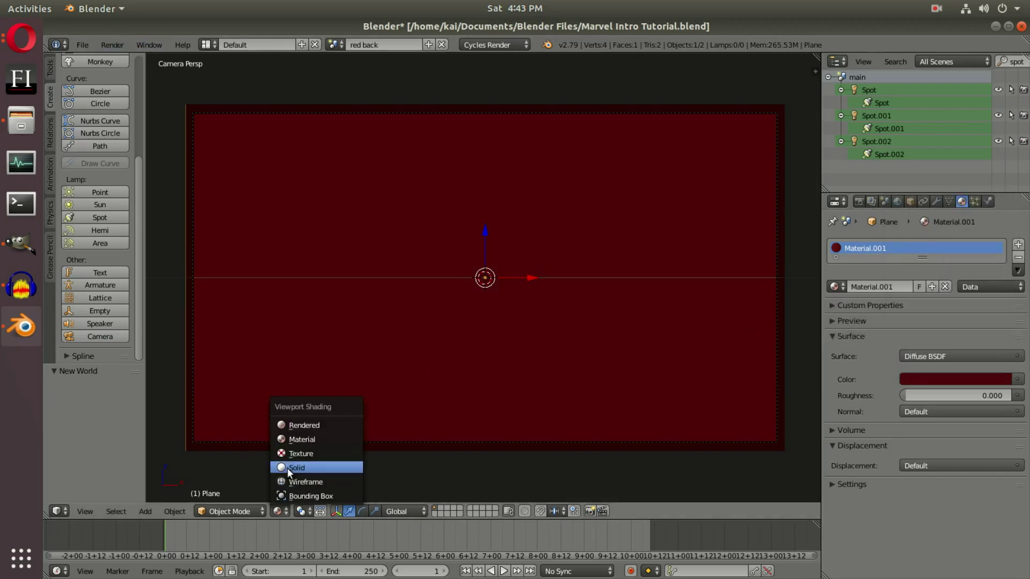
pyautogui.click(287, 468)
pyautogui.click(112, 45)
pyautogui.click(123, 57)
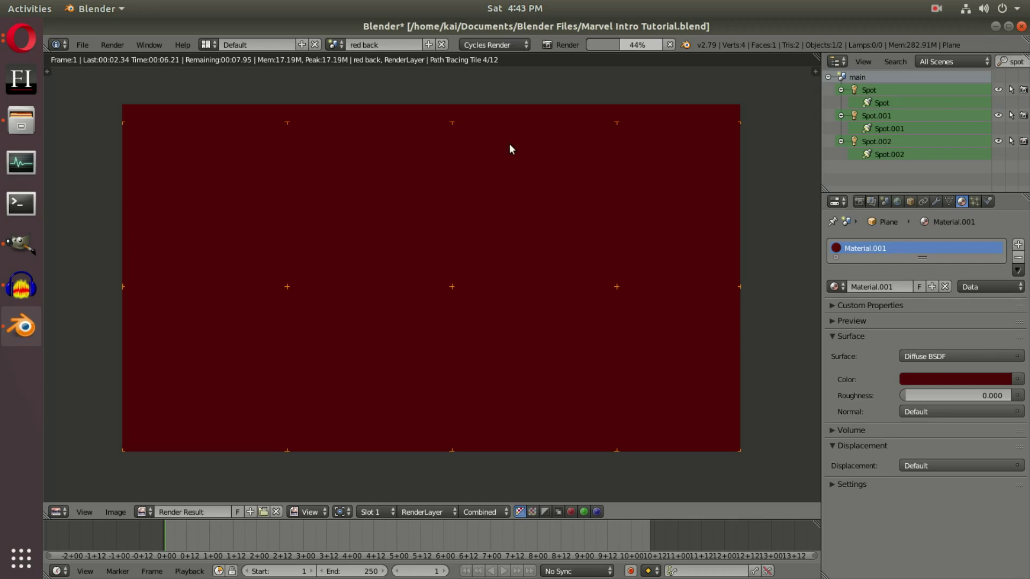
pyautogui.press('Escape')
# Switch to the words scene containing the MARVEL text
pyautogui.click(334, 44)
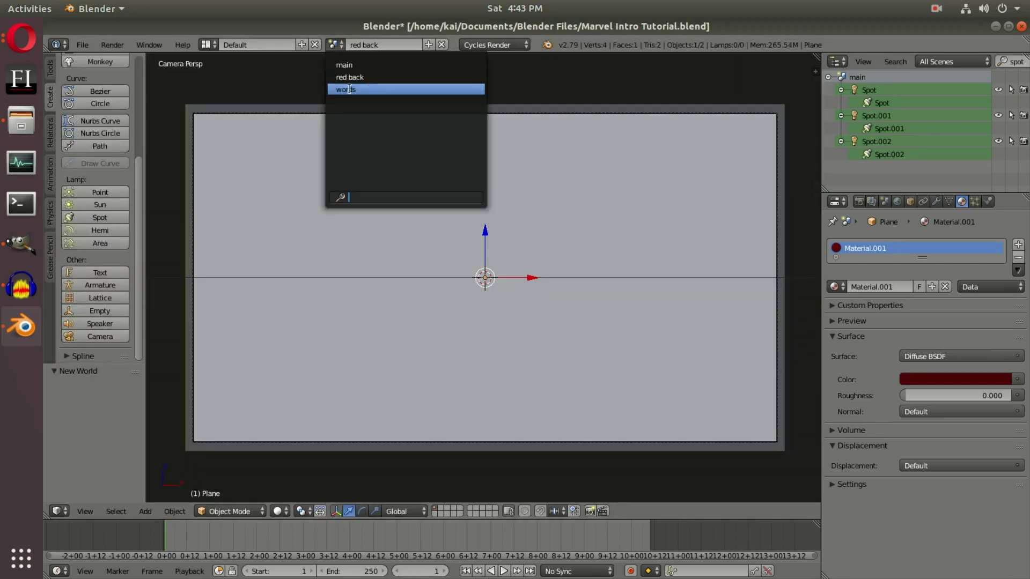
pyautogui.click(369, 90)
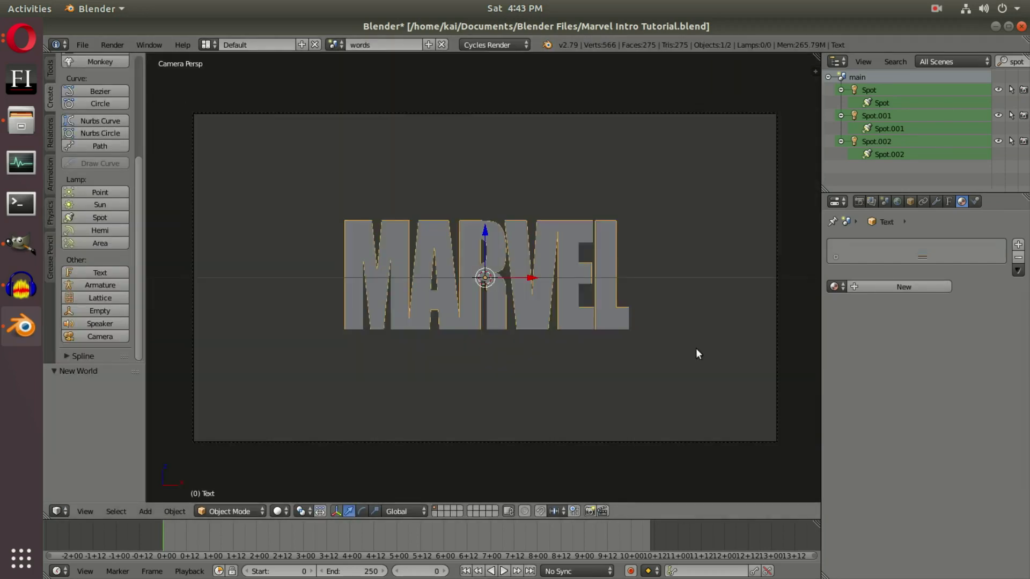
# Switch to Opera and replay the end of the Marvel Intro HD video to examine how the logo and its lines appear
pyautogui.click(32, 48)
pyautogui.click(152, 80)
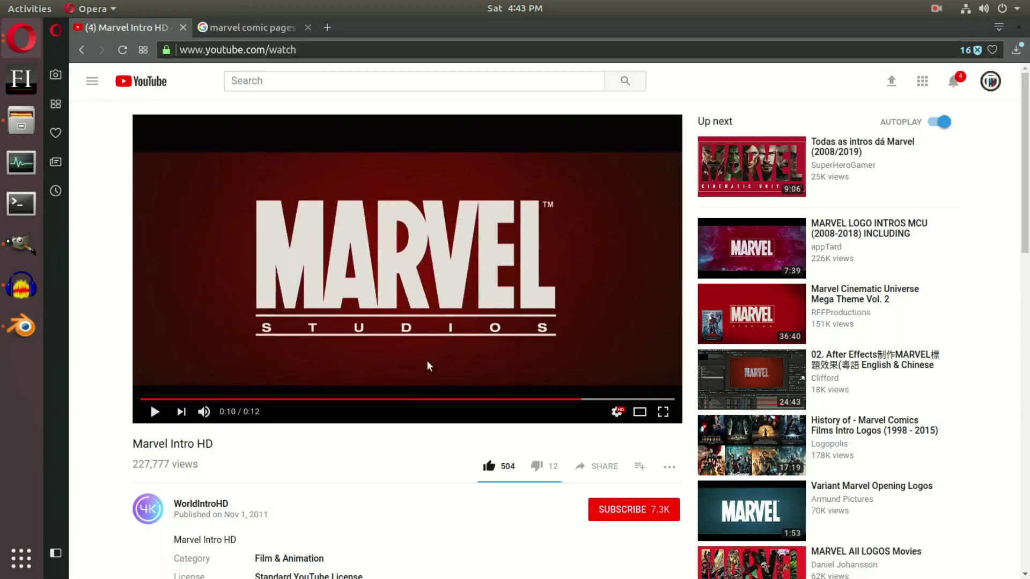
pyautogui.click(513, 397)
pyautogui.click(481, 328)
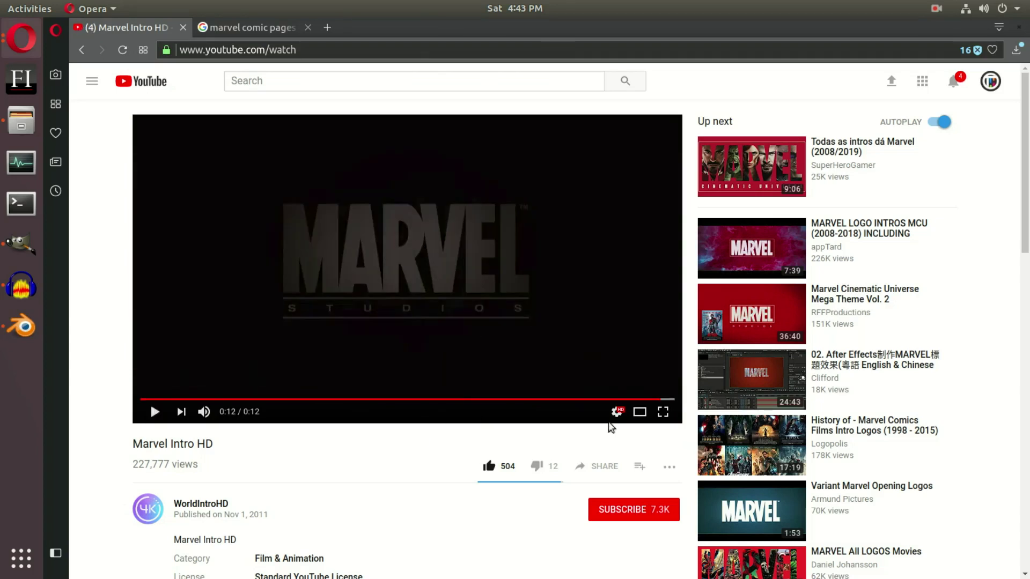
pyautogui.click(537, 399)
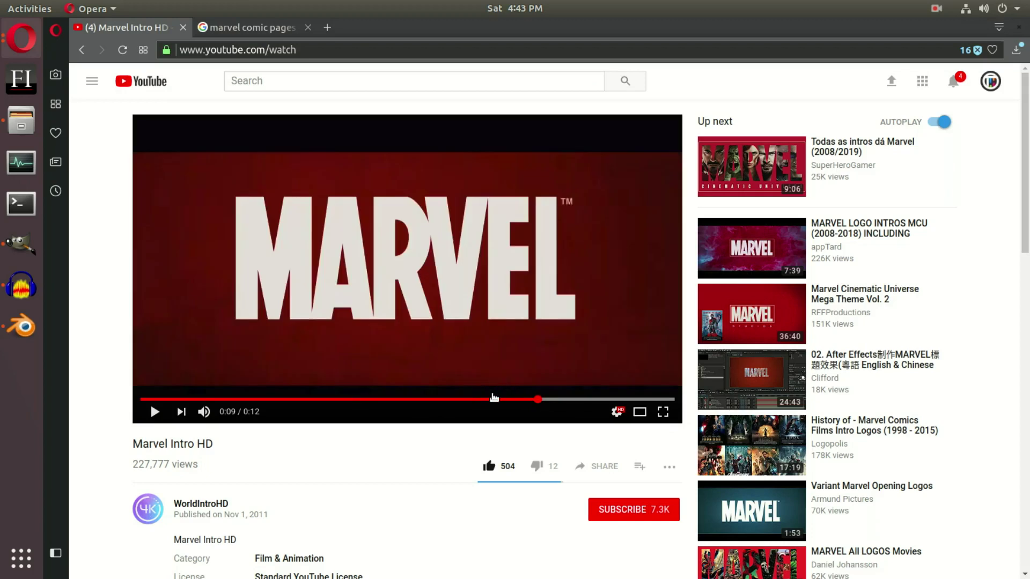
pyautogui.click(152, 415)
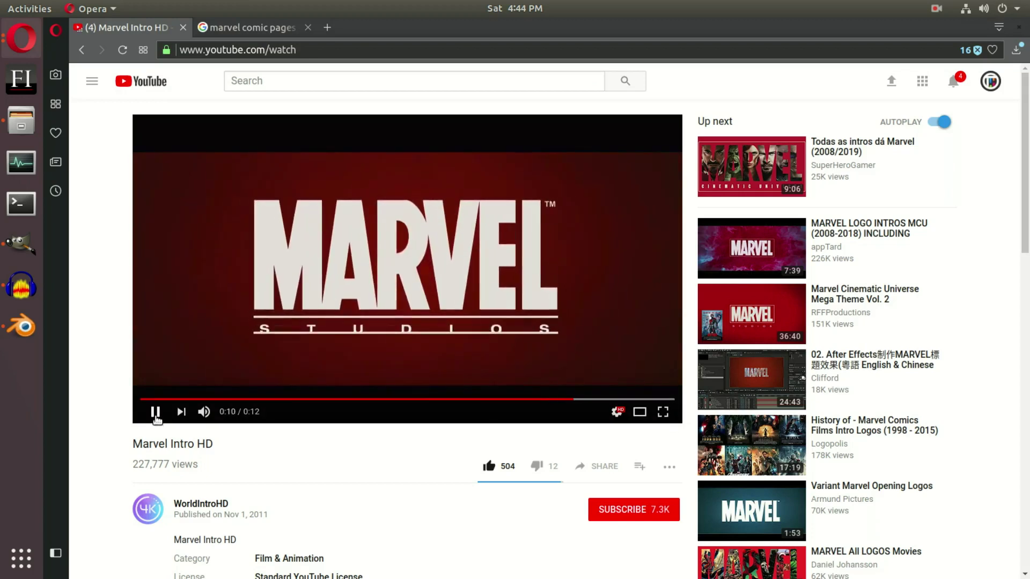
pyautogui.click(154, 413)
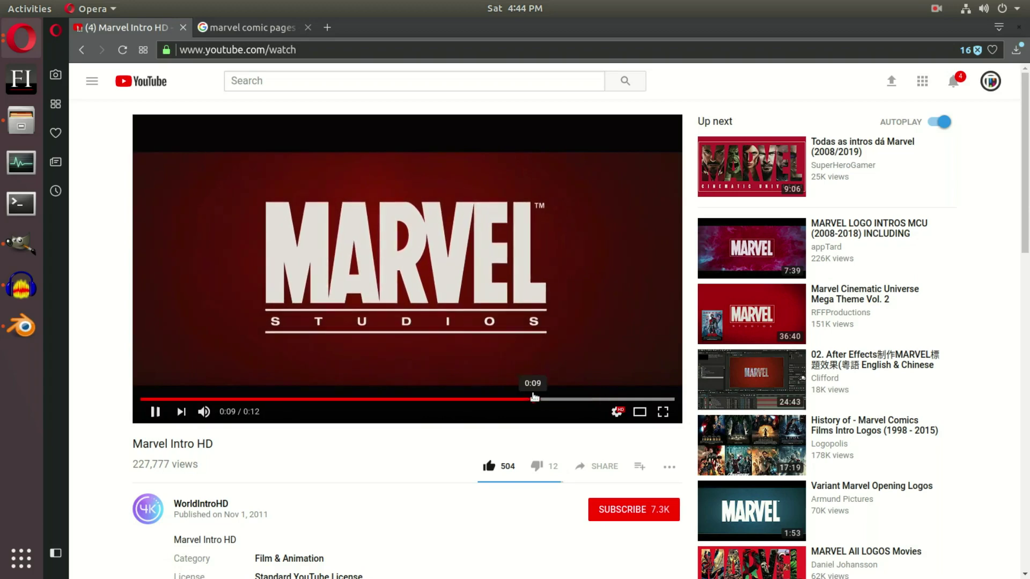
pyautogui.click(537, 399)
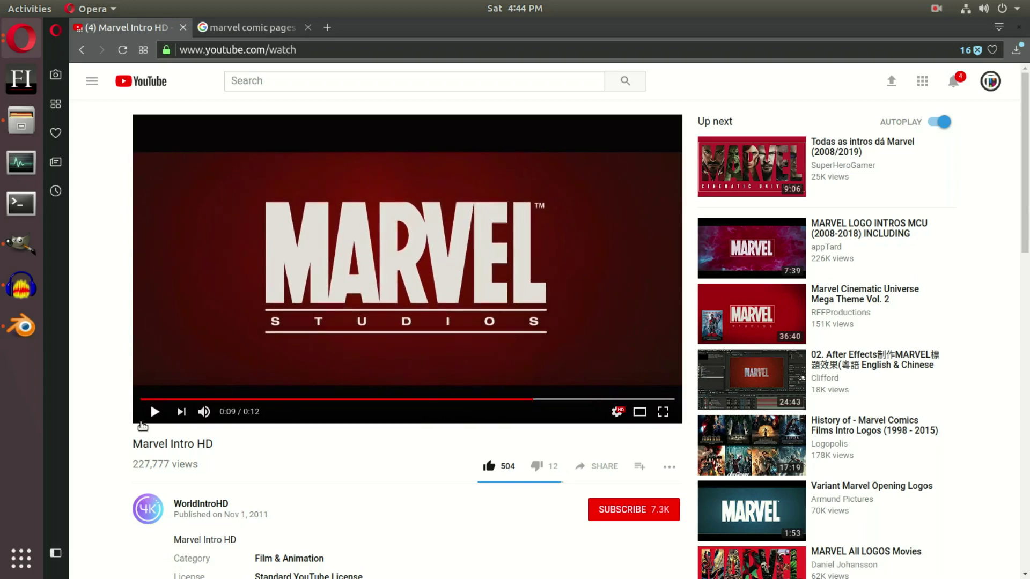
pyautogui.click(149, 419)
pyautogui.click(149, 418)
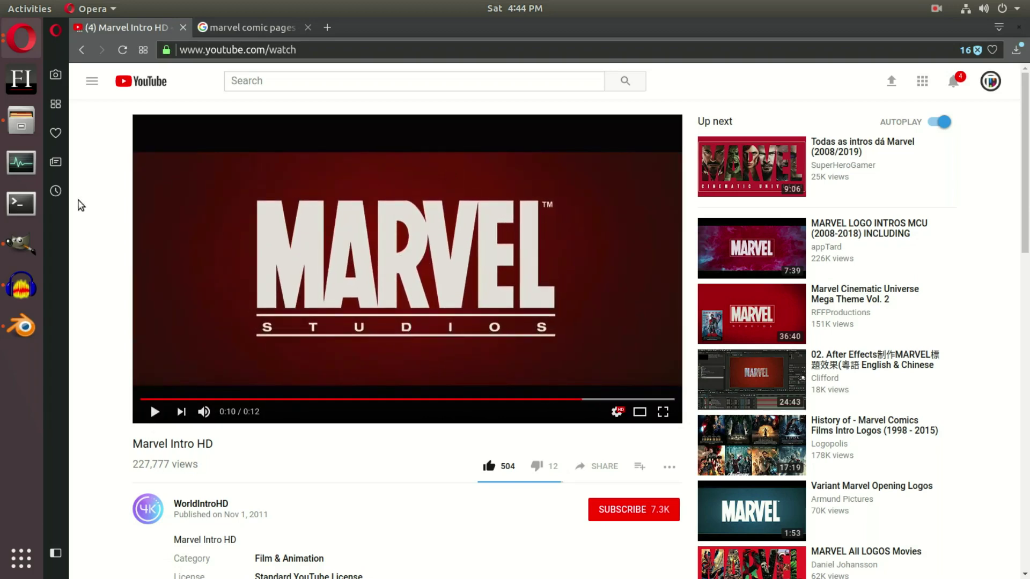
# Switch back to Blender and add a plane to the words scene, rotated 90° about the X axis
pyautogui.click(21, 325)
pyautogui.moveTo(576, 291); pyautogui.dragTo(593, 274, button='middle')
pyautogui.hotkey('shift', 'a')
pyautogui.click(580, 227)
pyautogui.write('rx90')
pyautogui.press('Return')
# Flatten the new plane into a thin strip by scaling it along Z by about 0.044 and again by about 0.46
pyautogui.scroll(3, 645, 275)
pyautogui.moveTo(706, 231); pyautogui.dragTo(741, 217, button='middle')
pyautogui.press('s')
pyautogui.press('z')
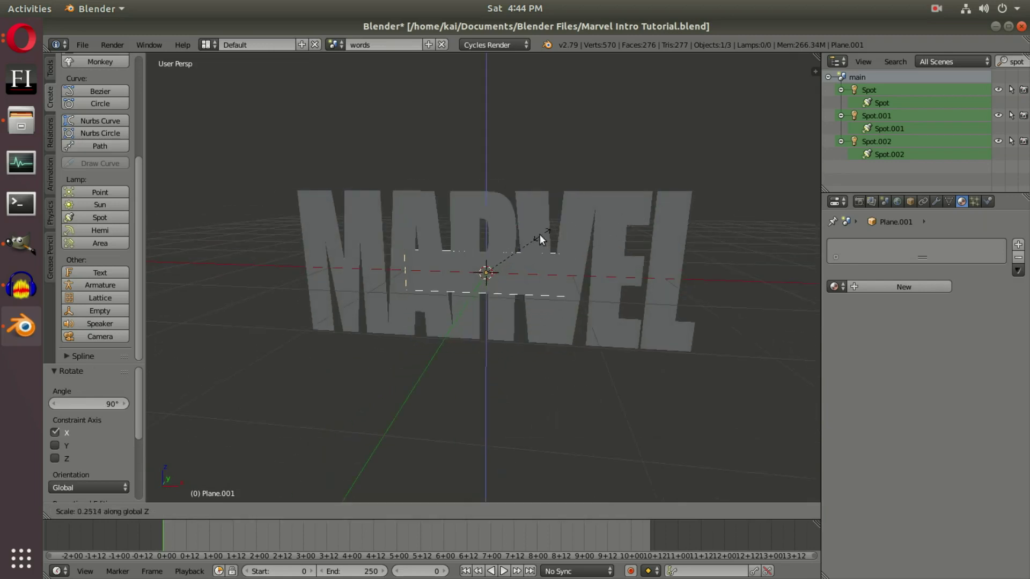
pyautogui.click(497, 258)
pyautogui.scroll(6, 644, 146)
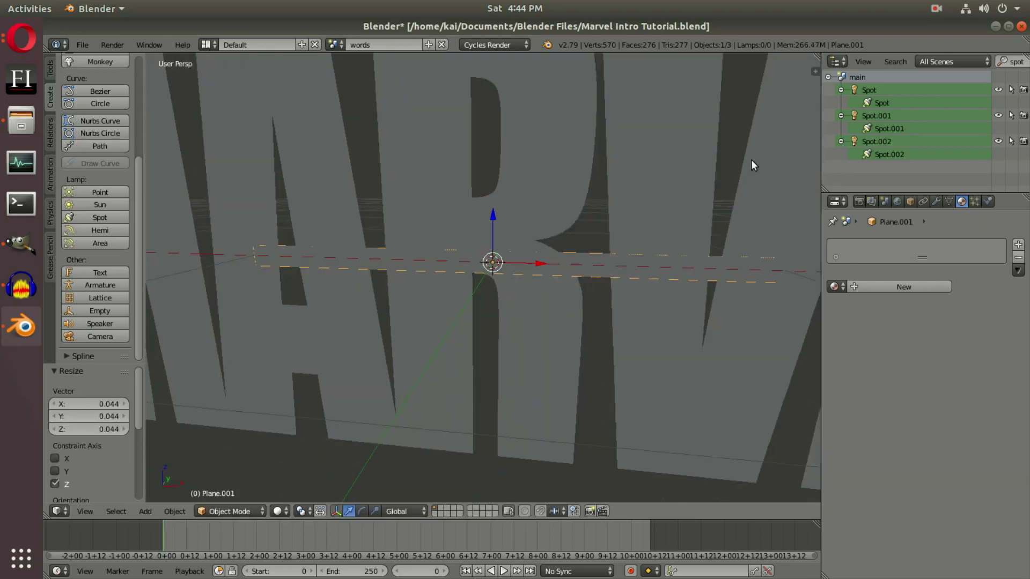
pyautogui.press('s')
pyautogui.press('z')
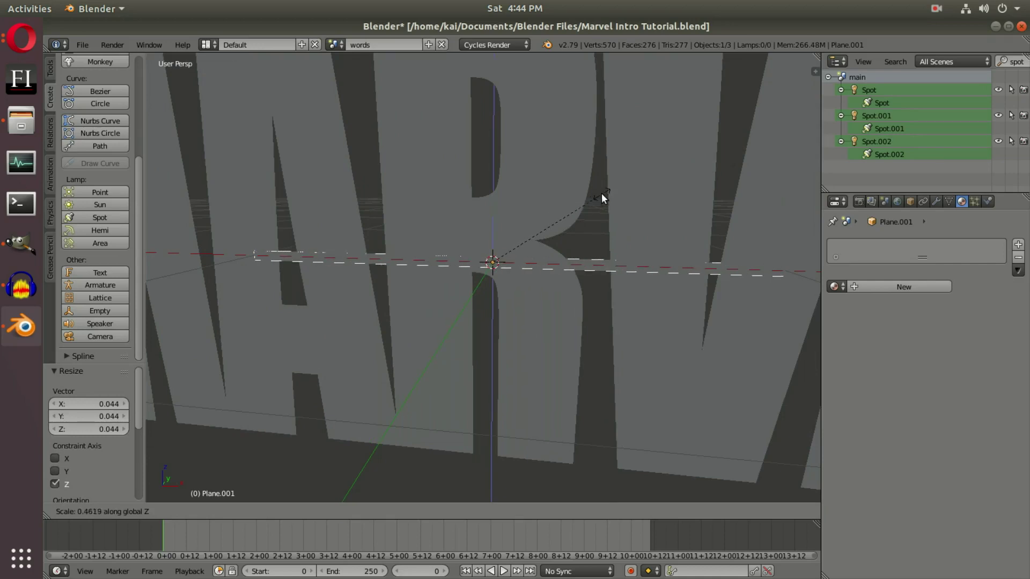
pyautogui.click(601, 193)
# Stretch the strip by about 2.318 along X to span the MARVEL text, and check its end against the letter L
pyautogui.scroll(-6, 595, 310)
pyautogui.press('s')
pyautogui.press('x')
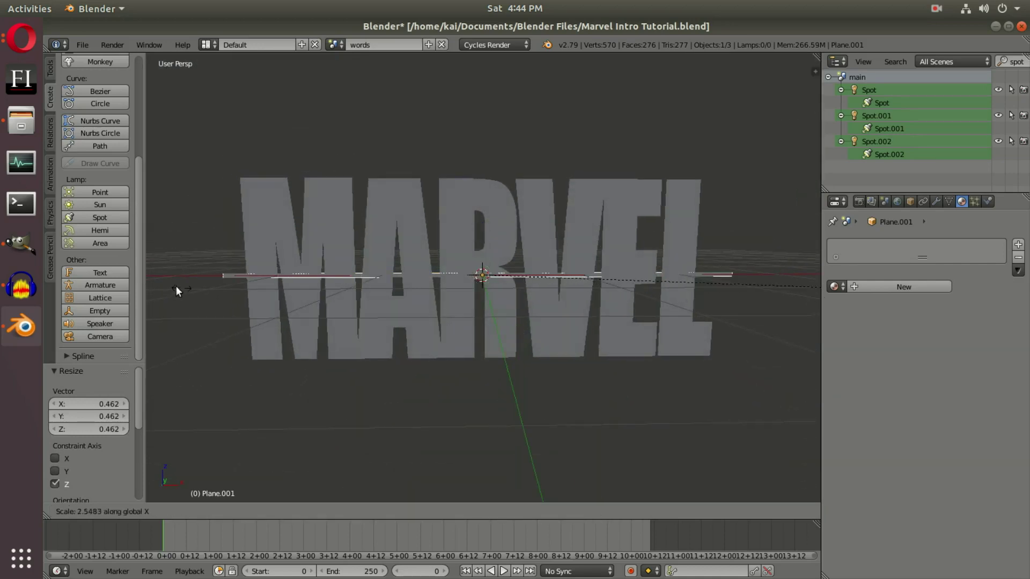
pyautogui.click(812, 285)
pyautogui.scroll(5, 417, 286)
pyautogui.scroll(-5, 537, 284)
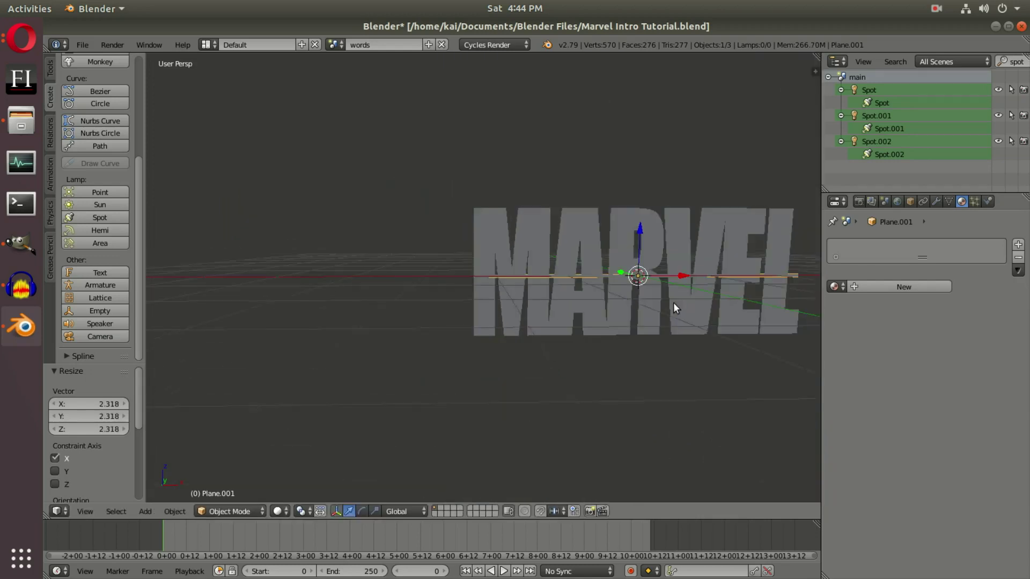
pyautogui.keyDown('shift'); pyautogui.moveTo(674, 303); pyautogui.dragTo(416, 301, button='middle'); pyautogui.keyUp('shift')
pyautogui.scroll(6, 537, 301)
pyautogui.keyDown('shift'); pyautogui.moveTo(696, 323); pyautogui.dragTo(546, 320, button='middle'); pyautogui.keyUp('shift')
pyautogui.keyDown('shift'); pyautogui.moveTo(344, 349); pyautogui.dragTo(351, 307, button='middle'); pyautogui.keyUp('shift')
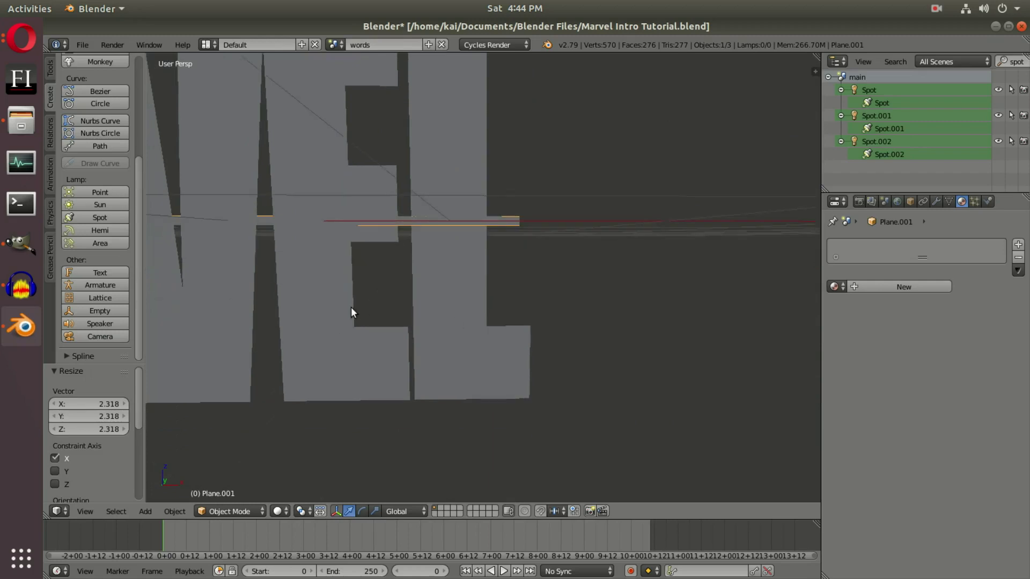
# From the camera view, move the strip about 0.976 down along Z to just below the MARVEL text
pyautogui.scroll(-5, 343, 298)
pyautogui.press('KP_0')
pyautogui.scroll(1, 487, 250)
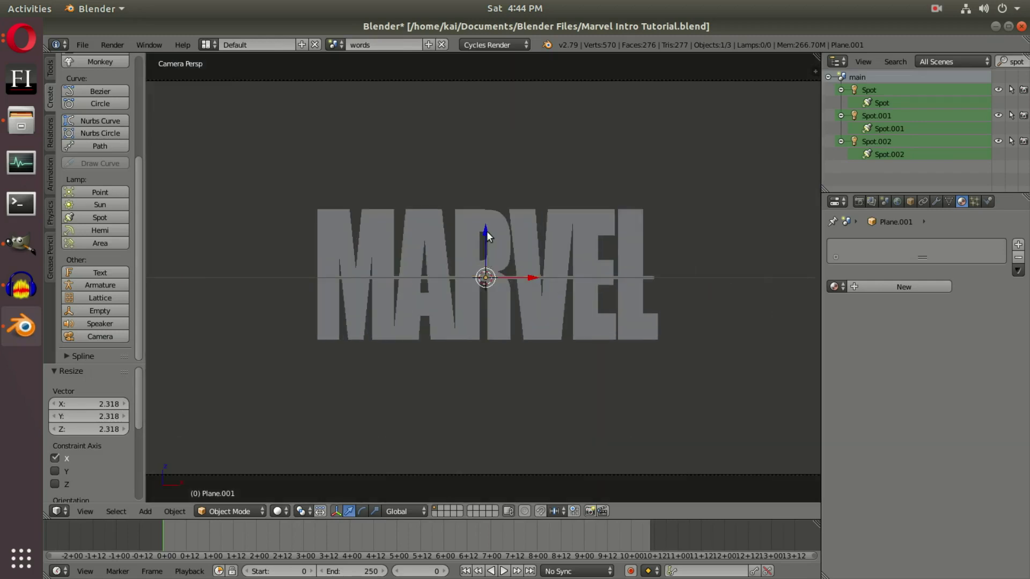
pyautogui.moveTo(487, 234); pyautogui.dragTo(503, 301)
pyautogui.scroll(8, 644, 370)
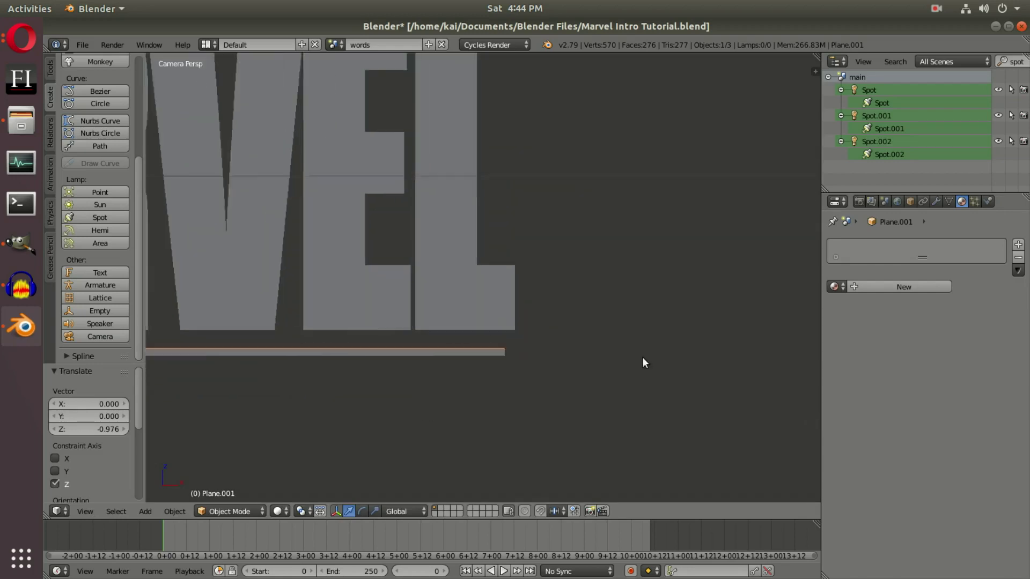
# In Edit Mode, move the strip's right end edge outward along X to line up with the end of the letter L
pyautogui.press('Tab')
pyautogui.keyDown('shift'); pyautogui.moveTo(551, 434); pyautogui.dragTo(642, 320, button='middle'); pyautogui.keyUp('shift')
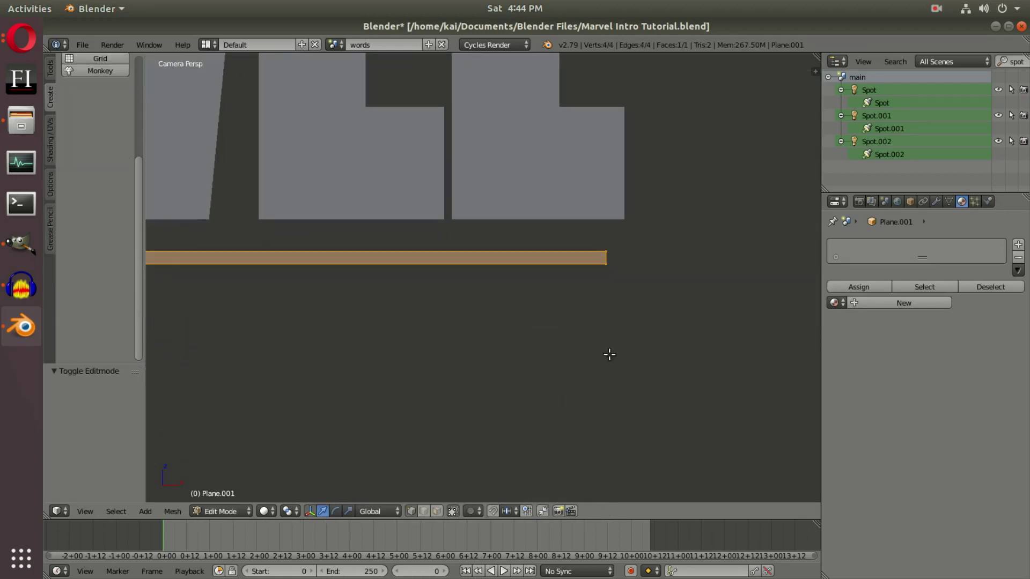
pyautogui.keyDown('shift'); pyautogui.moveTo(610, 355); pyautogui.dragTo(542, 369, button='middle'); pyautogui.keyUp('shift')
pyautogui.scroll(3, 601, 263)
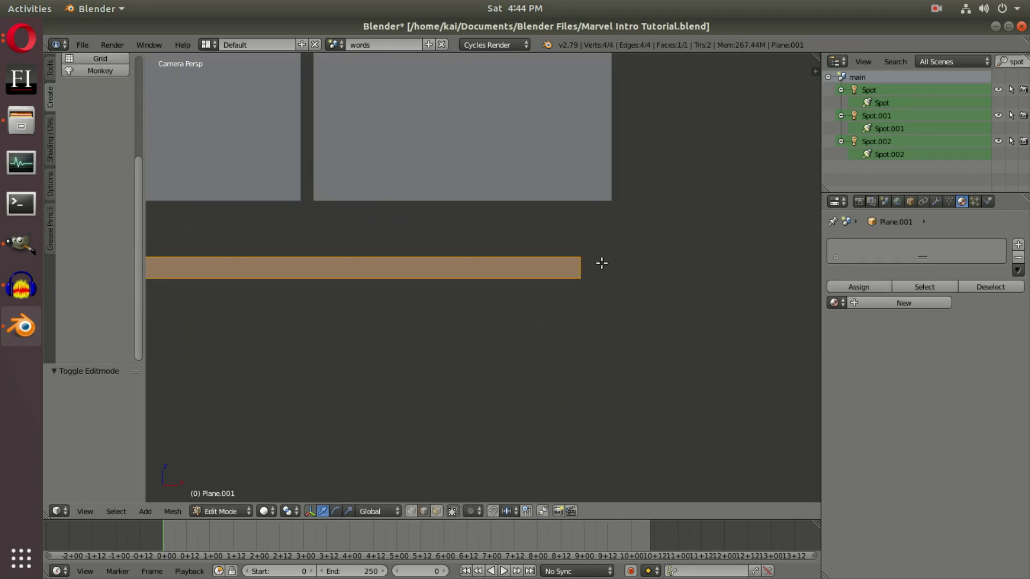
pyautogui.rightClick(595, 268)
pyautogui.moveTo(623, 269); pyautogui.dragTo(656, 272)
pyautogui.press('Tab')
pyautogui.scroll(-15, 558, 312)
pyautogui.keyDown('shift'); pyautogui.moveTo(397, 375); pyautogui.dragTo(558, 362, button='middle'); pyautogui.keyUp('shift')
pyautogui.scroll(-2, 509, 338)
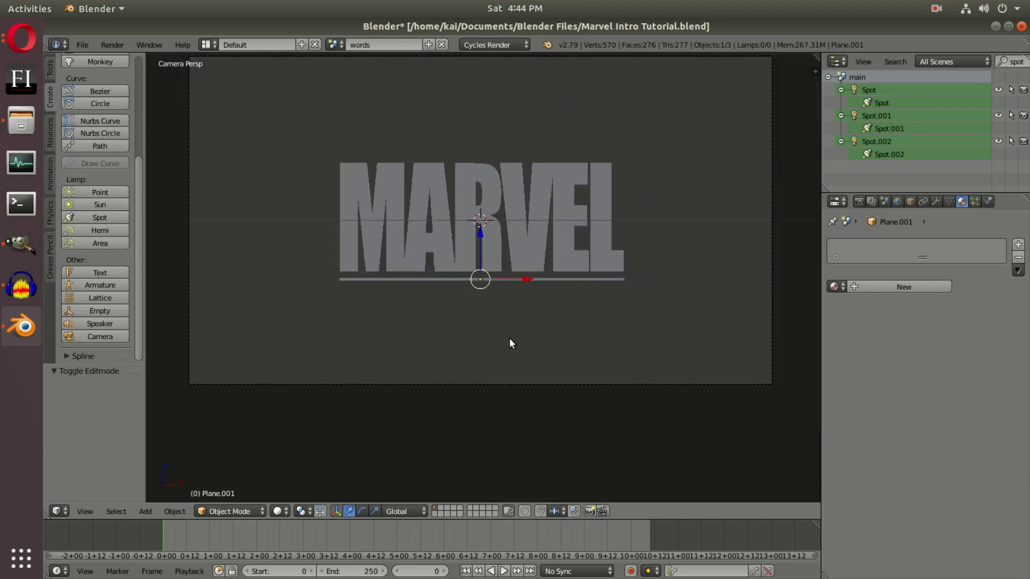
# Raise the whole strip about 0.012 along Z, closer to the MARVEL text
pyautogui.keyDown('shift'); pyautogui.moveTo(513, 327); pyautogui.dragTo(521, 345, button='middle'); pyautogui.keyUp('shift')
pyautogui.scroll(1, 521, 340)
pyautogui.scroll(1, 521, 346)
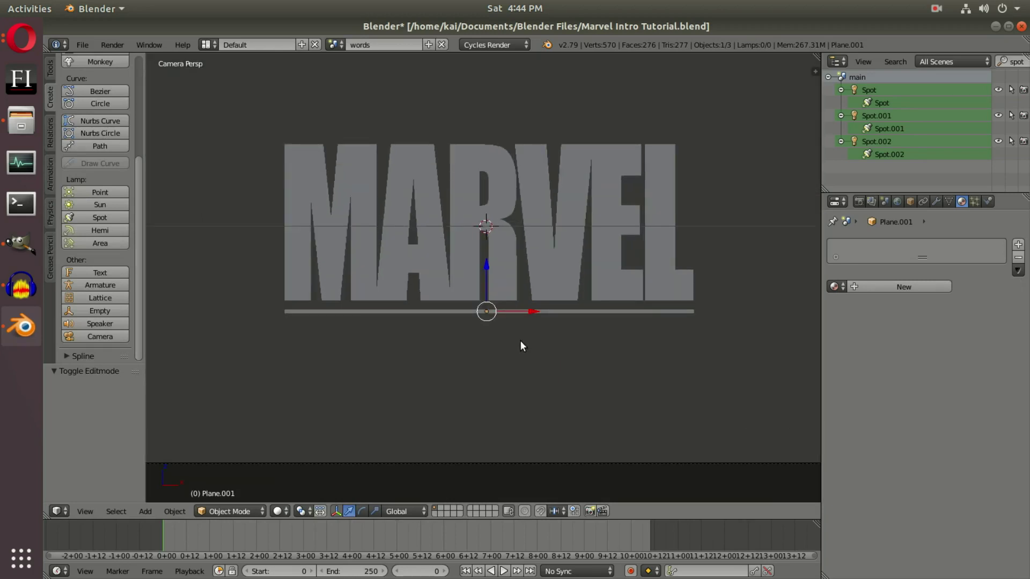
pyautogui.scroll(1, 487, 281)
pyautogui.moveTo(487, 281); pyautogui.dragTo(490, 278)
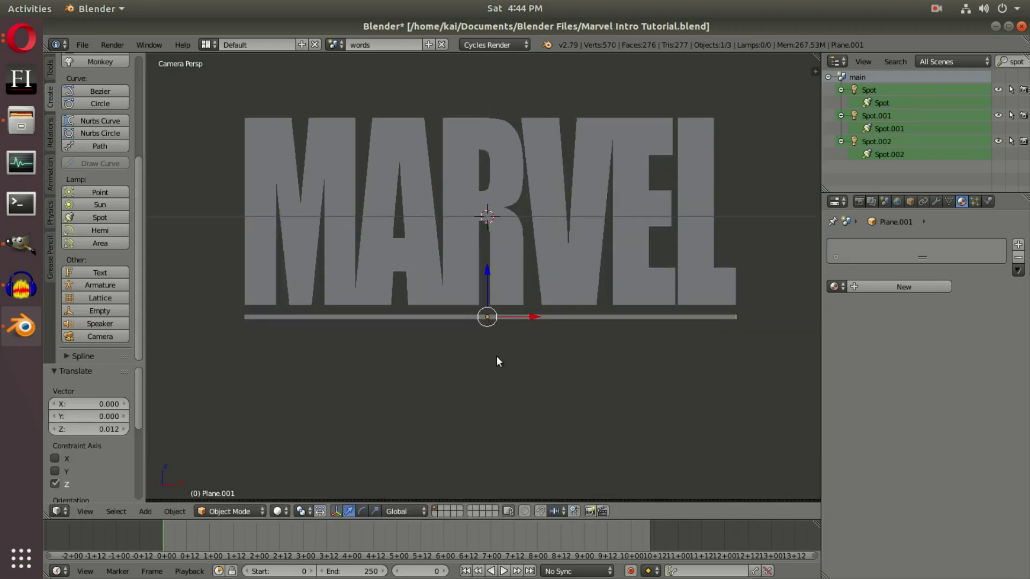
# Set the timeline to count in frames
pyautogui.scroll(3, 510, 341)
pyautogui.keyDown('shift'); pyautogui.moveTo(479, 411); pyautogui.dragTo(465, 365, button='middle'); pyautogui.keyUp('shift')
pyautogui.scroll(1, 485, 326)
pyautogui.scroll(2, 486, 326)
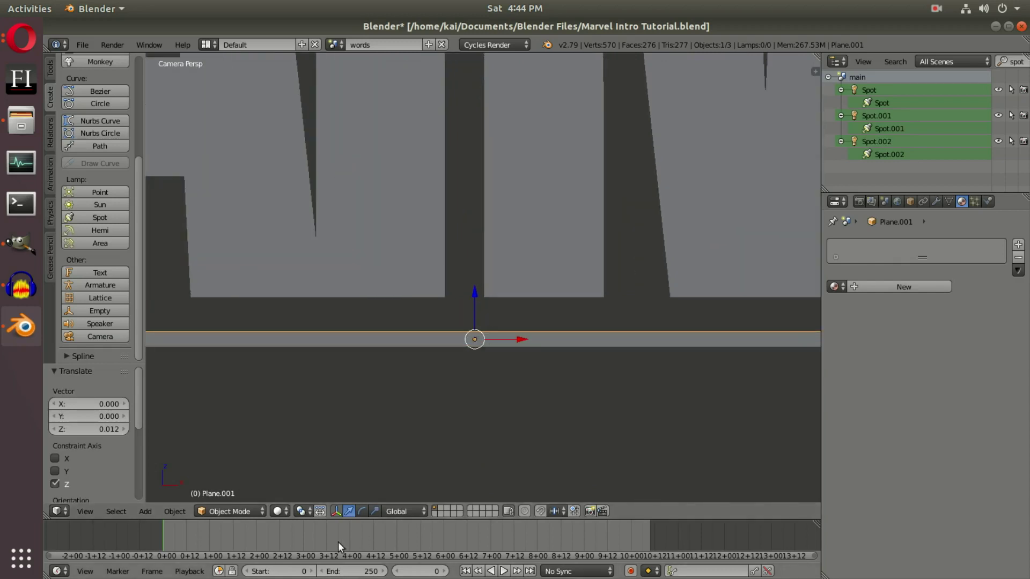
pyautogui.click(84, 571)
pyautogui.click(91, 556)
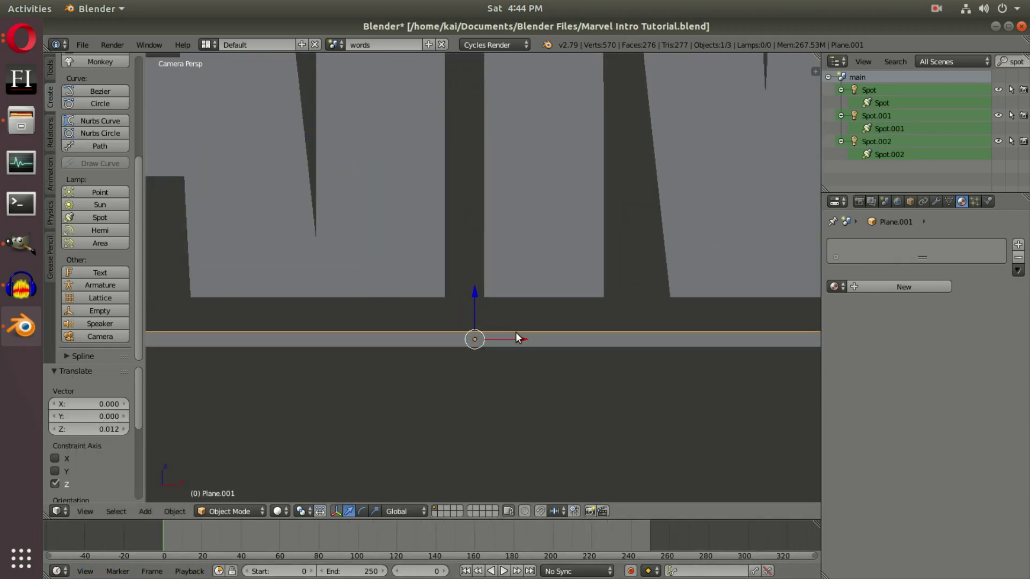
# Add a Basis shape key and a second shape key to the strip
pyautogui.scroll(-3, 783, 256)
pyautogui.click(949, 202)
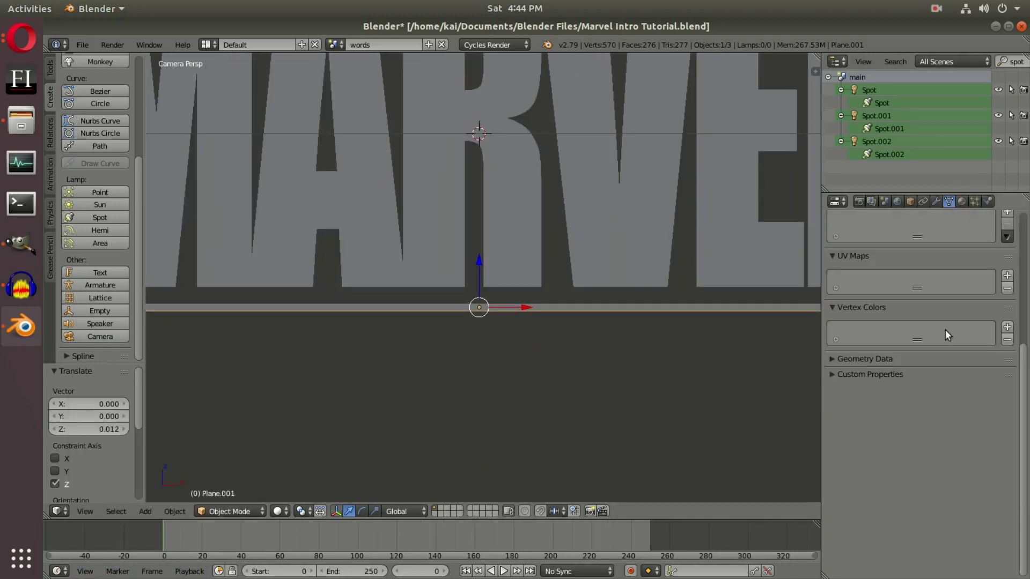
pyautogui.scroll(8, 938, 335)
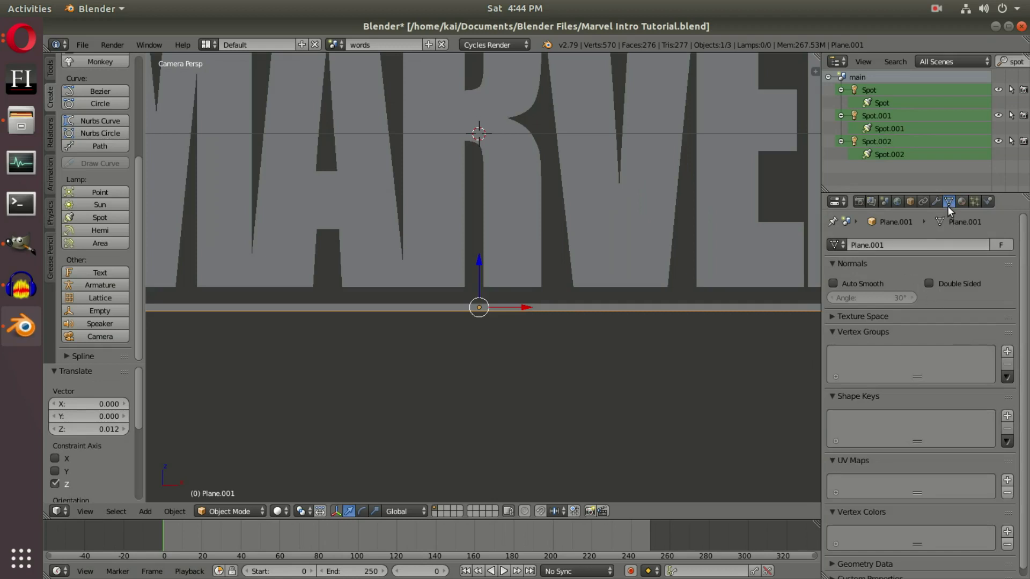
pyautogui.click(1007, 417)
pyautogui.click(1007, 418)
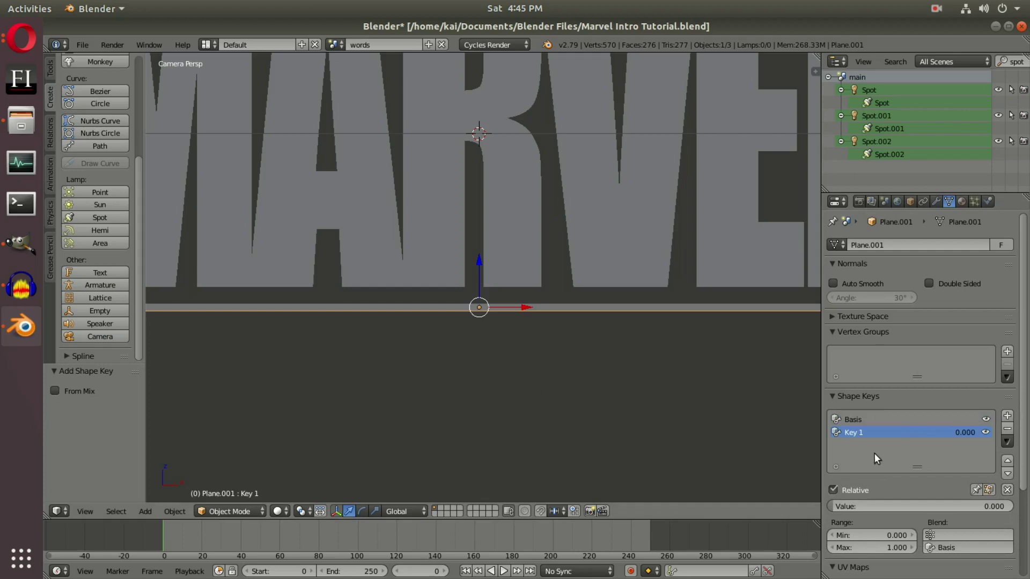
# With the second shape key active, select the strip's long bottom edge in Edit Mode
pyautogui.scroll(2, 502, 296)
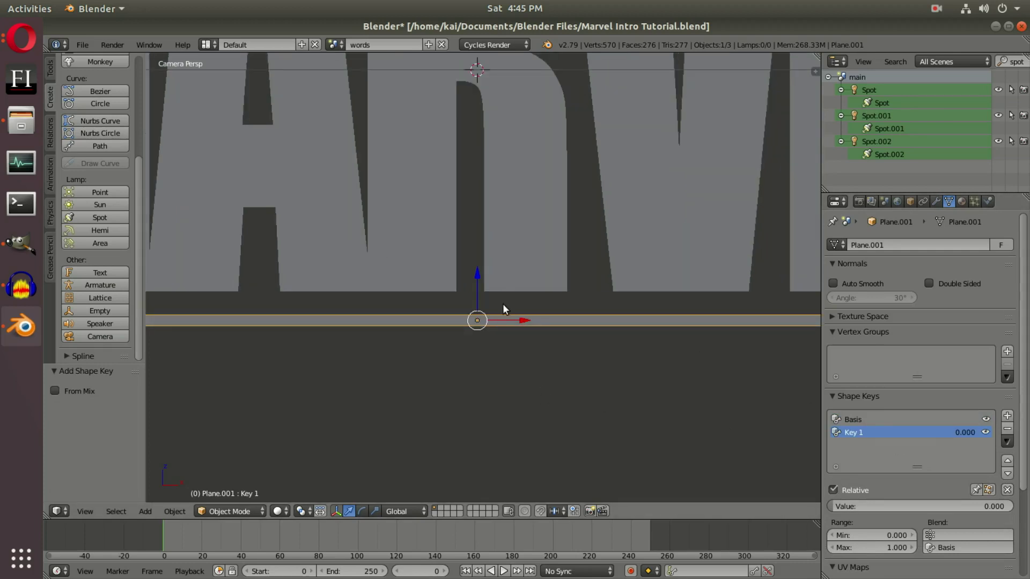
pyautogui.press('Tab')
pyautogui.scroll(-3, 482, 329)
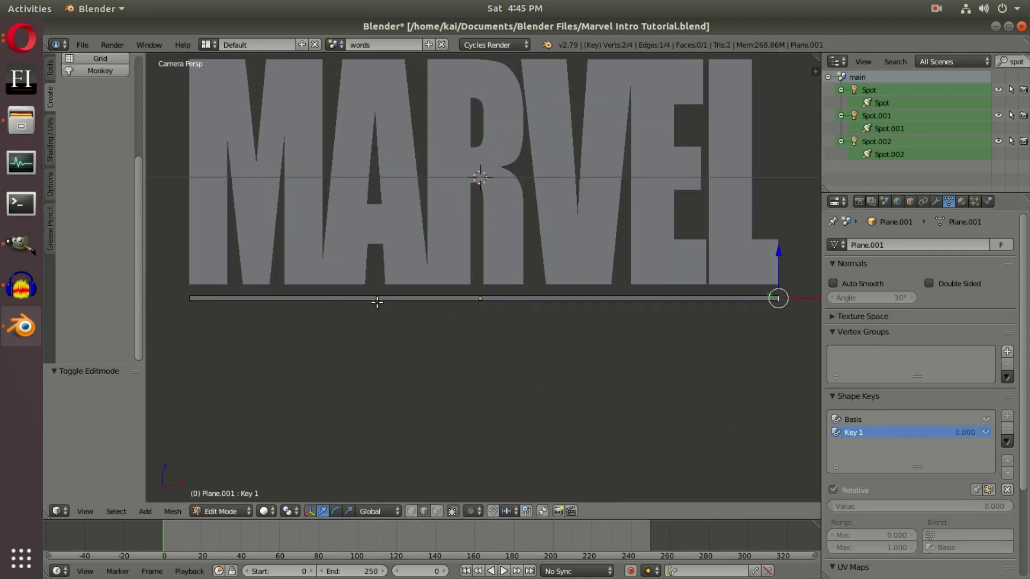
pyautogui.scroll(6, 510, 310)
pyautogui.rightClick(428, 353)
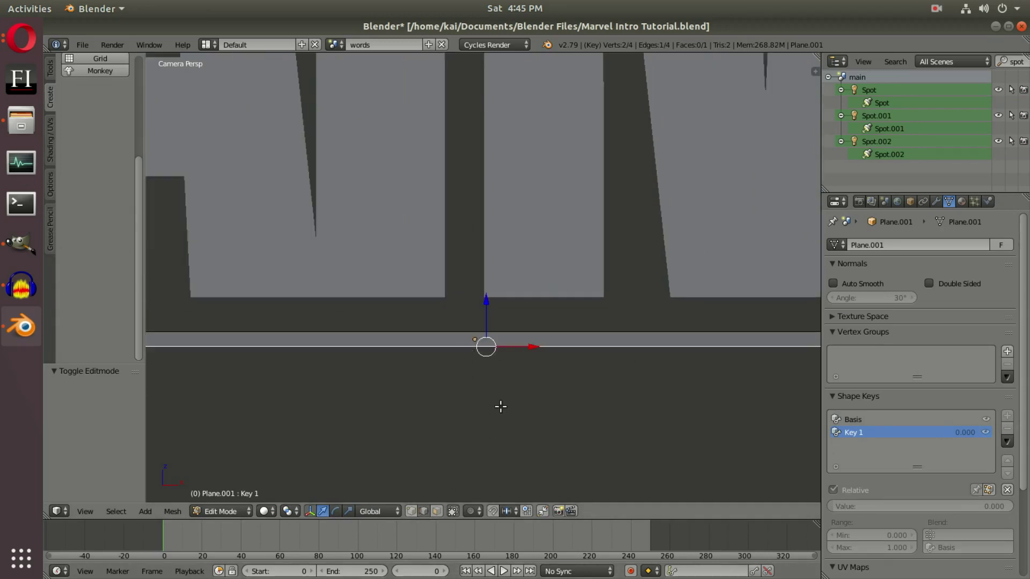
pyautogui.scroll(-5, 500, 407)
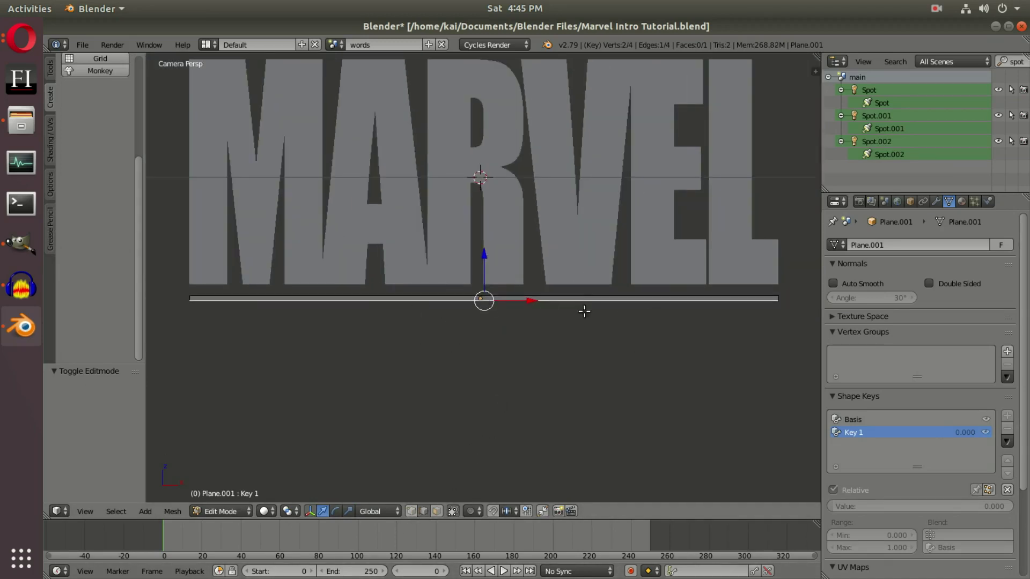
pyautogui.scroll(5, 547, 311)
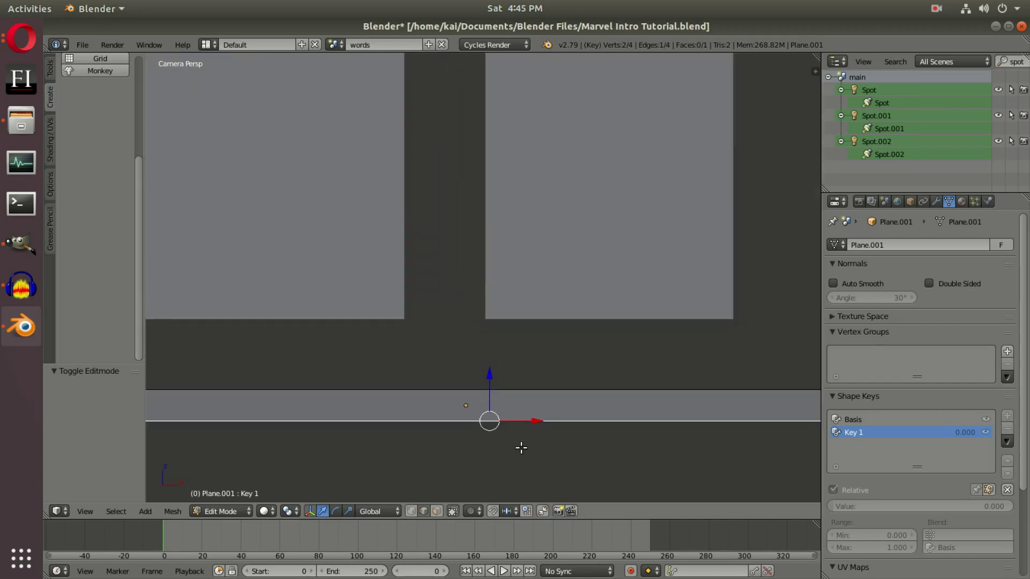
pyautogui.scroll(1, 522, 448)
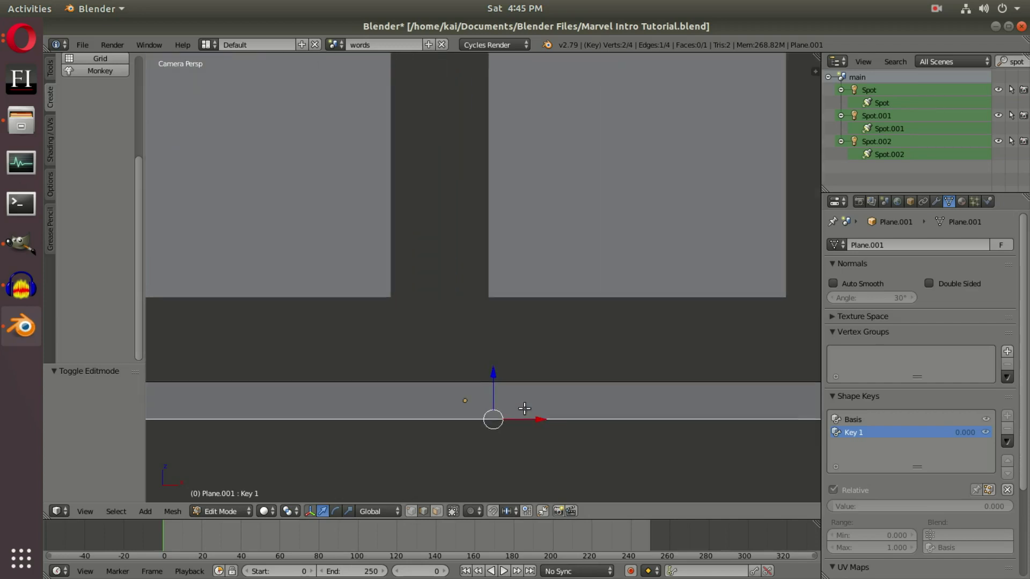
# Enable snapping to Edge, raise the bottom edge 0.040 along Z onto the strip's top edge, and return to Object Mode
pyautogui.click(494, 510)
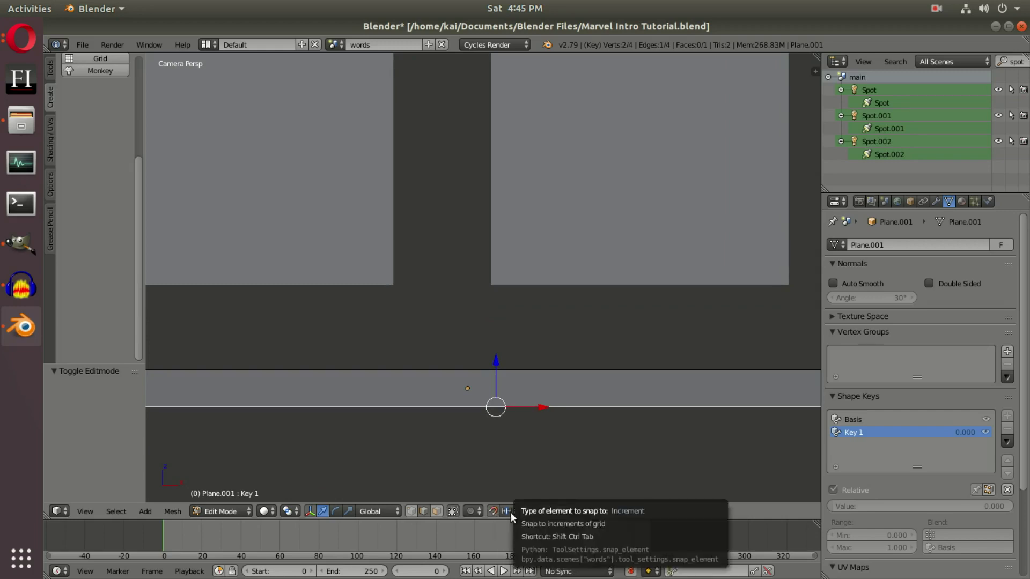
pyautogui.click(511, 513)
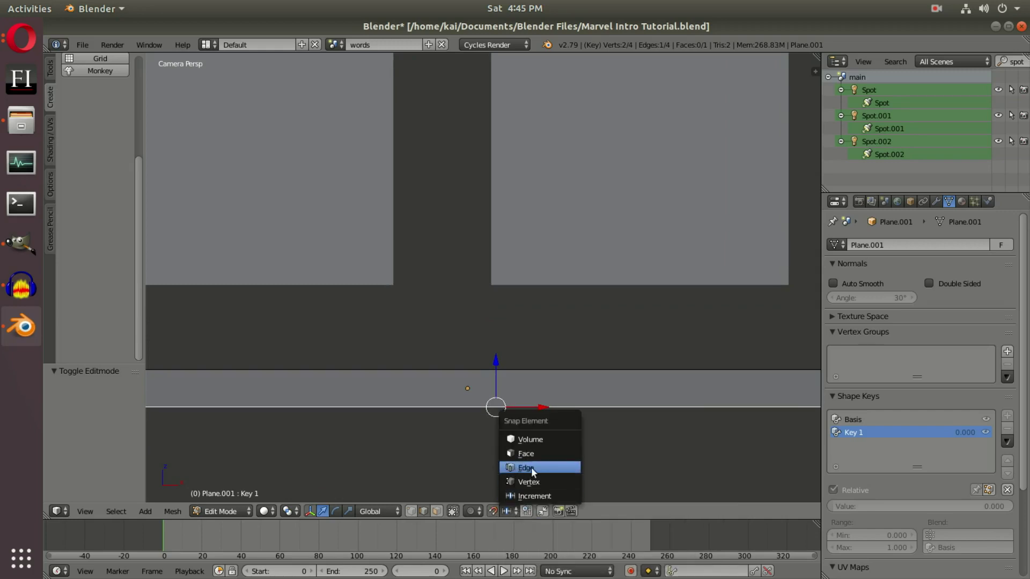
pyautogui.click(519, 468)
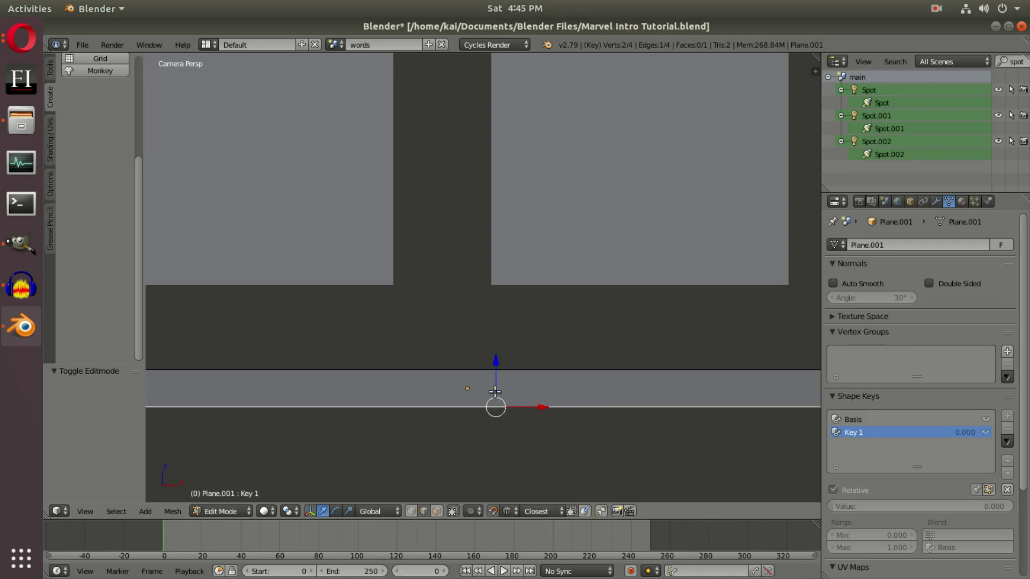
pyautogui.moveTo(495, 388)
pyautogui.mouseDown()
pyautogui.moveTo(494, 374)
pyautogui.moveTo(504, 377)
pyautogui.moveTo(494, 369)
pyautogui.mouseUp()
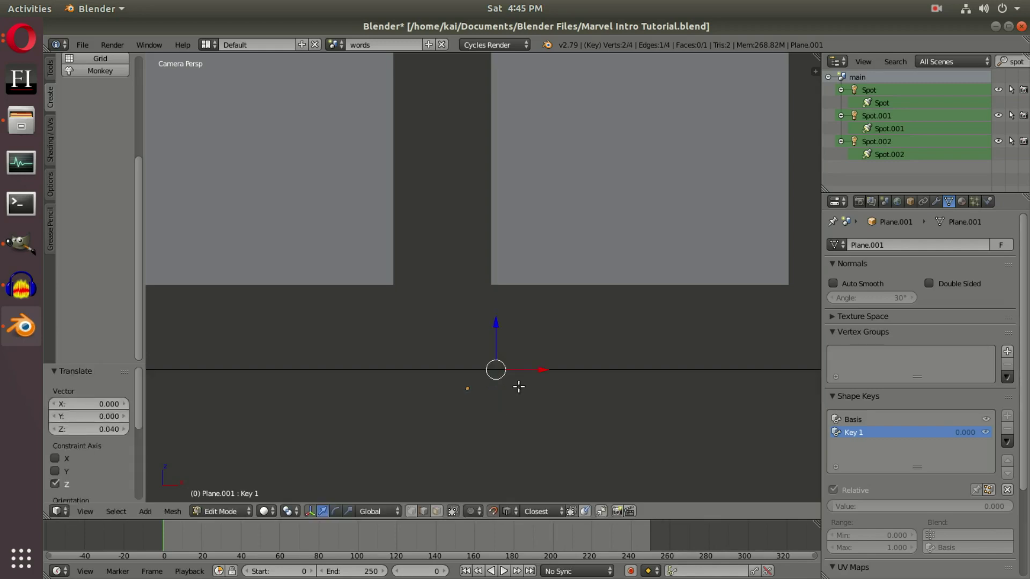
pyautogui.scroll(-6, 542, 392)
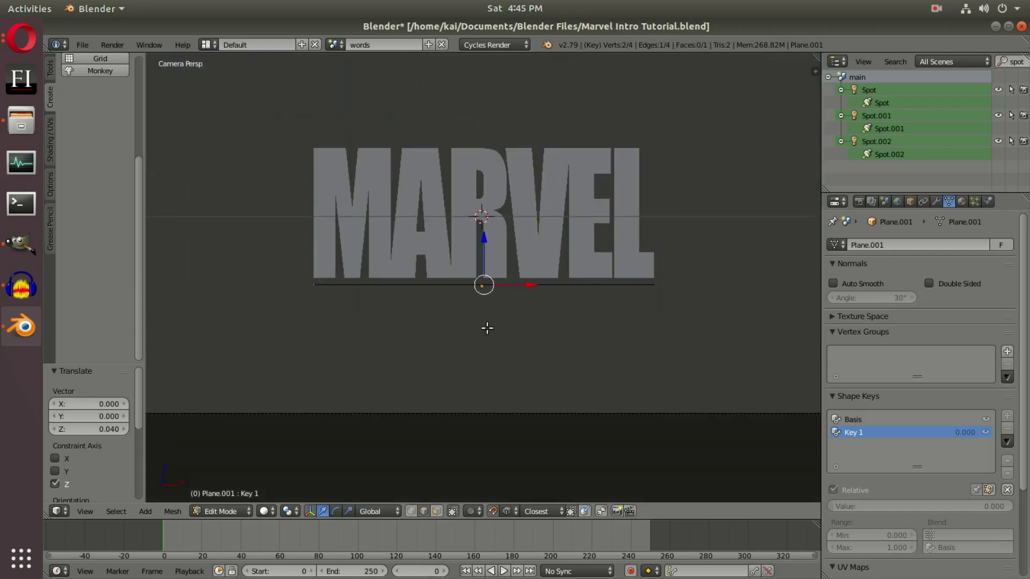
pyautogui.scroll(3, 487, 328)
pyautogui.press('Tab')
# Preview the collapsed strip by raising the Key 1 shape key's value to 1.000
pyautogui.scroll(2, 503, 356)
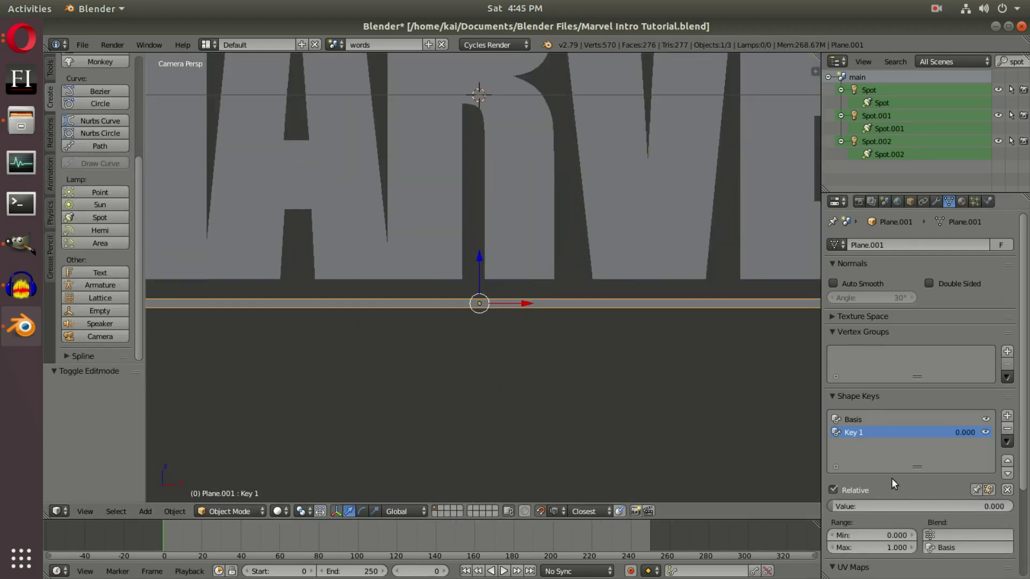
pyautogui.scroll(2, 669, 366)
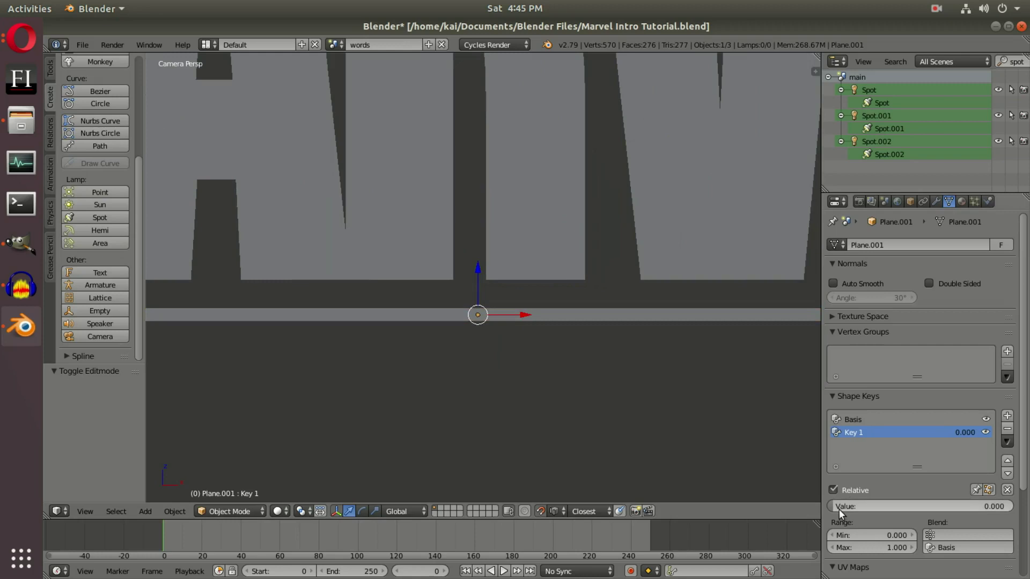
pyautogui.moveTo(837, 510); pyautogui.dragTo(1010, 506)
# Try to reselect the collapsed strip below the MARVEL text in the viewport, using box select
pyautogui.rightClick(743, 277)
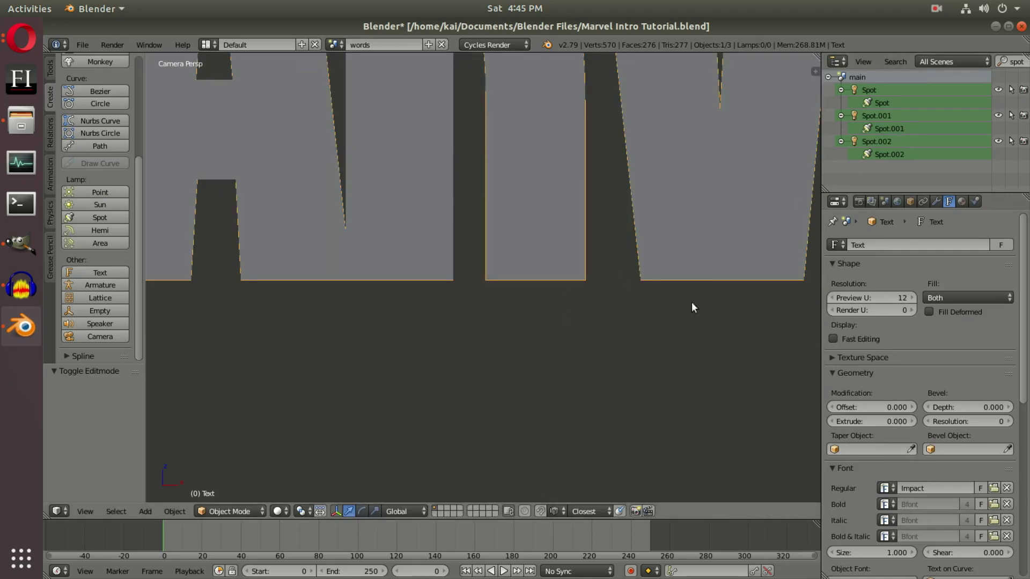
pyautogui.press('Escape')
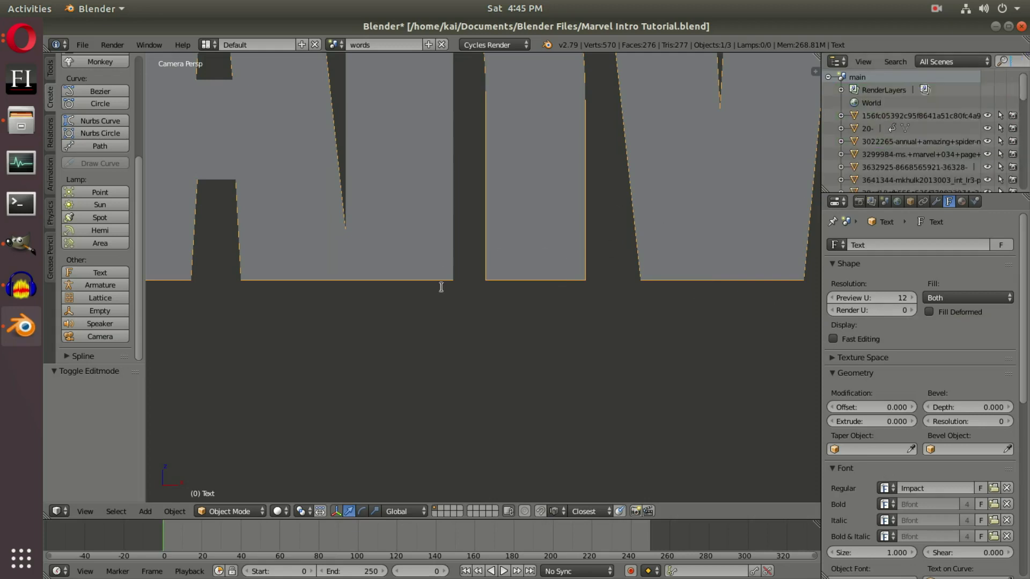
pyautogui.press('b')
pyautogui.moveTo(397, 285); pyautogui.dragTo(648, 392)
pyautogui.moveTo(445, 294); pyautogui.dragTo(489, 292, button='middle')
pyautogui.scroll(-2, 469, 343)
pyautogui.scroll(5, 491, 394)
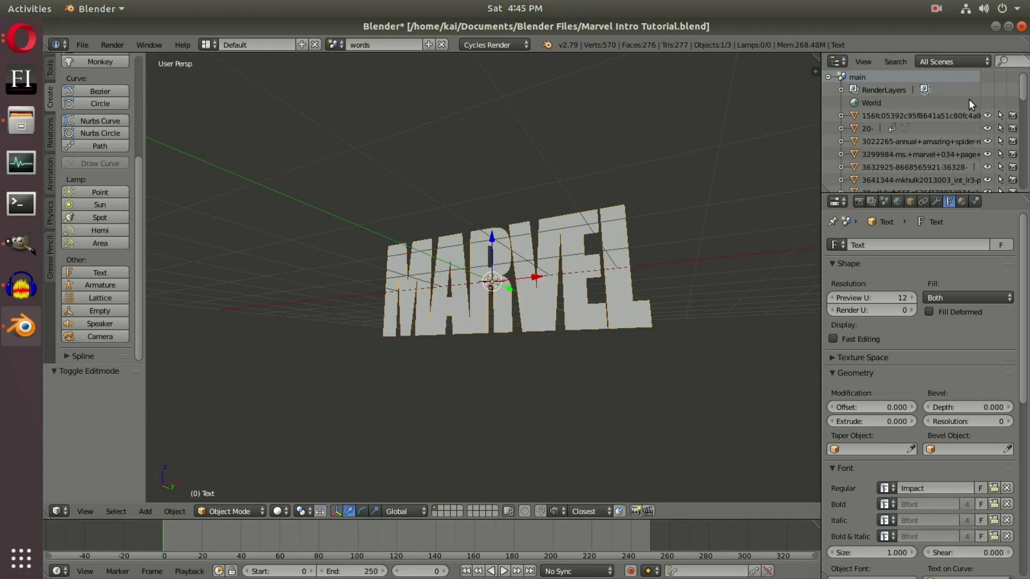
pyautogui.scroll(-5, 962, 115)
pyautogui.scroll(3, 963, 96)
# Filter the outliner by "plan" and select Plane.001 in the words scene
pyautogui.click(1010, 61)
pyautogui.write('plan')
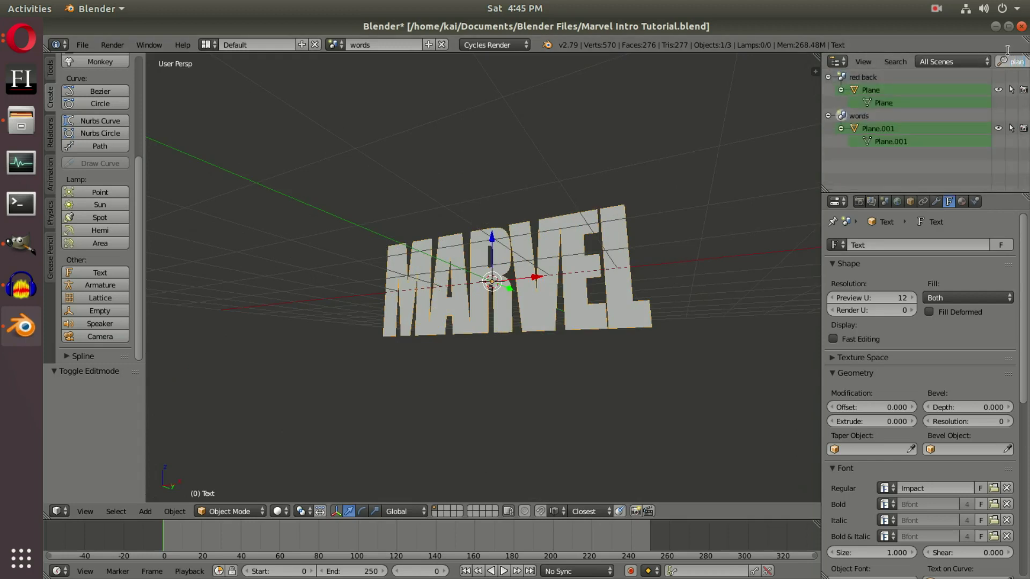
pyautogui.click(909, 128)
pyautogui.click(898, 127)
pyautogui.scroll(4, 541, 400)
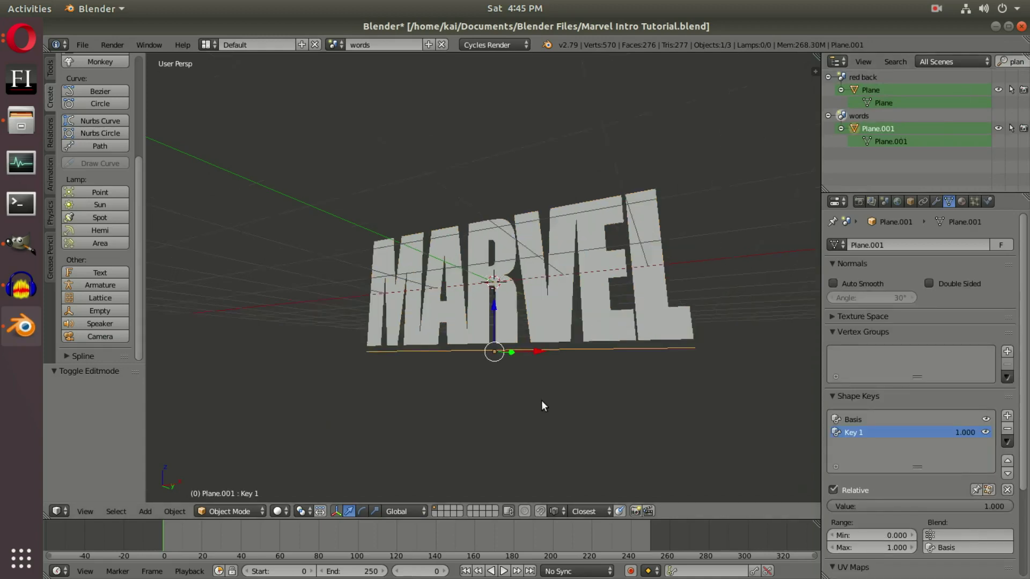
# Check the Plane object in the red back scene, and return to Plane.001 in the words scene
pyautogui.click(879, 89)
pyautogui.scroll(-5, 535, 252)
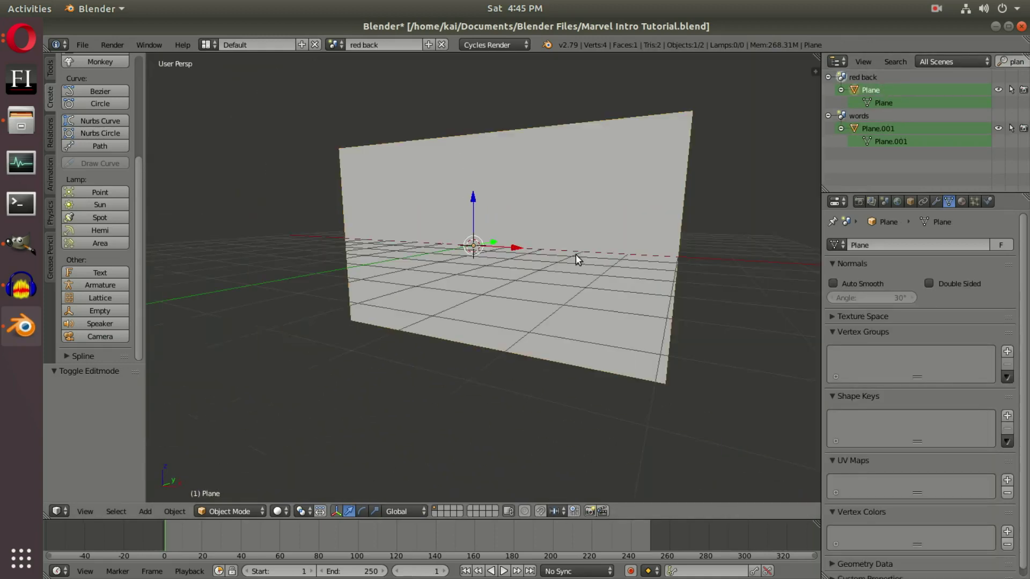
pyautogui.click(889, 129)
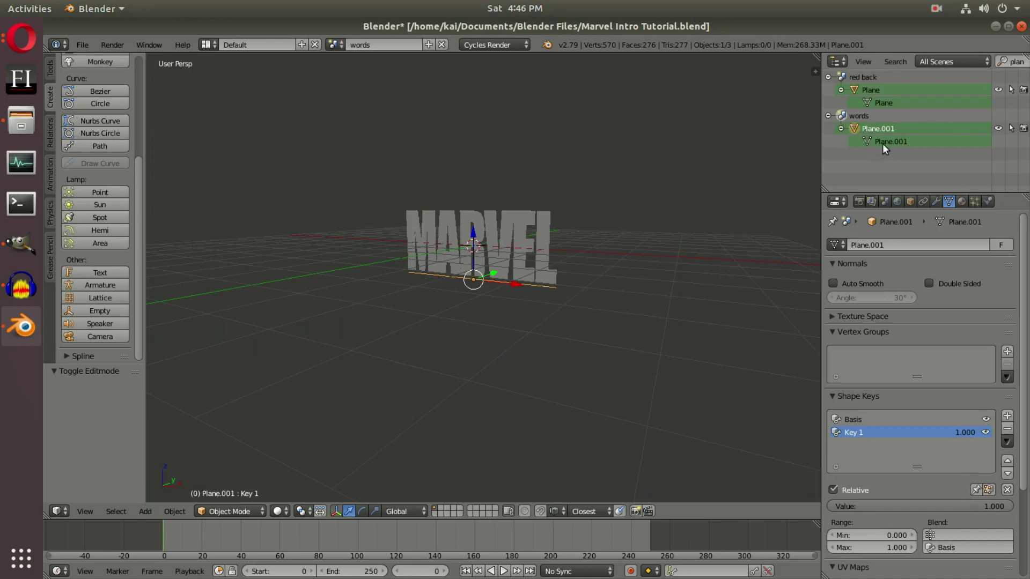
# Return to the camera view and set the strip's Key 1 shape key value to 0.000
pyautogui.scroll(5, 491, 332)
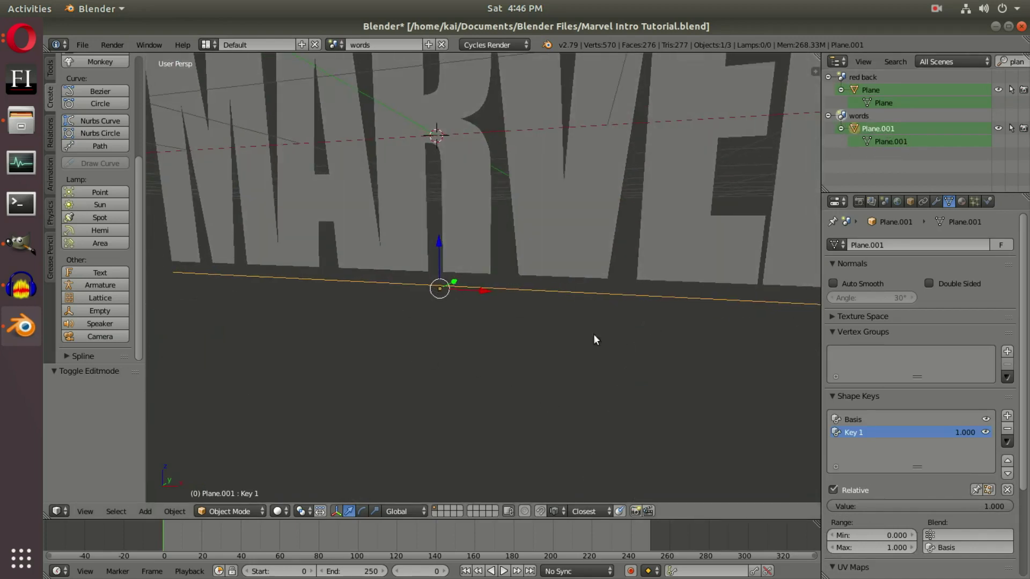
pyautogui.scroll(-5, 579, 333)
pyautogui.press('KP_0')
pyautogui.moveTo(930, 501); pyautogui.dragTo(599, 405)
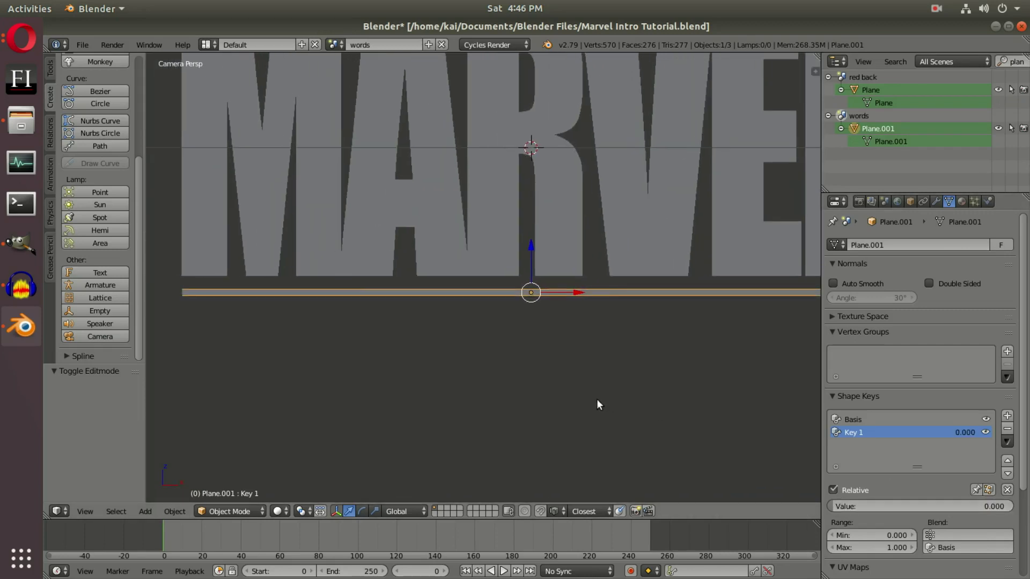
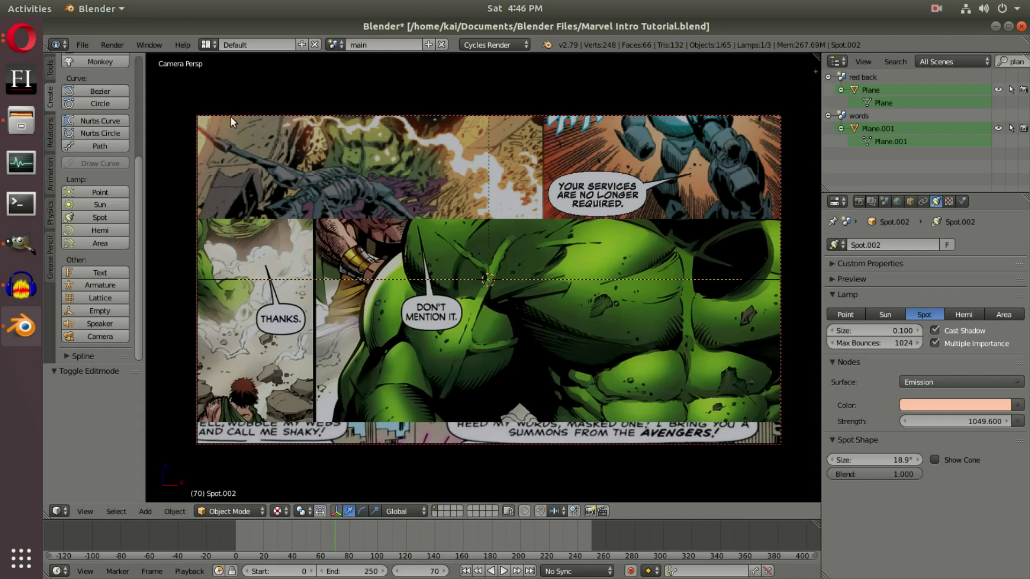
# Switch to the words scene and set the current frame to 70
pyautogui.click(334, 45)
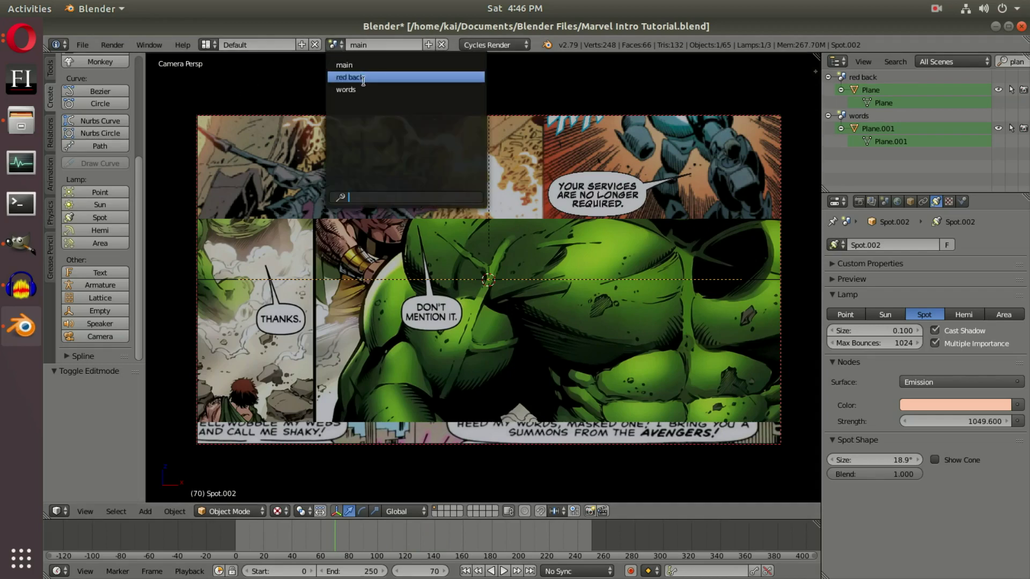
pyautogui.click(368, 89)
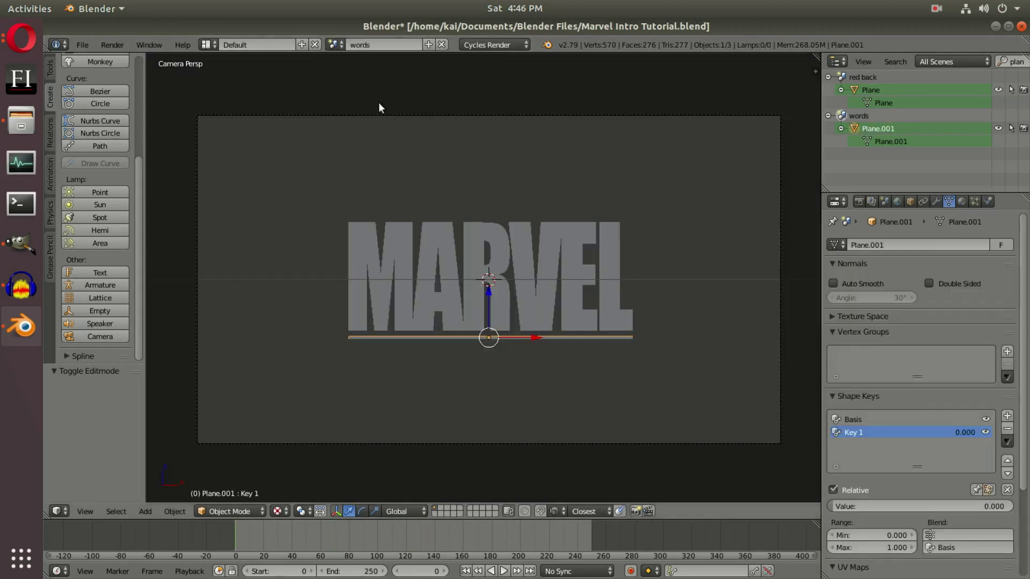
pyautogui.click(347, 535)
pyautogui.press('Left')
pyautogui.press('Left')
pyautogui.scroll(4, 535, 337)
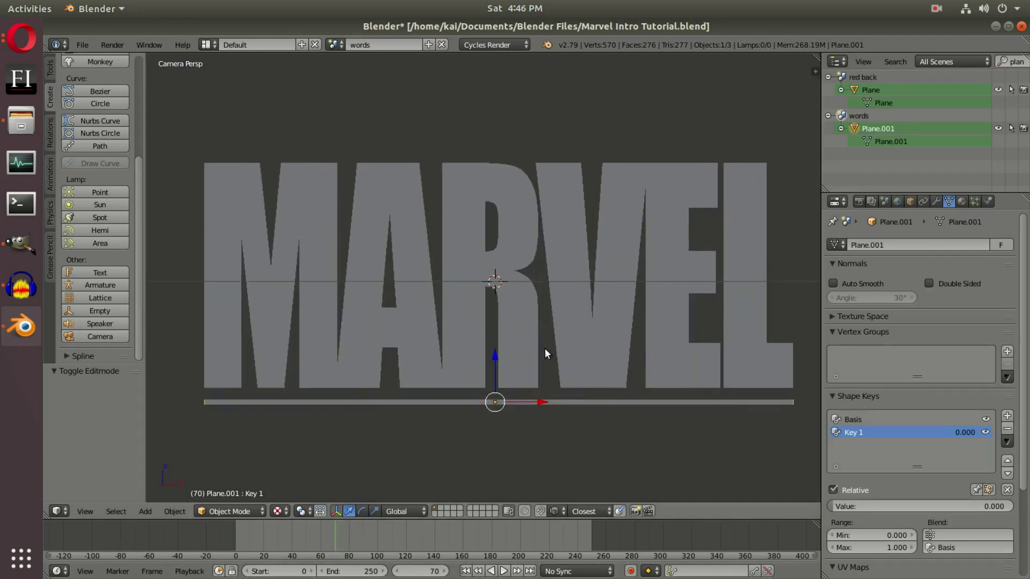
# Select the MARVEL text and advance the timeline to frame 80
pyautogui.keyDown('shift'); pyautogui.moveTo(545, 349); pyautogui.dragTo(562, 293, button='middle'); pyautogui.keyUp('shift')
pyautogui.rightClick(451, 258)
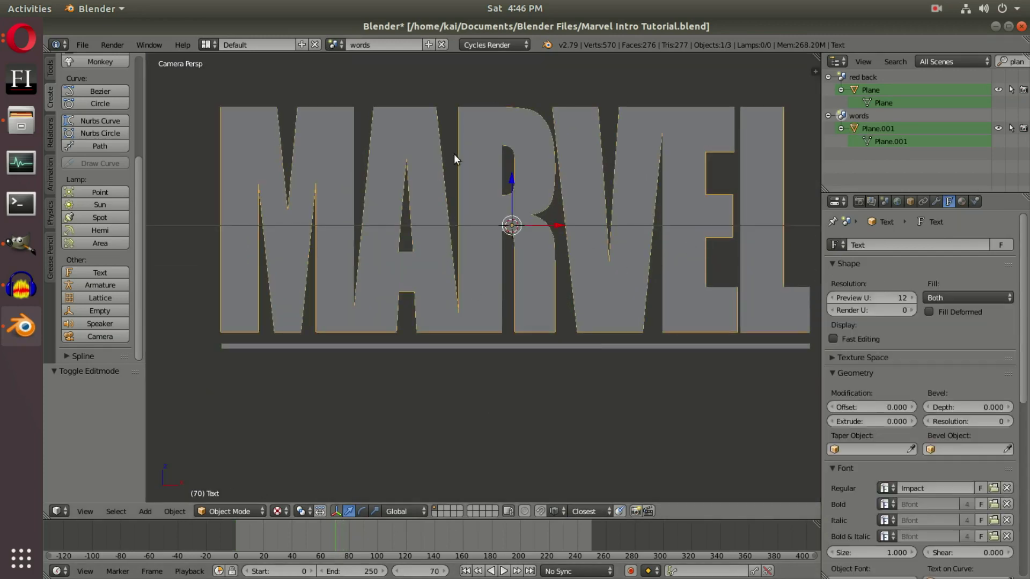
pyautogui.press('Right')
pyautogui.press('Right')
pyautogui.press('Right')
pyautogui.press('Right')
pyautogui.press('Right')
pyautogui.press('Right')
pyautogui.click(347, 545)
# Select the strip below the MARVEL text and keyframe its Key 1 shape key value at 1.000 on frame 90
pyautogui.rightClick(532, 345)
pyautogui.scroll(5, 532, 343)
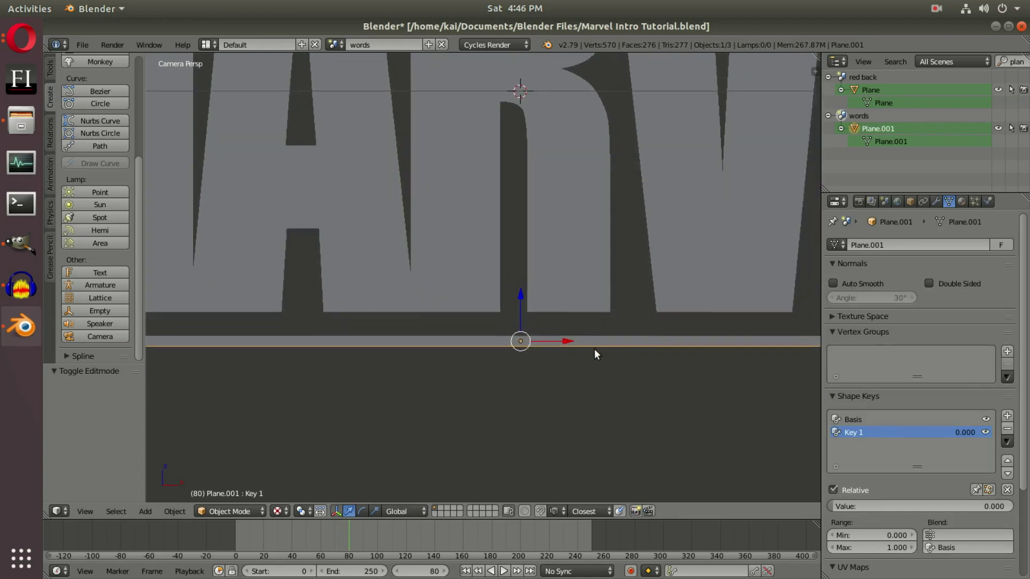
pyautogui.keyDown('shift'); pyautogui.moveTo(590, 355); pyautogui.dragTo(568, 342, button='middle'); pyautogui.keyUp('shift')
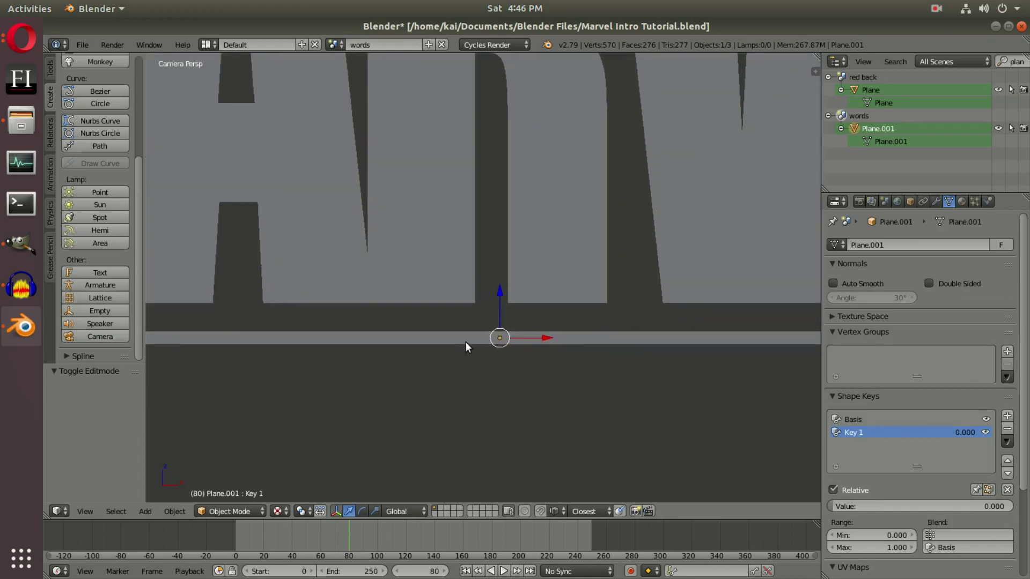
pyautogui.moveTo(347, 542); pyautogui.dragTo(363, 545)
pyautogui.click(363, 542)
pyautogui.scroll(-3, 544, 339)
pyautogui.scroll(3, 542, 340)
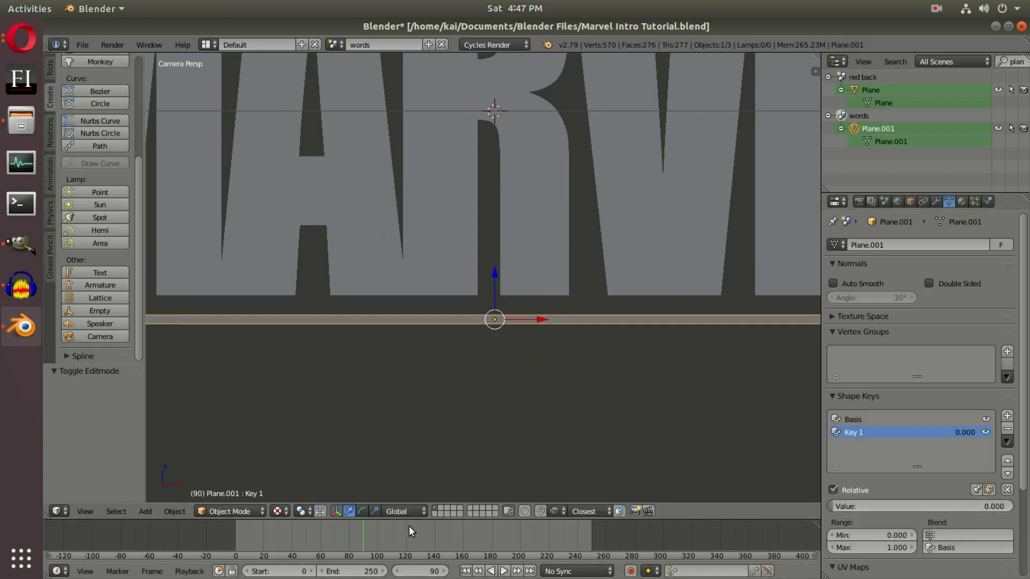
pyautogui.moveTo(880, 506); pyautogui.dragTo(1027, 505)
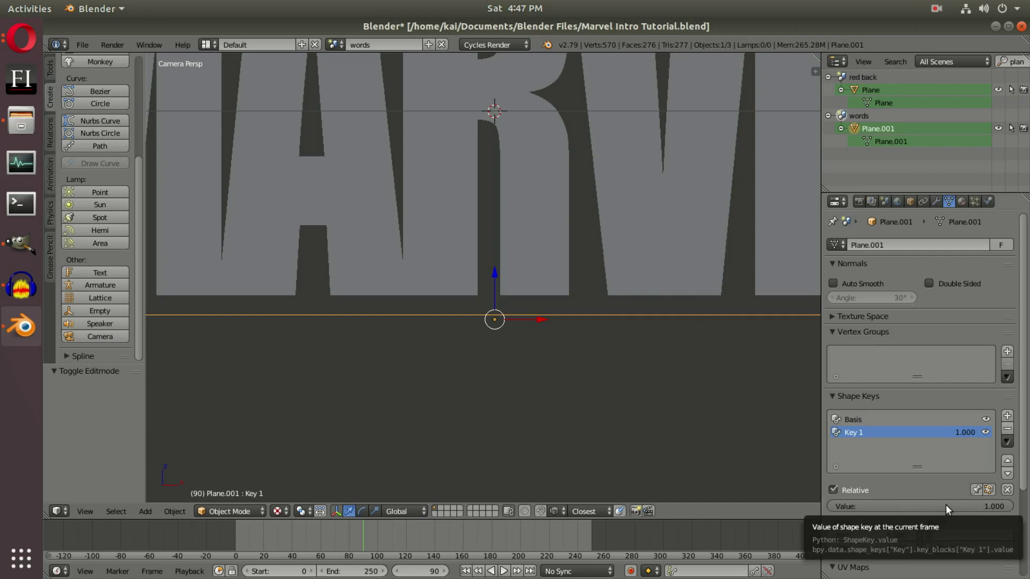
pyautogui.press('i')
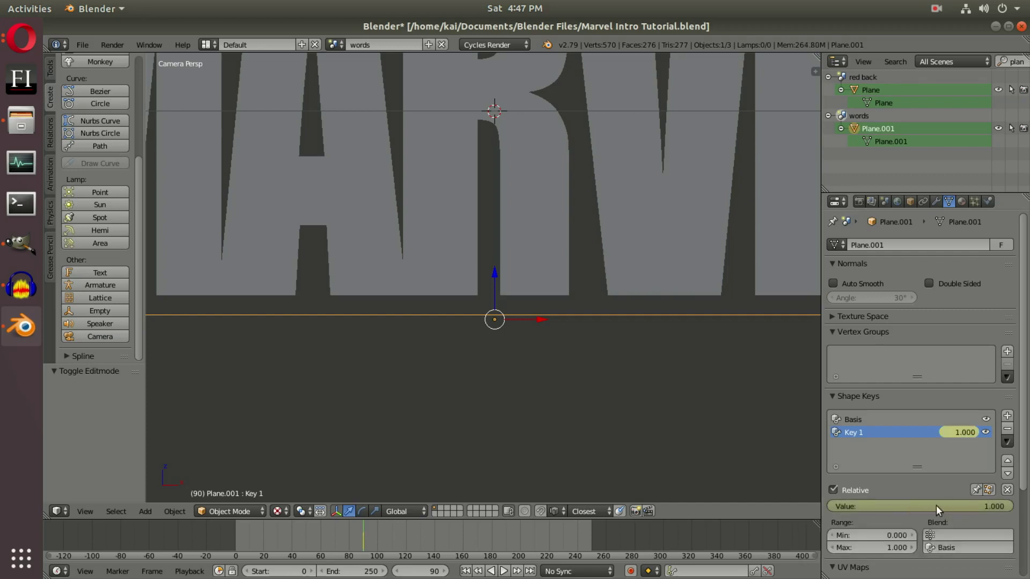
# Keyframe the strip's Key 1 shape key value at 0.000 on frame 100
pyautogui.press('Right')
pyautogui.press('Right')
pyautogui.press('Right')
pyautogui.press('Right')
pyautogui.press('Right')
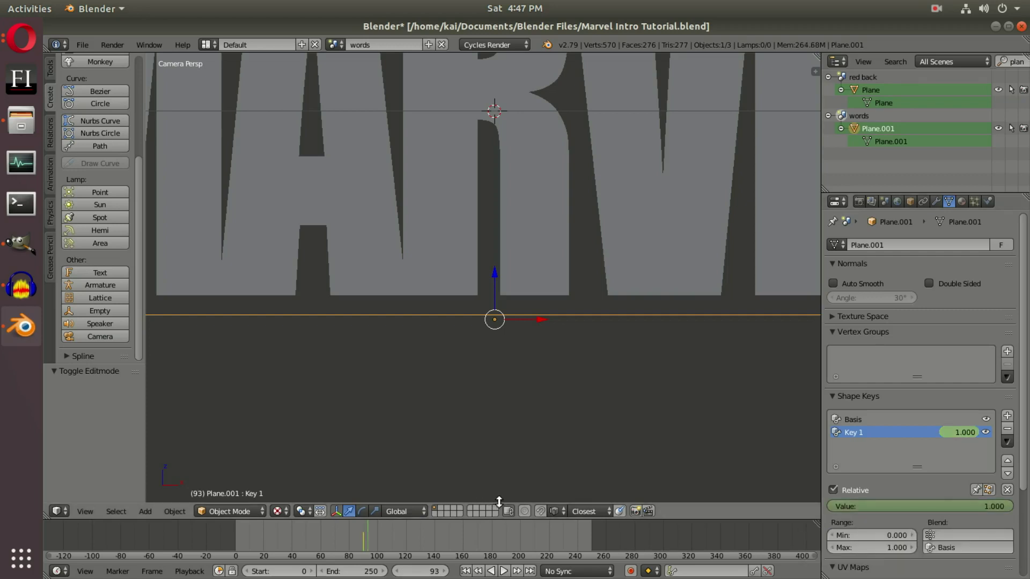
pyautogui.press('Right')
pyautogui.press('Right')
pyautogui.press('Right')
pyautogui.press('Right')
pyautogui.press('Right')
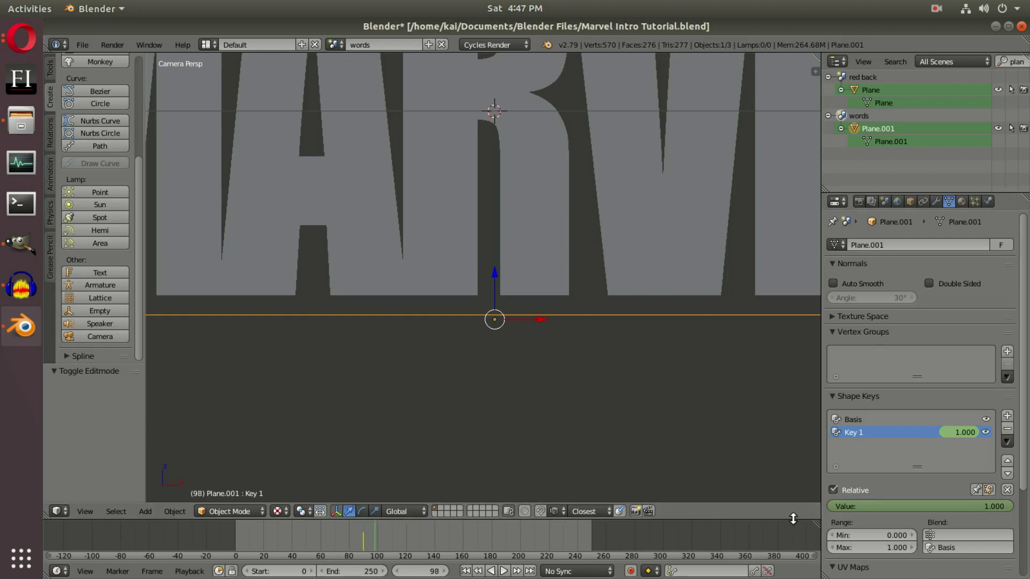
pyautogui.moveTo(994, 504); pyautogui.dragTo(849, 503)
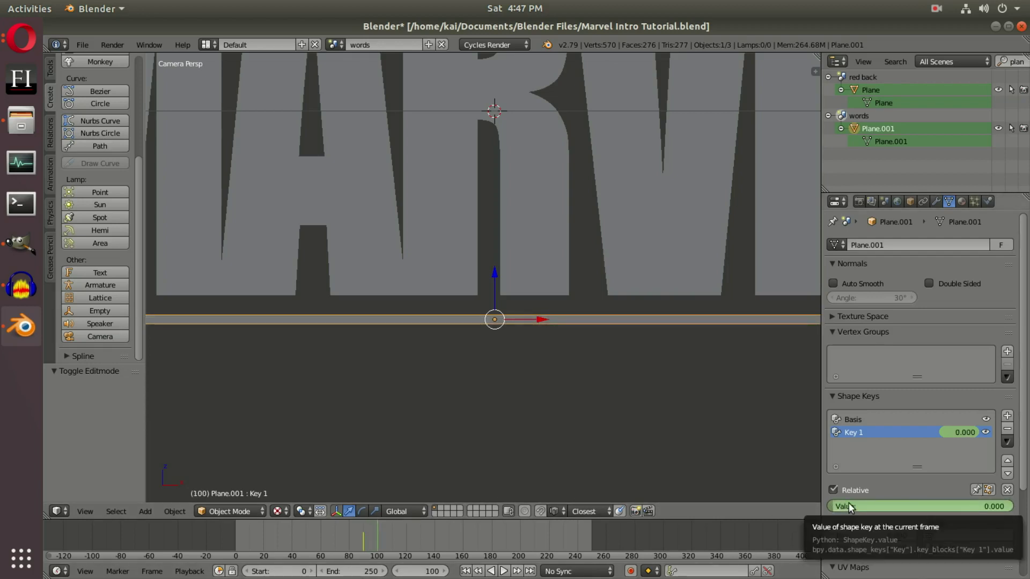
pyautogui.press('i')
# Play back the strip's shape key animation from frame 70, with the strip deselected
pyautogui.click(334, 539)
pyautogui.click(506, 571)
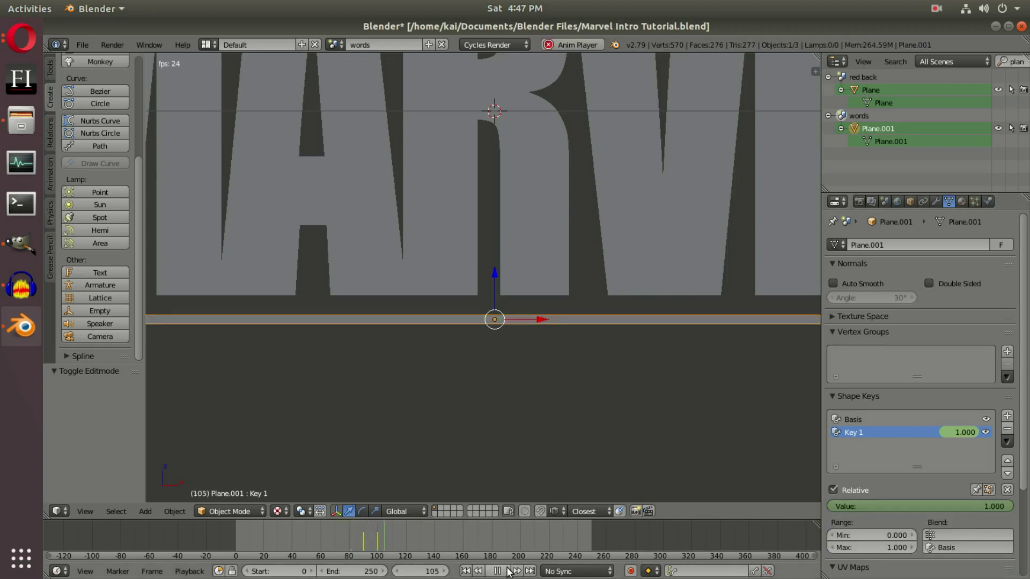
pyautogui.rightClick(399, 315)
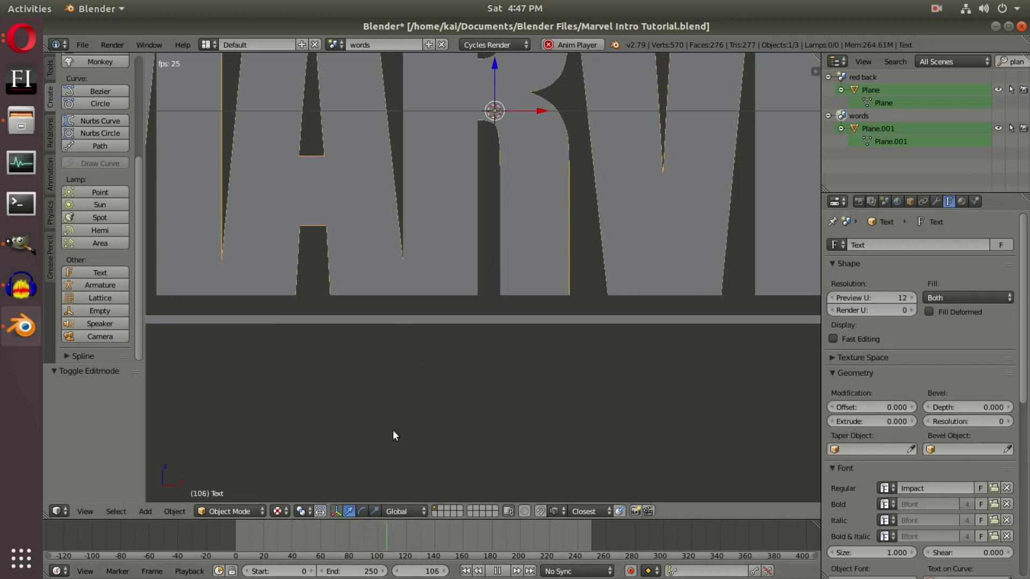
pyautogui.click(355, 537)
pyautogui.click(355, 537)
pyautogui.scroll(-3, 482, 350)
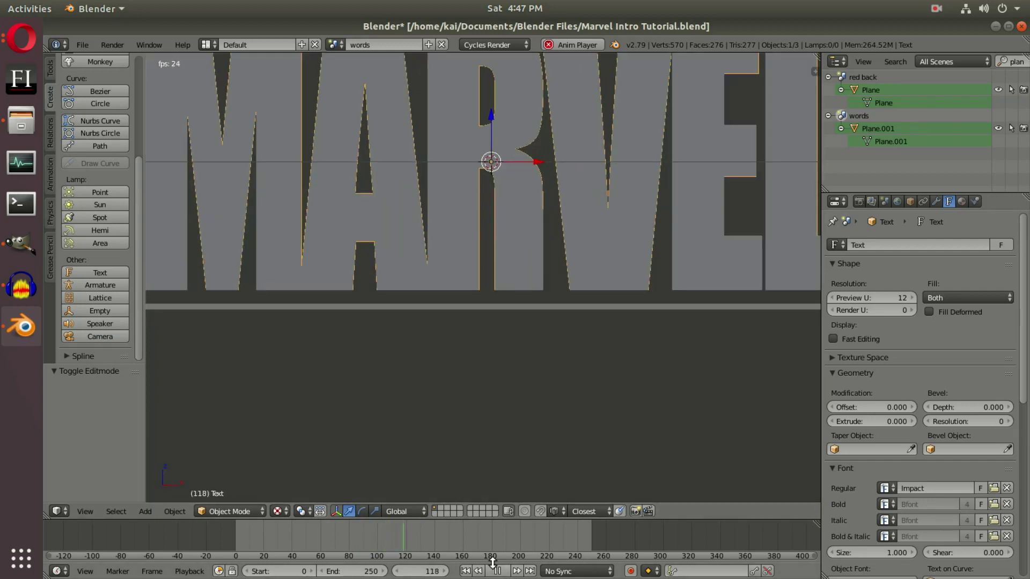
# Stop the playback at frame 90 and duplicate the strip below the MARVEL text in place
pyautogui.rightClick(478, 304)
pyautogui.click(364, 526)
pyautogui.press('Escape')
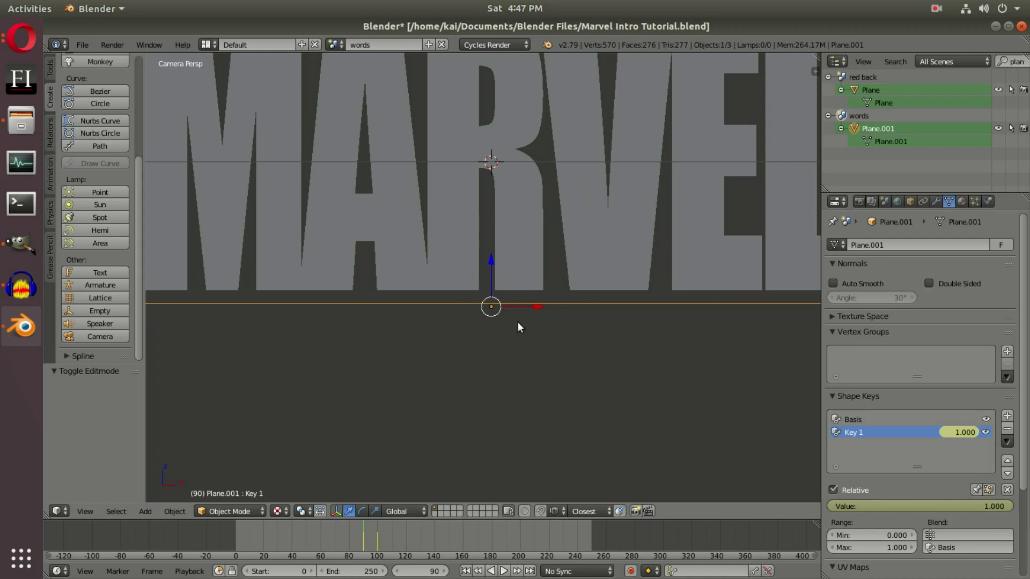
pyautogui.hotkey('shift', 'd')
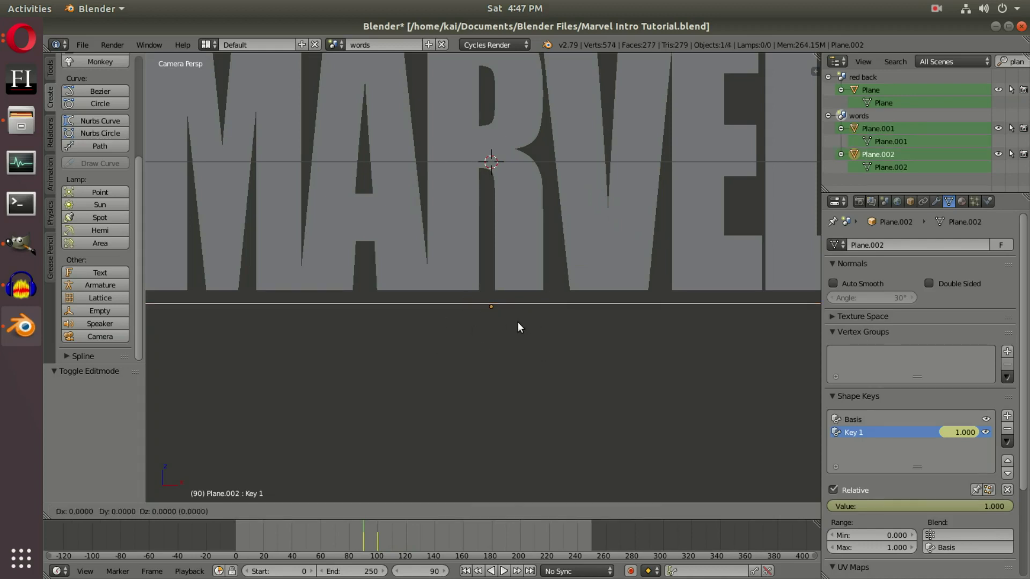
pyautogui.click(517, 322)
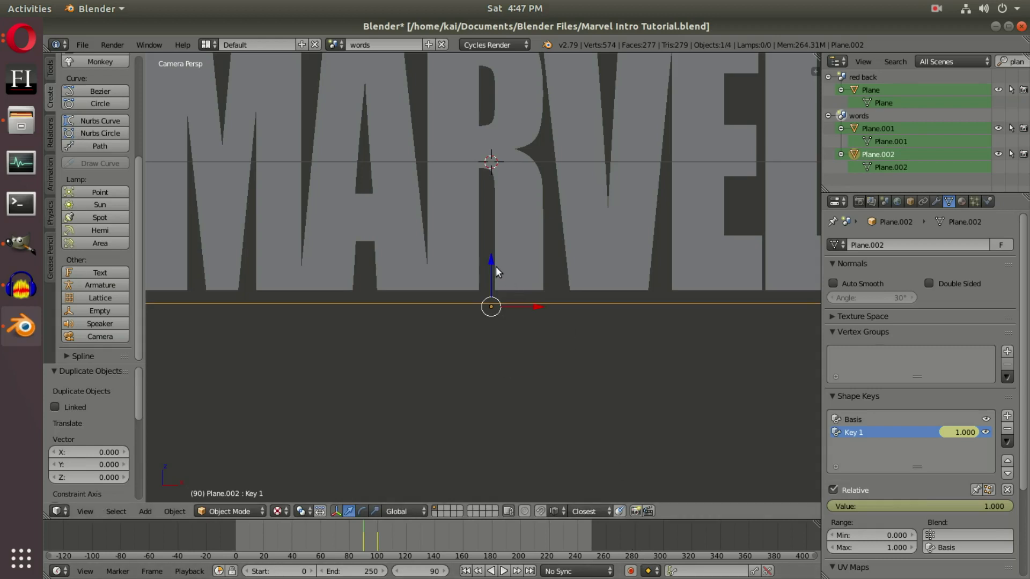
# Turn on automatic keyframing and insert a Location keyframe for the duplicated strip at frame 90
pyautogui.click(631, 570)
pyautogui.press('i')
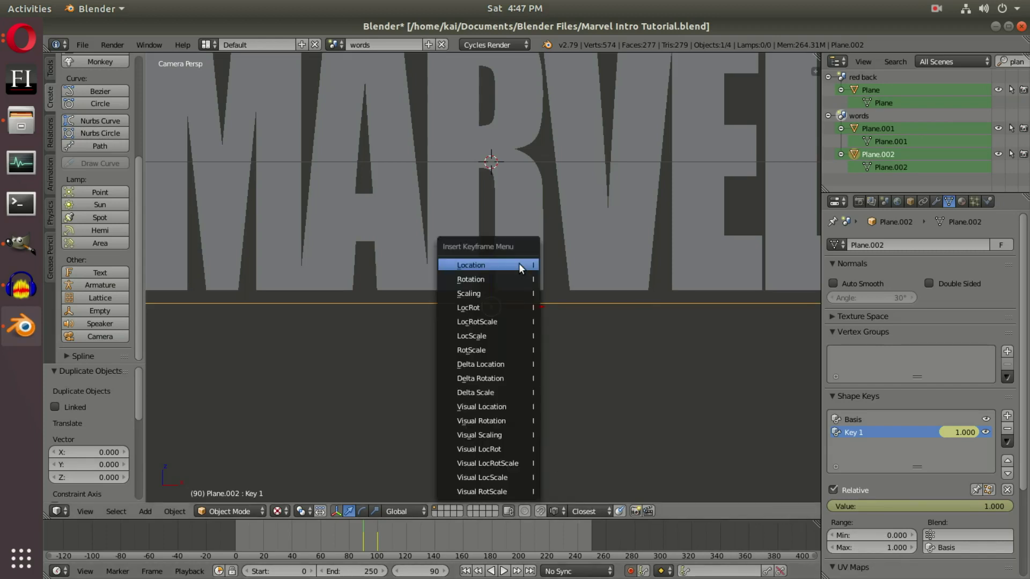
pyautogui.click(519, 263)
# At frame 100, move the duplicated strip down along Z by about 0.46 units in total
pyautogui.scroll(5, 391, 543)
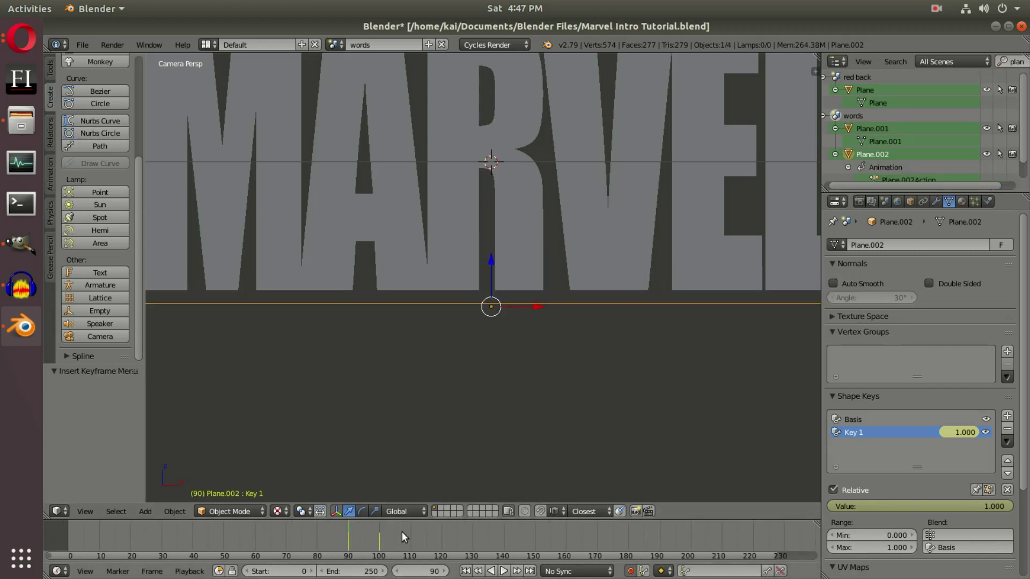
pyautogui.click(379, 537)
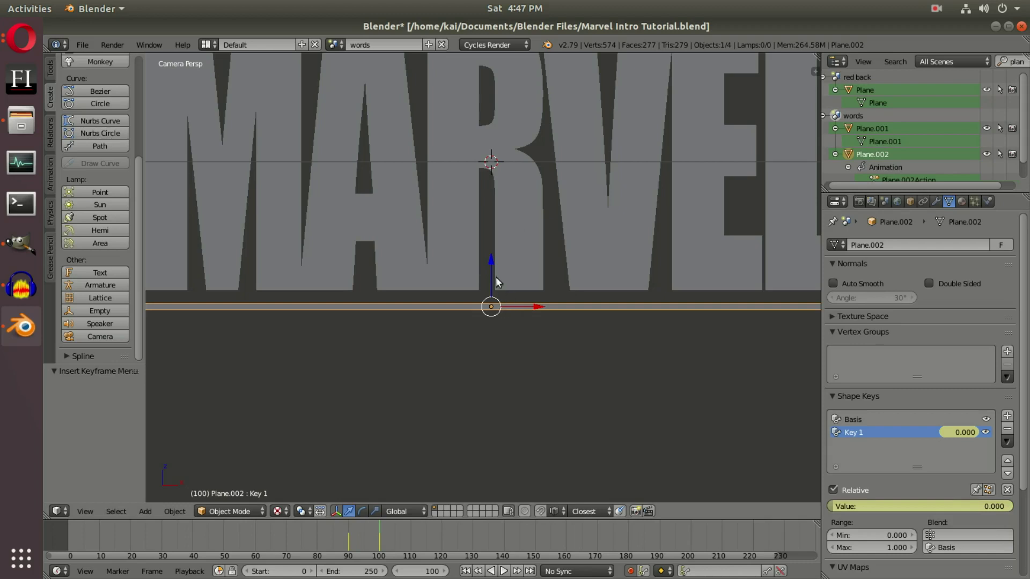
pyautogui.press('g')
pyautogui.press('z')
pyautogui.click(500, 340)
pyautogui.scroll(-5, 507, 288)
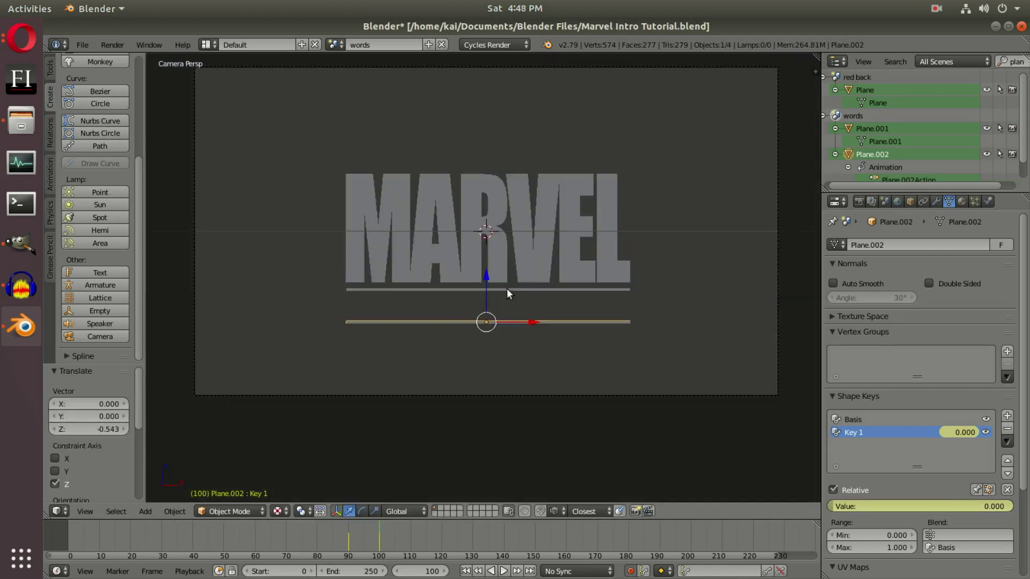
pyautogui.scroll(2, 505, 303)
pyautogui.press('g')
pyautogui.press('z')
pyautogui.click(504, 289)
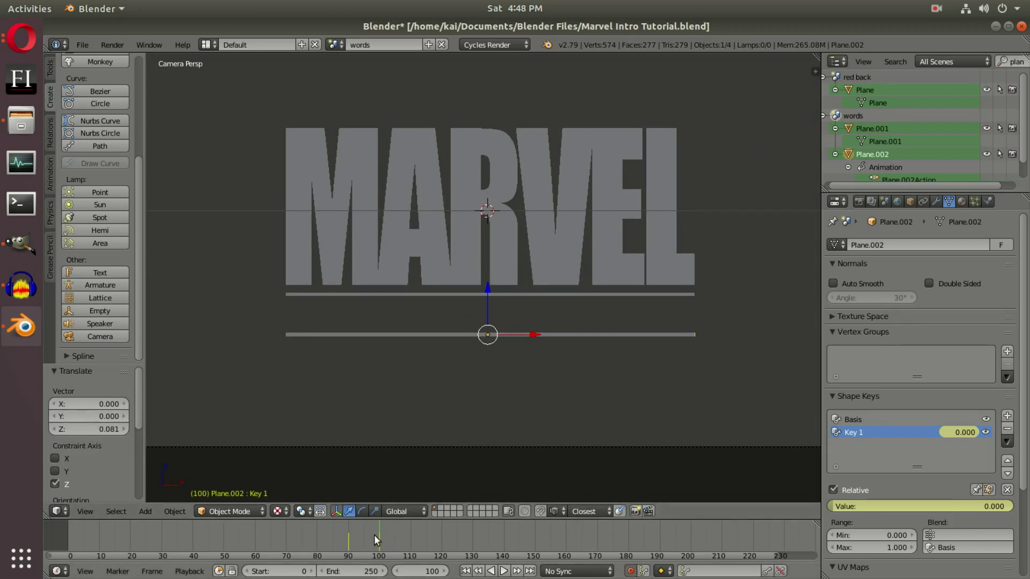
# Scrub and play the animation from about frame 76 to check how both strips appear below the text
pyautogui.hotkey('shift', 'alt', 'a')
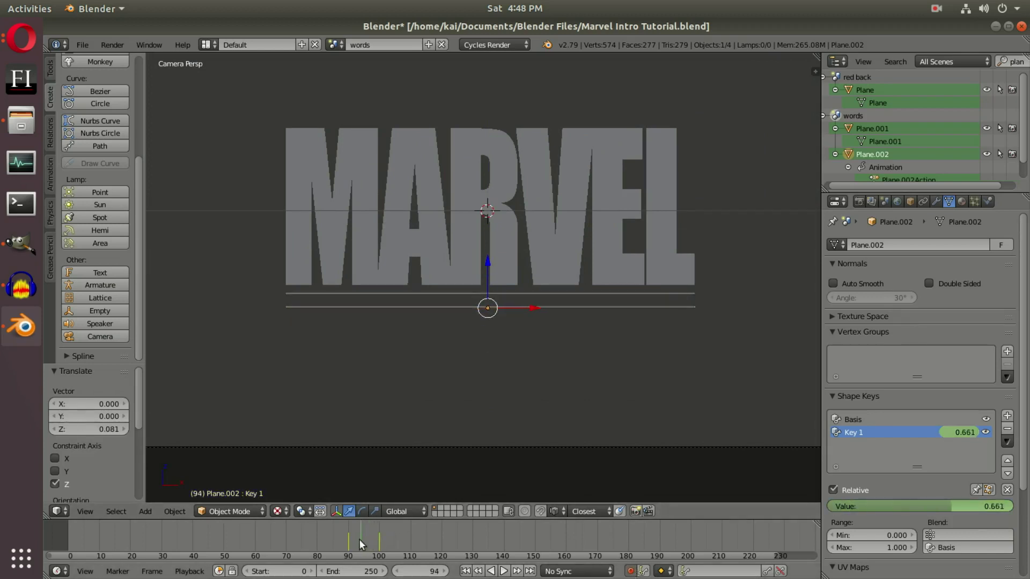
pyautogui.moveTo(310, 530); pyautogui.dragTo(305, 531)
pyautogui.rightClick(487, 230)
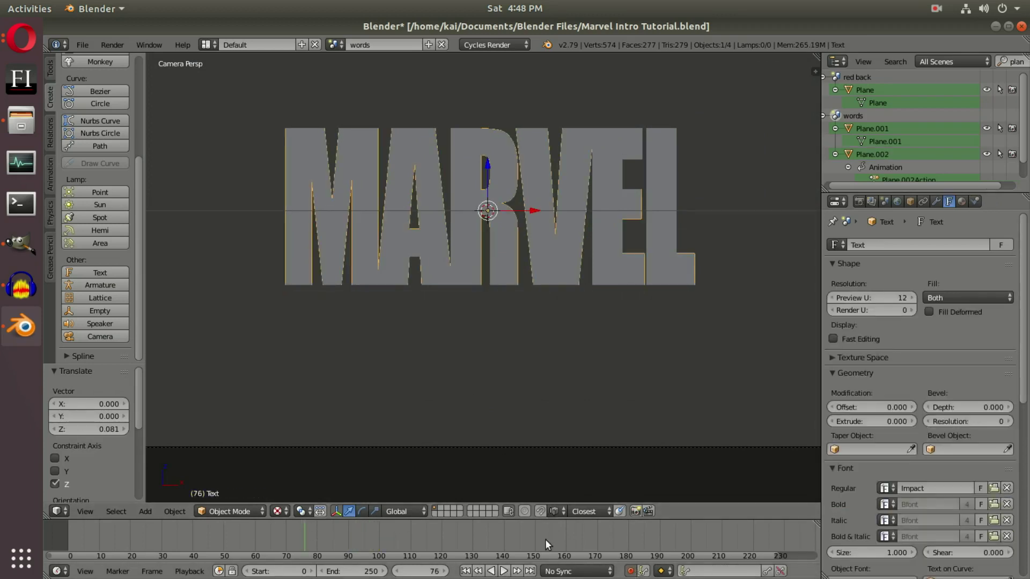
pyautogui.click(504, 571)
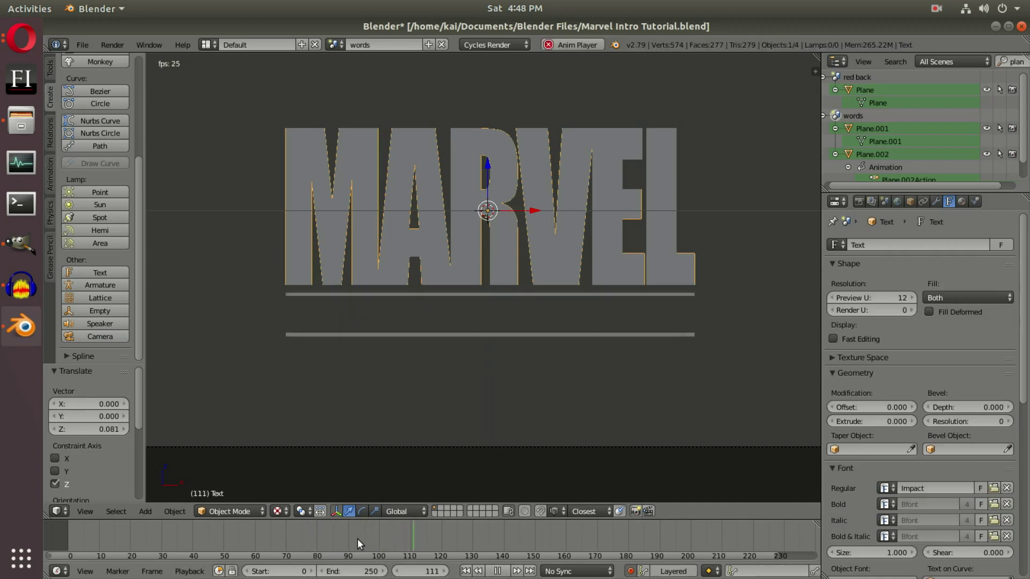
pyautogui.click(327, 542)
pyautogui.hotkey('alt', 'a')
# Reselect the lower strip and play its animation onward from frame 100
pyautogui.moveTo(352, 544); pyautogui.dragTo(373, 540)
pyautogui.press('Right')
pyautogui.rightClick(521, 333)
pyautogui.scroll(3, 521, 375)
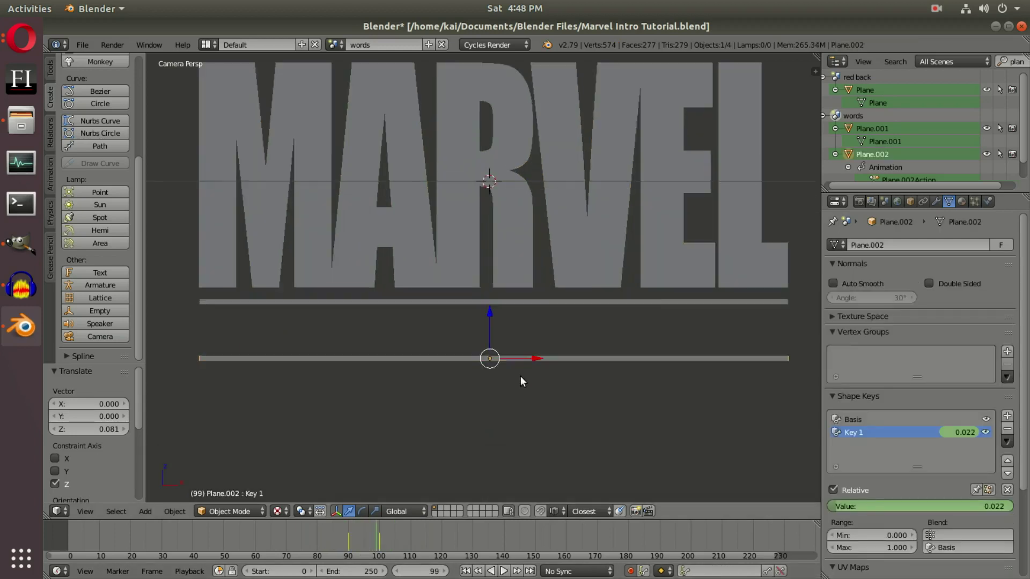
pyautogui.press('Right')
pyautogui.hotkey('alt', 'a')
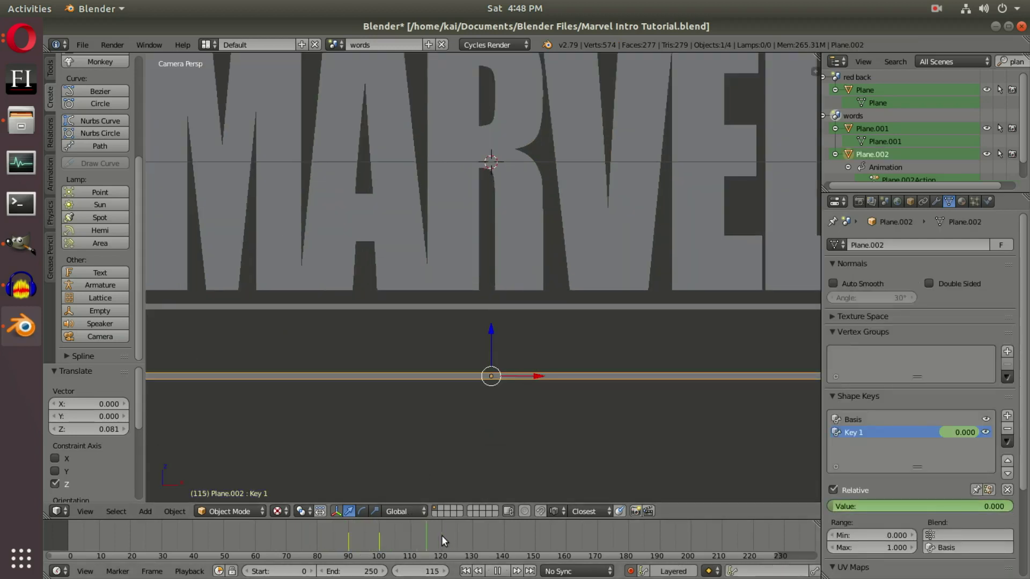
pyautogui.hotkey('alt', 'a')
# Insert a Location keyframe for the lower strip at frame 120
pyautogui.click(441, 536)
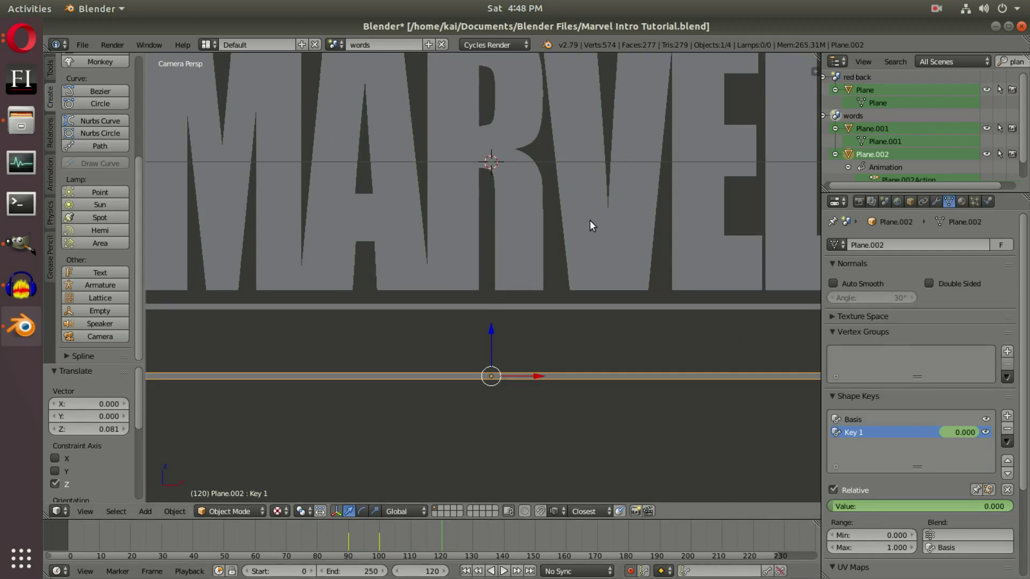
pyautogui.press('i')
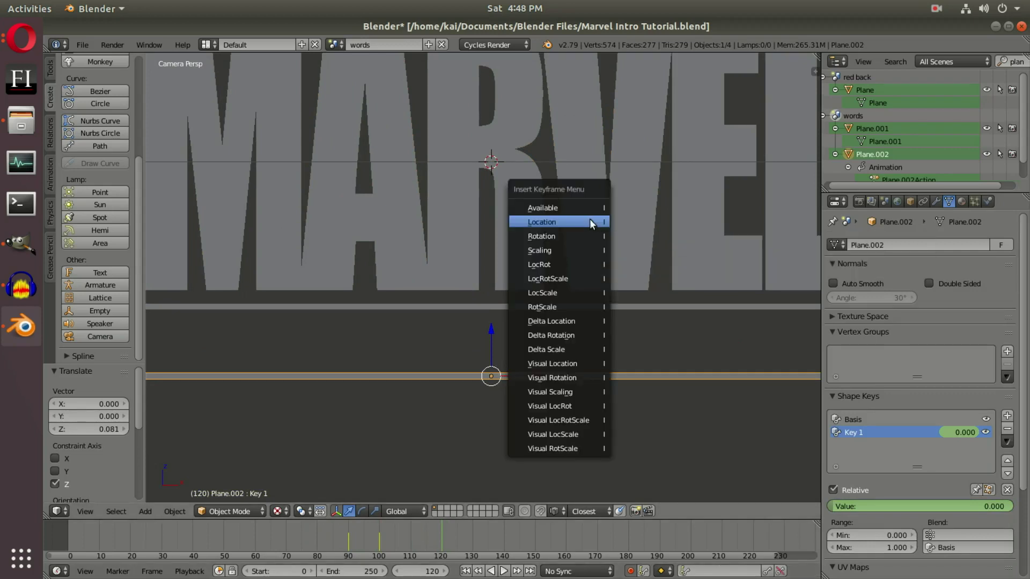
pyautogui.click(592, 223)
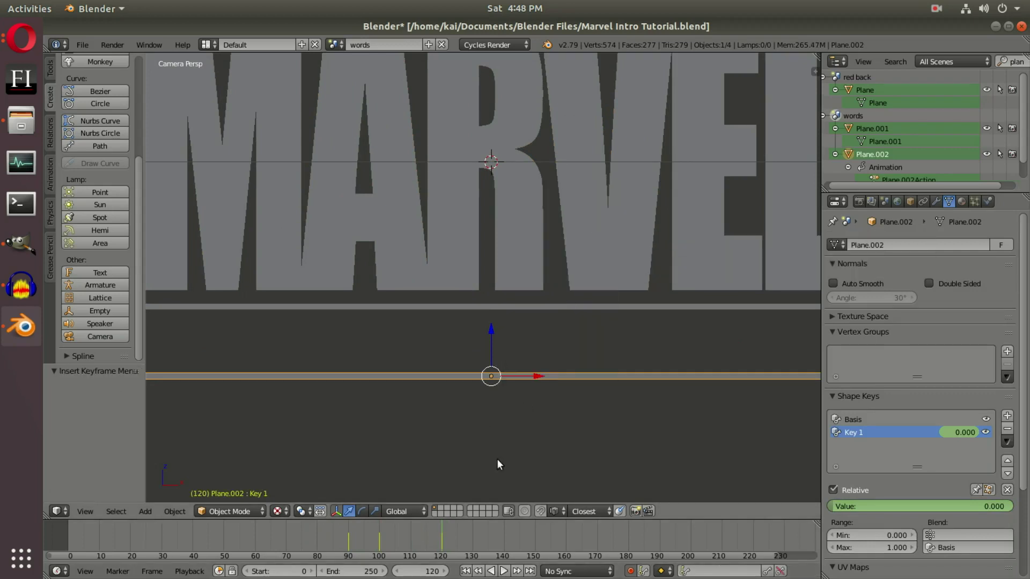
# At frame 100, move the lower strip up along Z by about 0.043 units
pyautogui.click(380, 539)
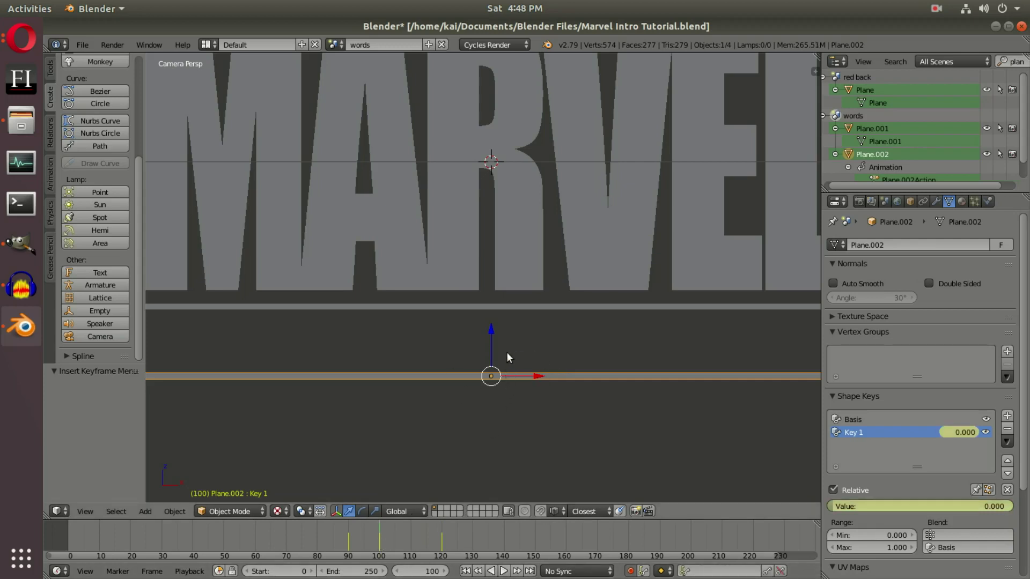
pyautogui.press('g')
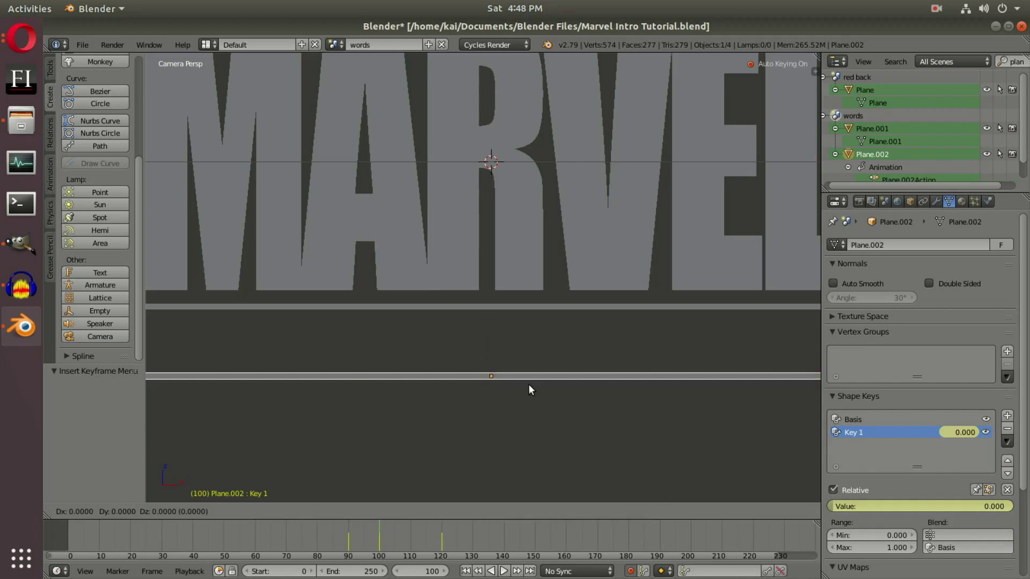
pyautogui.press('z')
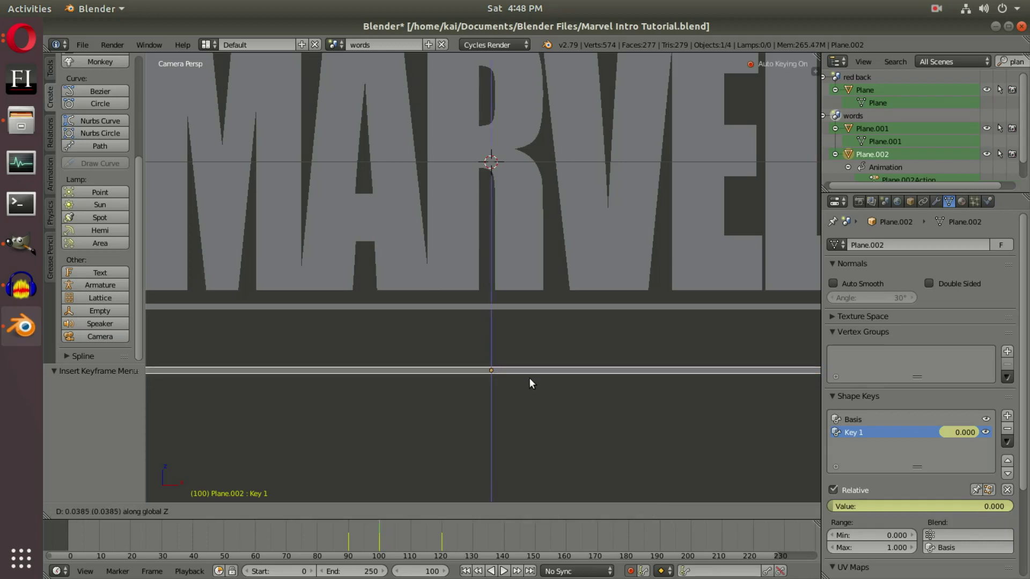
pyautogui.click(528, 378)
# Play the animation from about frame 88 to check the lower strip's slide, and save the Blender file
pyautogui.click(341, 541)
pyautogui.click(503, 572)
pyautogui.click(342, 536)
pyautogui.rightClick(494, 279)
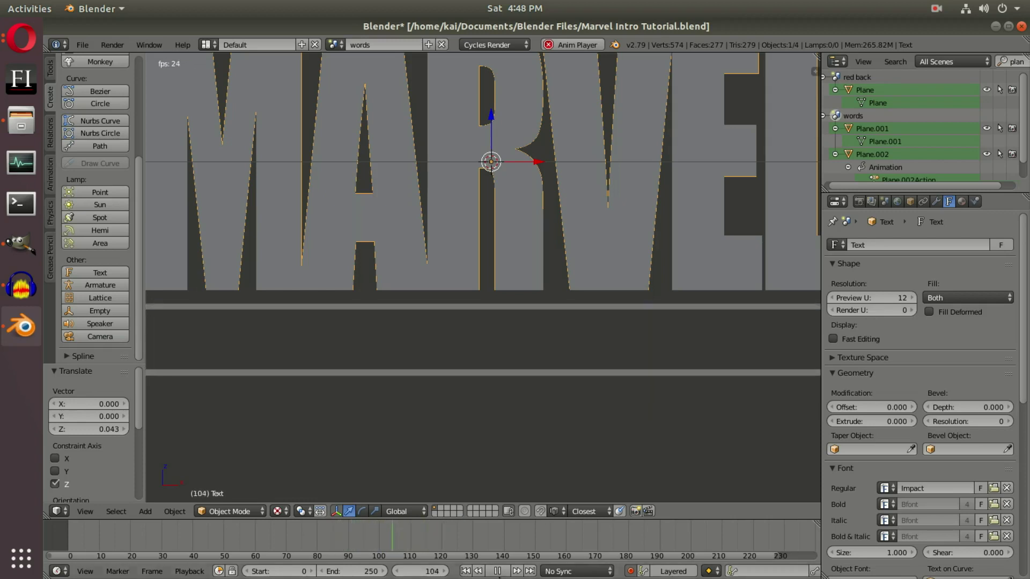
pyautogui.click(497, 571)
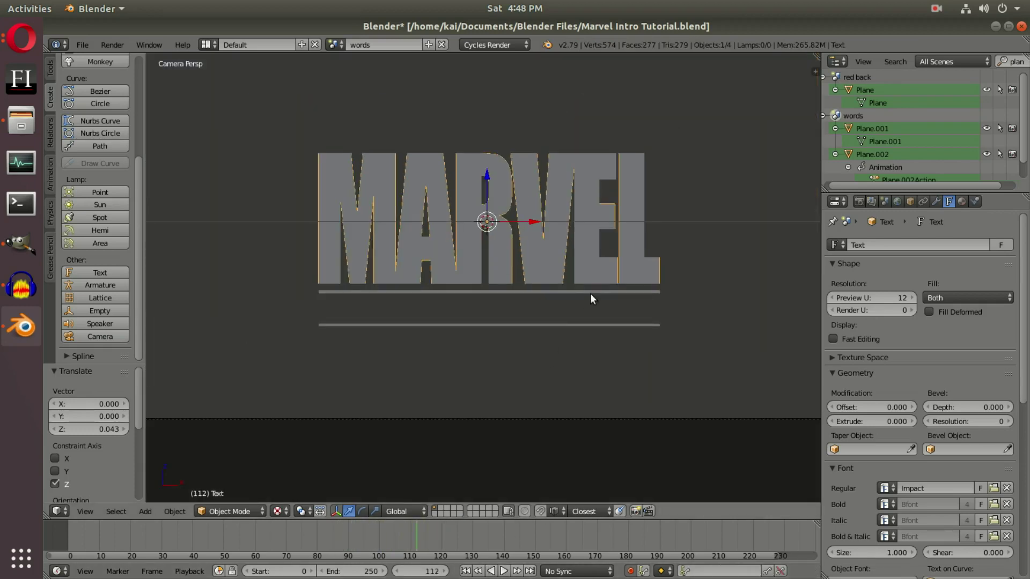
pyautogui.click(73, 46)
pyautogui.click(121, 143)
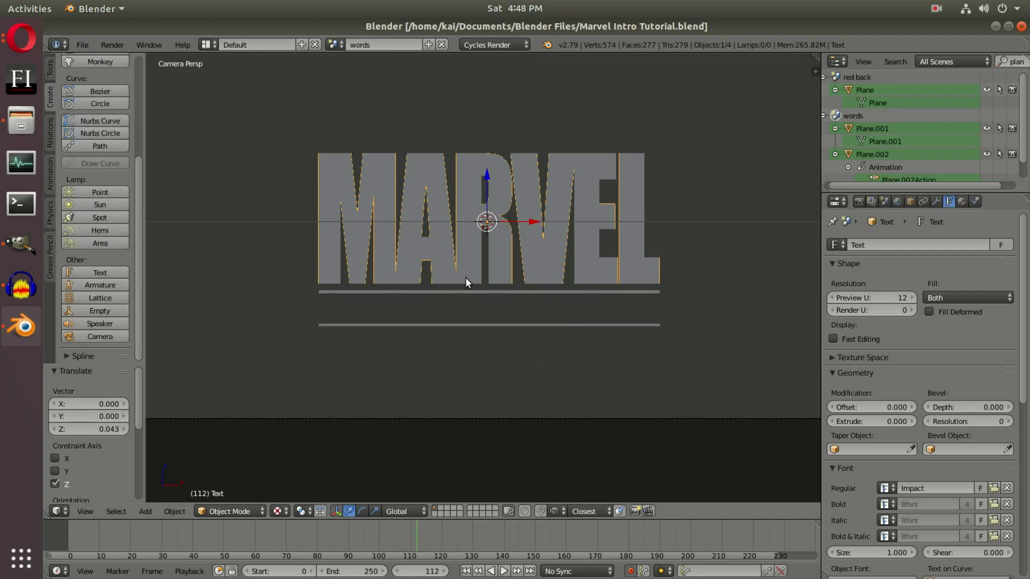
# Duplicate the MARVEL text and move the copy down along Z by about 1.183 units, between the two strips
pyautogui.scroll(-6, 597, 279)
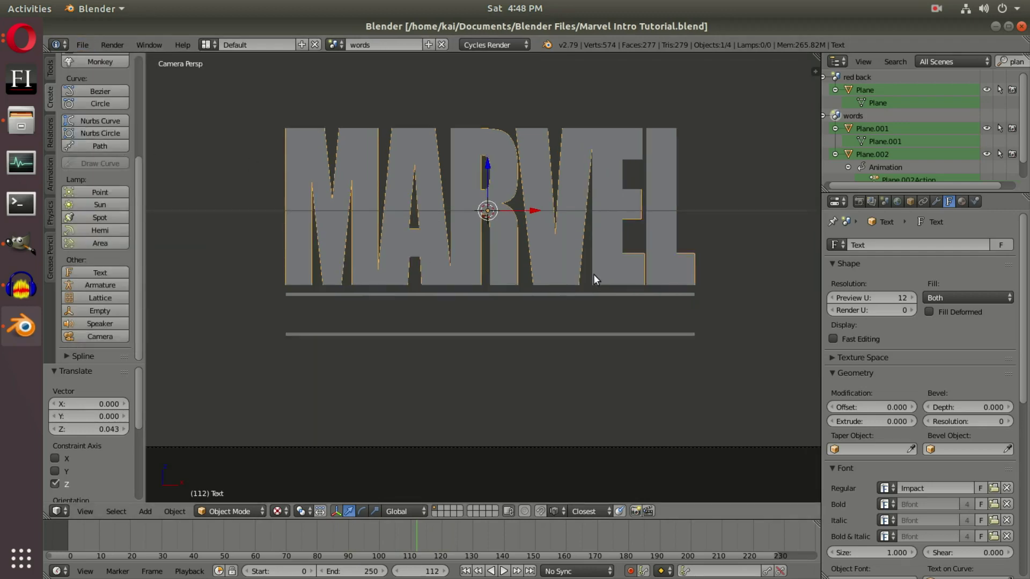
pyautogui.moveTo(593, 281); pyautogui.dragTo(594, 291, button='middle')
pyautogui.press('KP_0')
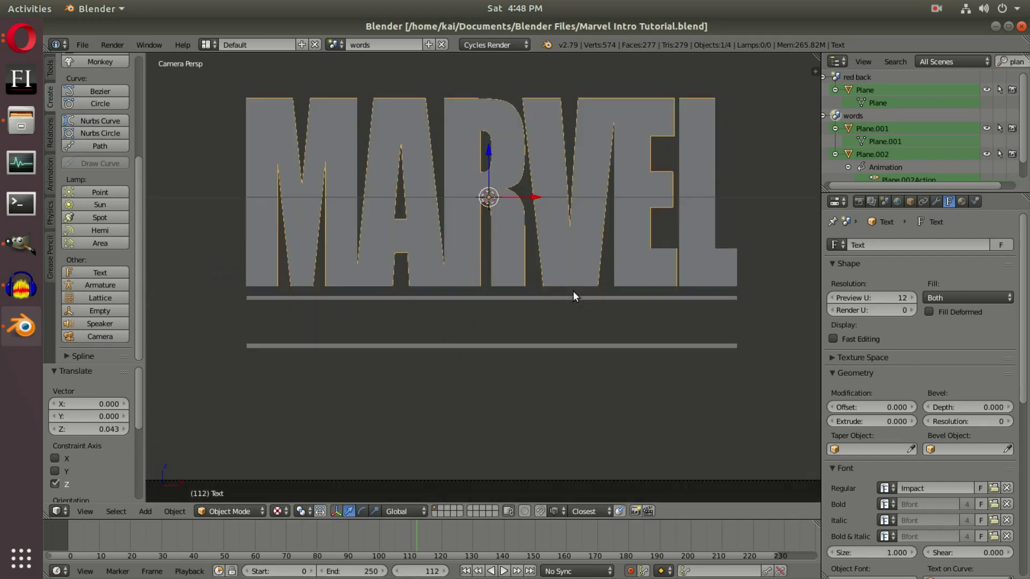
pyautogui.keyDown('shift'); pyautogui.scroll(2, 571, 277); pyautogui.keyUp('shift')
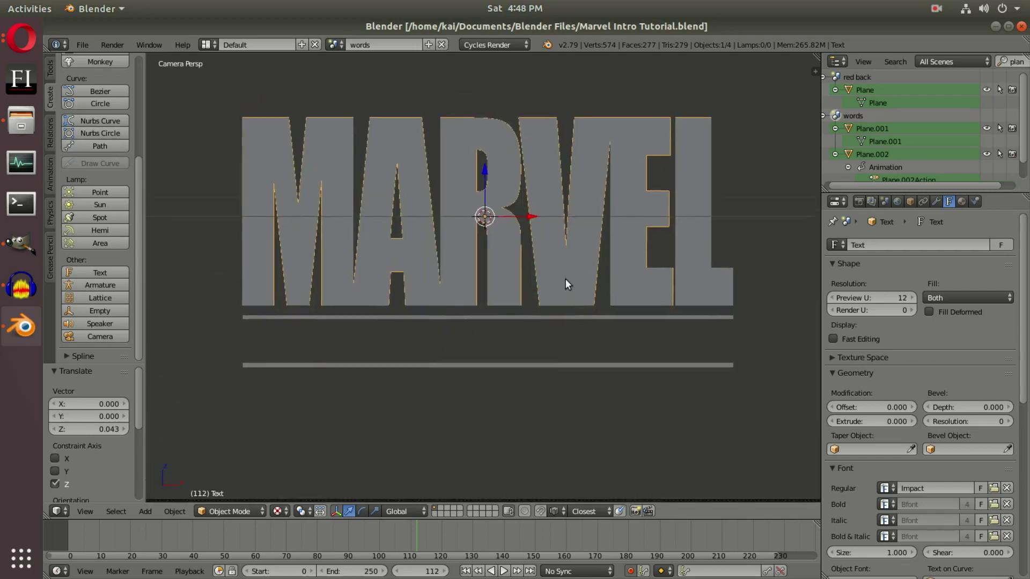
pyautogui.hotkey('shift', 'd')
pyautogui.rightClick(581, 197)
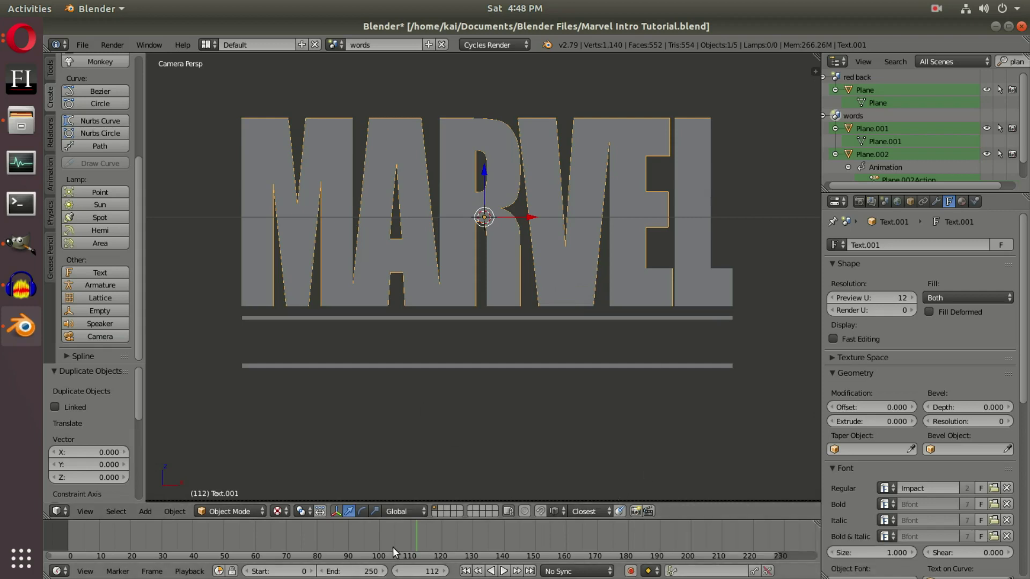
pyautogui.press('Home')
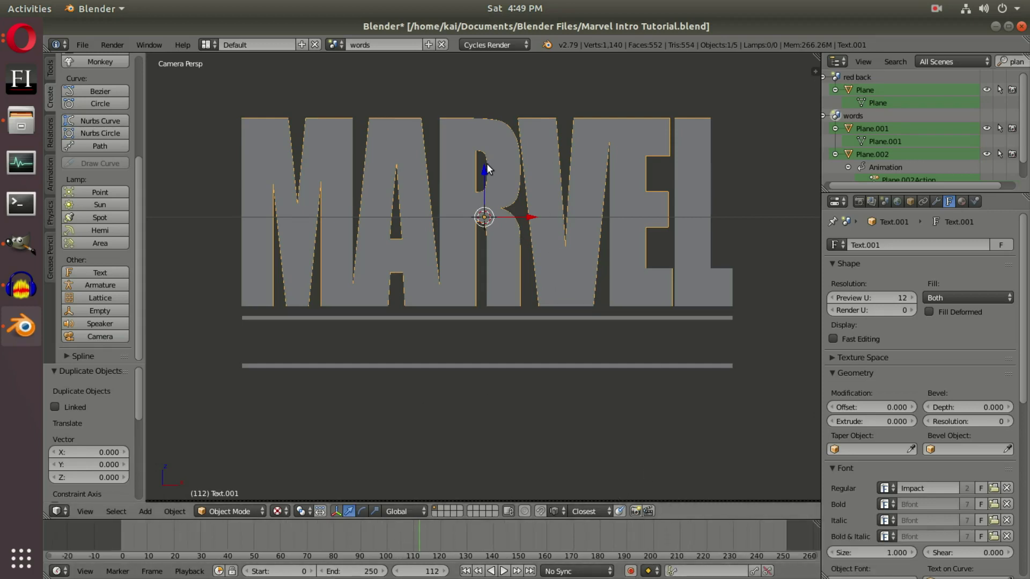
pyautogui.moveTo(487, 164); pyautogui.dragTo(532, 288)
# Resize the copied text between the strips by about 0.149 overall, 4.232 along X, and 0.562 overall
pyautogui.press('s')
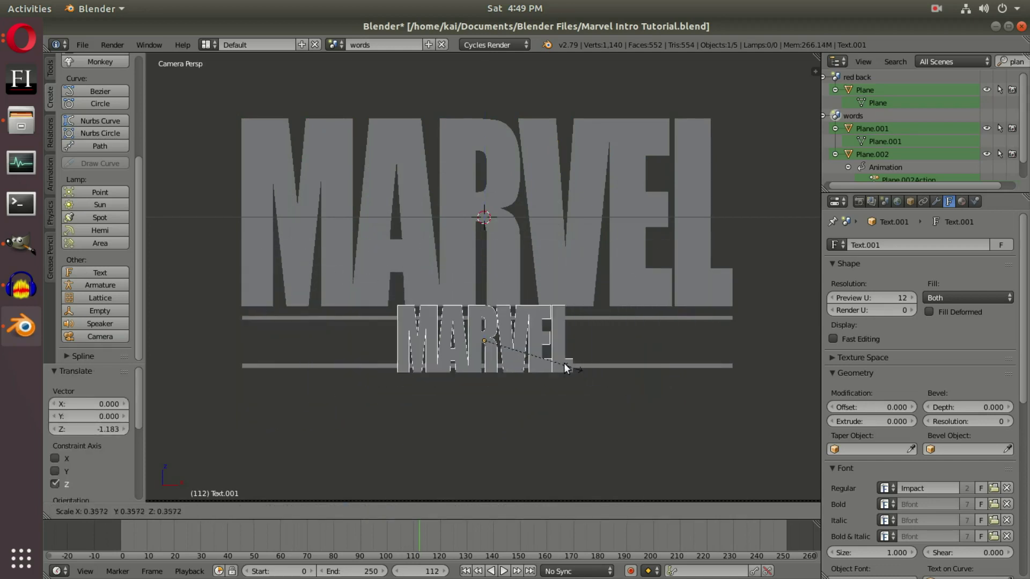
pyautogui.click(514, 349)
pyautogui.scroll(1, 526, 350)
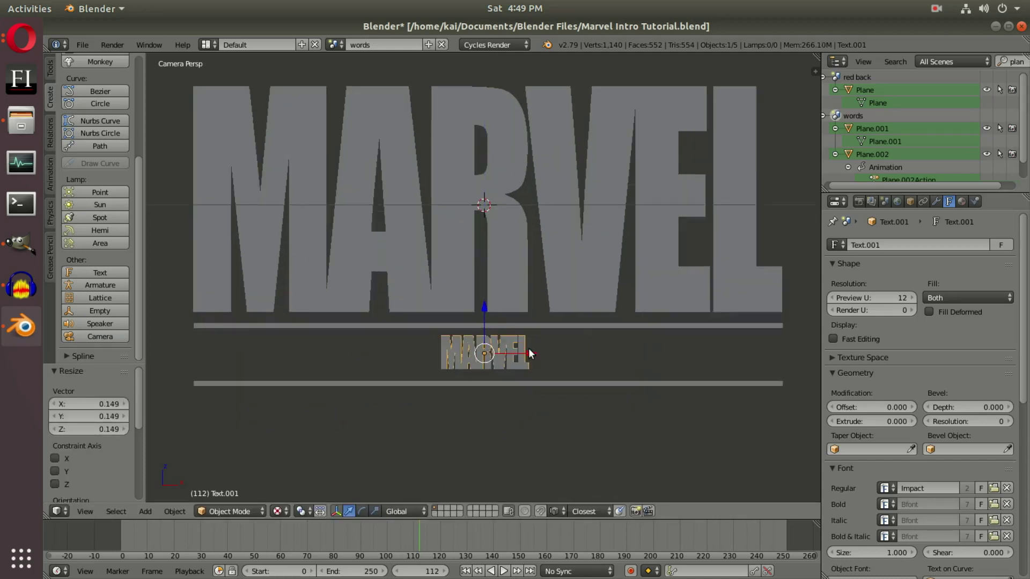
pyautogui.press('s')
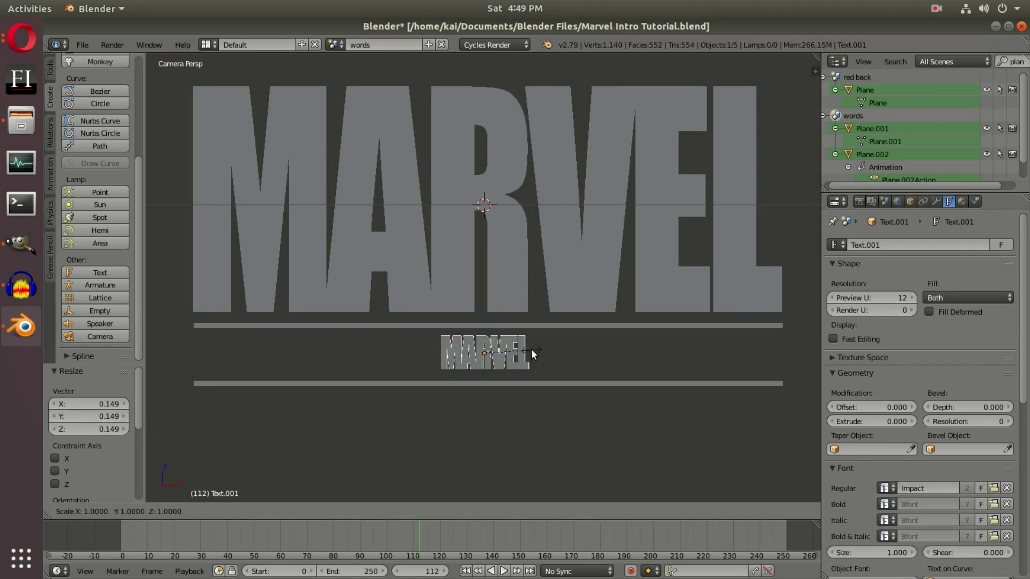
pyautogui.press('x')
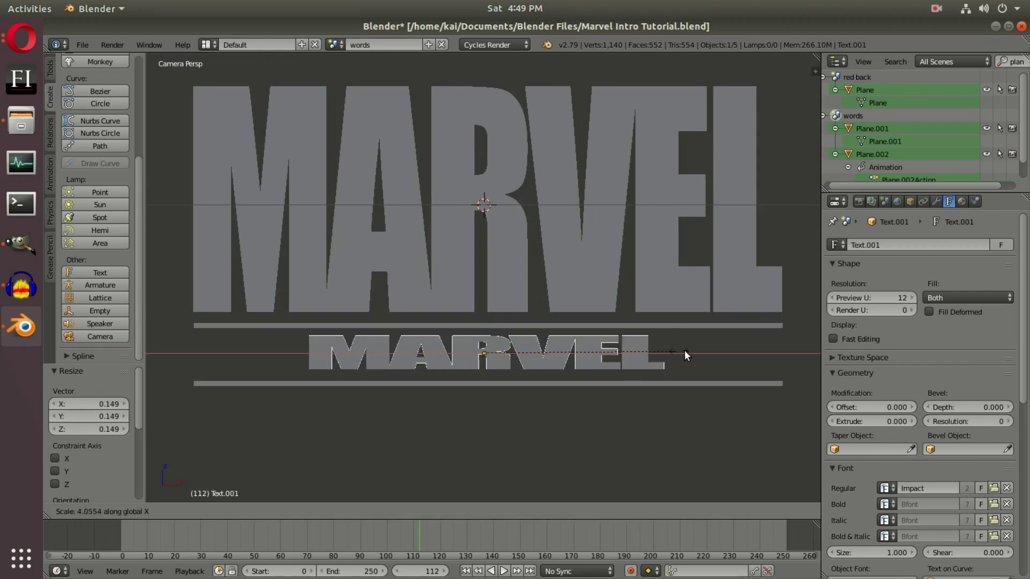
pyautogui.click(685, 350)
pyautogui.press('s')
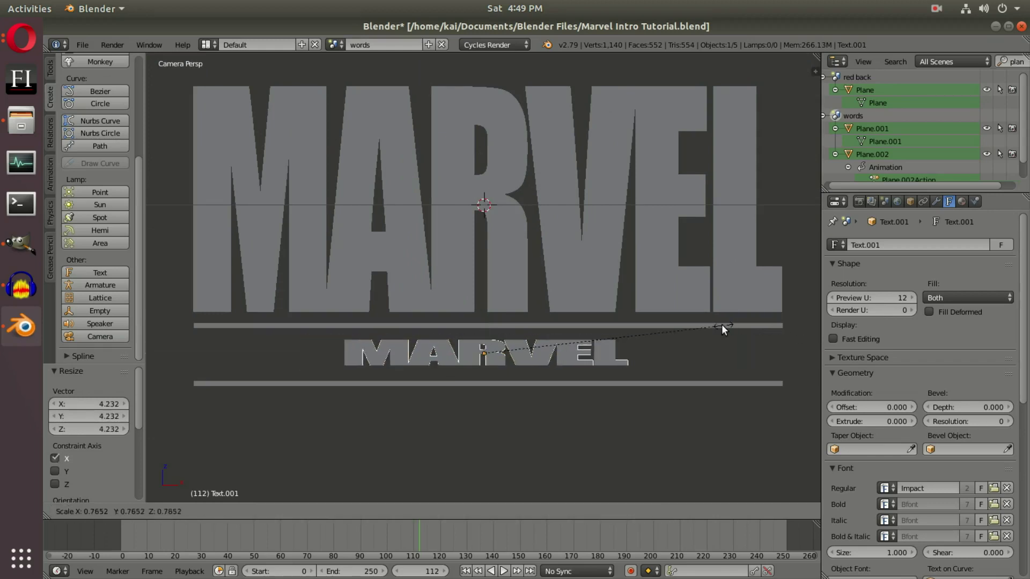
pyautogui.click(665, 350)
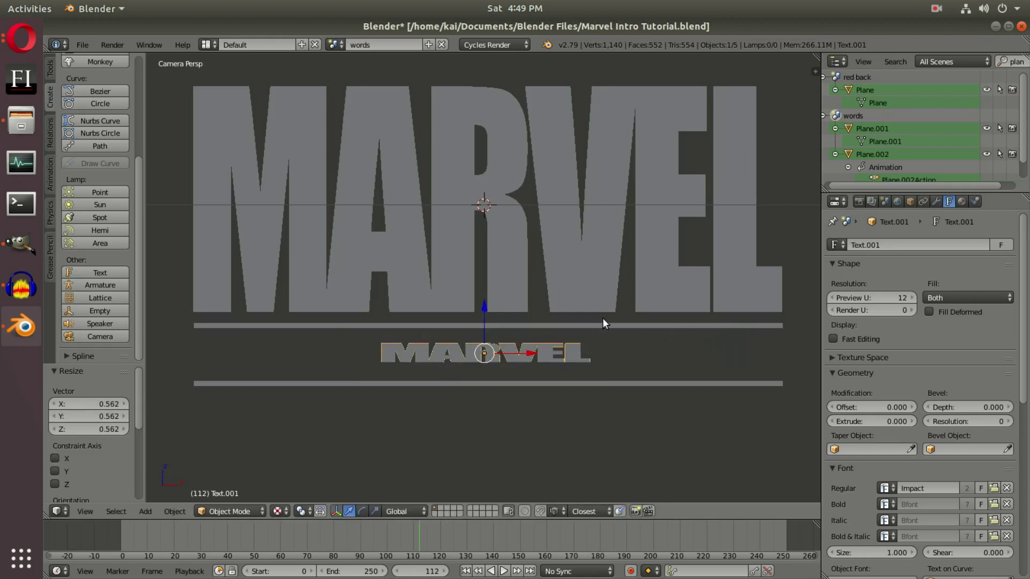
# Replace the wording of the small text copy with TUTSBYKAI
pyautogui.press('Tab')
pyautogui.press('BackSpace')
pyautogui.press('BackSpace')
pyautogui.press('BackSpace')
pyautogui.press('BackSpace')
pyautogui.press('BackSpace')
pyautogui.press('BackSpace')
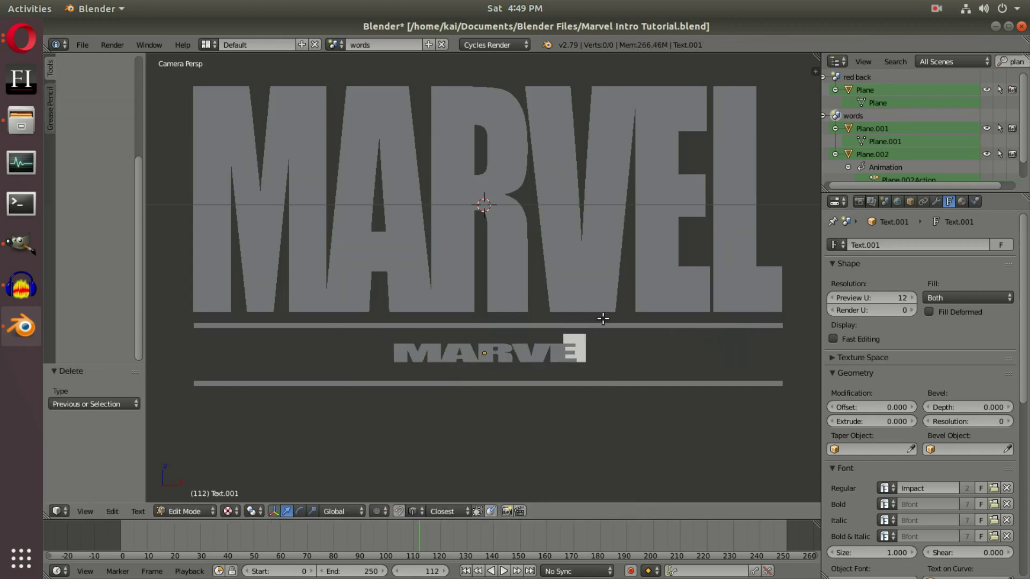
pyautogui.write('tuts')
pyautogui.press('BackSpace')
pyautogui.press('BackSpace')
pyautogui.press('BackSpace')
pyautogui.press('BackSpace')
pyautogui.write('TUTS')
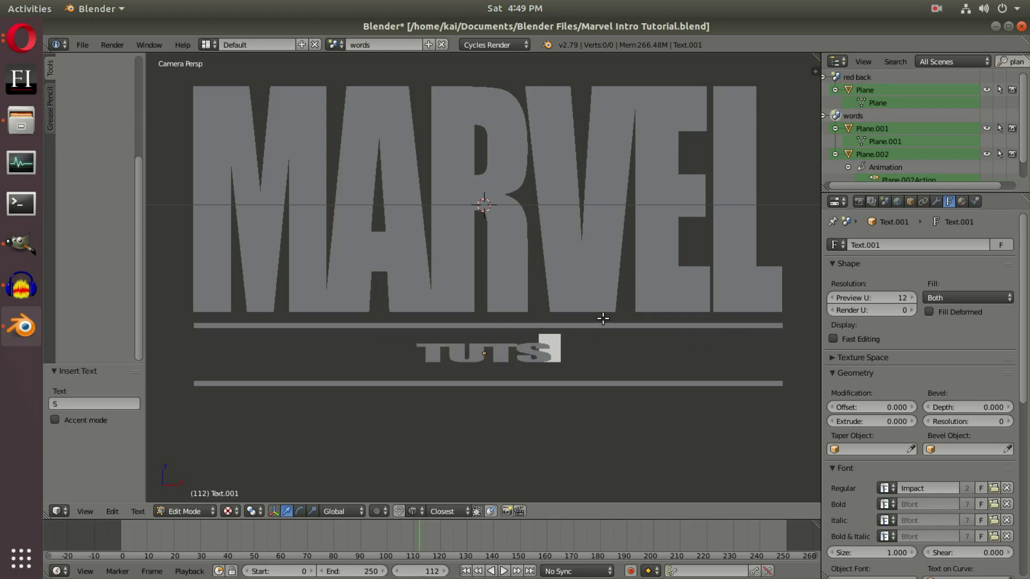
pyautogui.write('BYKAI')
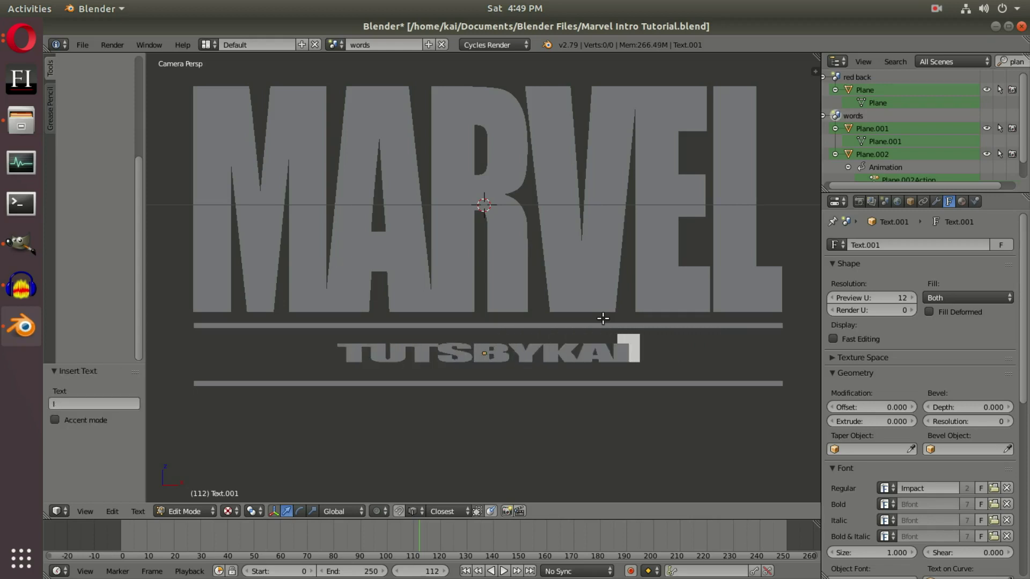
pyautogui.press('Tab')
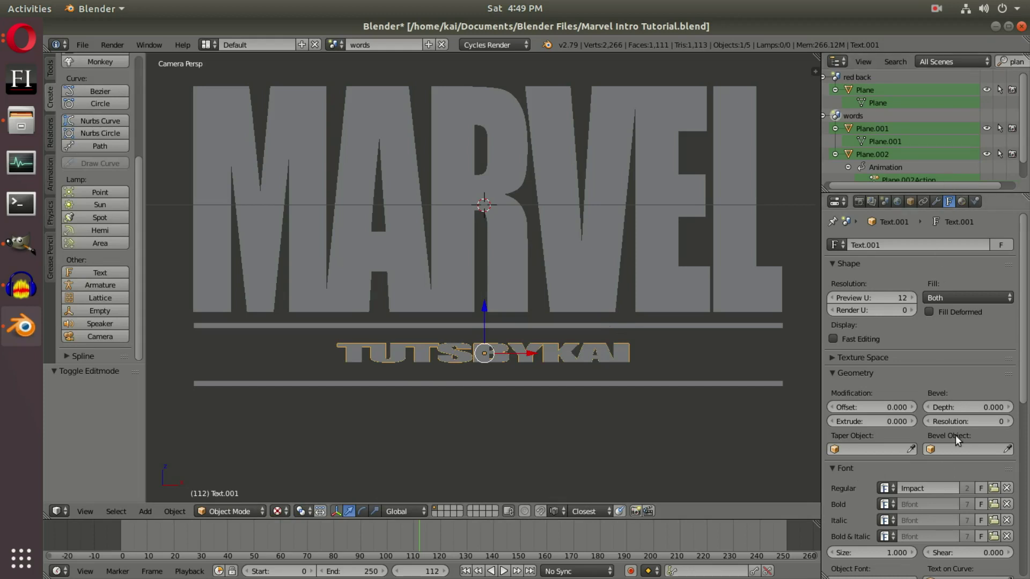
# Remove the Impact font from the TUTSBYKAI text so that it uses the default Bfont
pyautogui.scroll(-5, 955, 436)
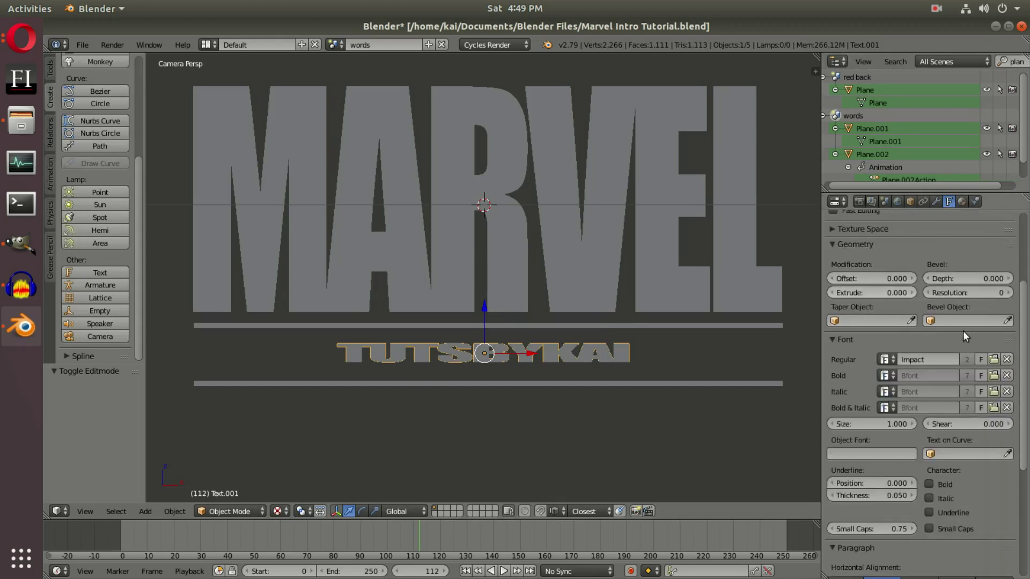
pyautogui.click(1007, 360)
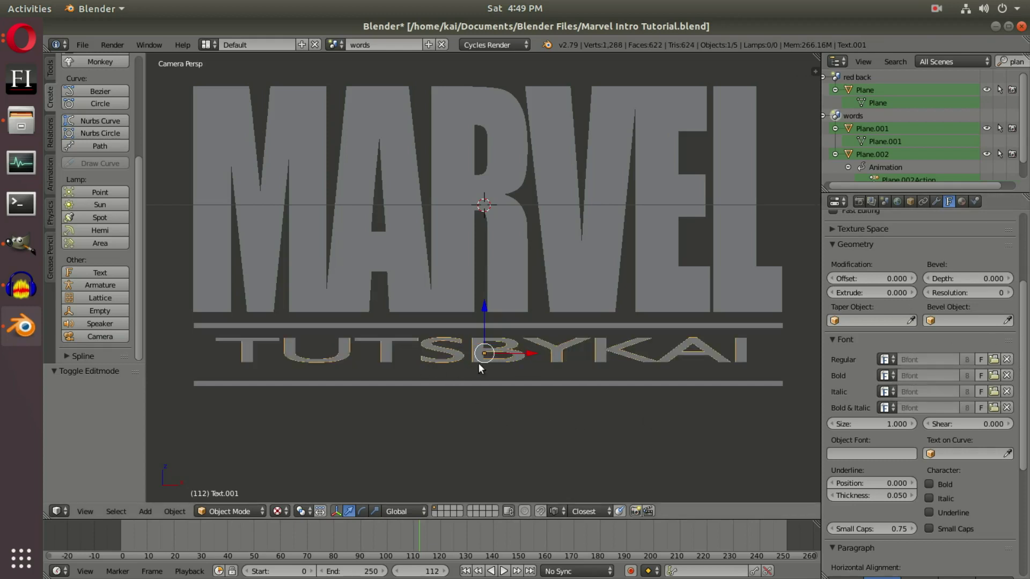
pyautogui.scroll(3, 482, 365)
# Set the TUTSBYKAI text's paragraph Y offset to -0.35
pyautogui.scroll(-6, 980, 471)
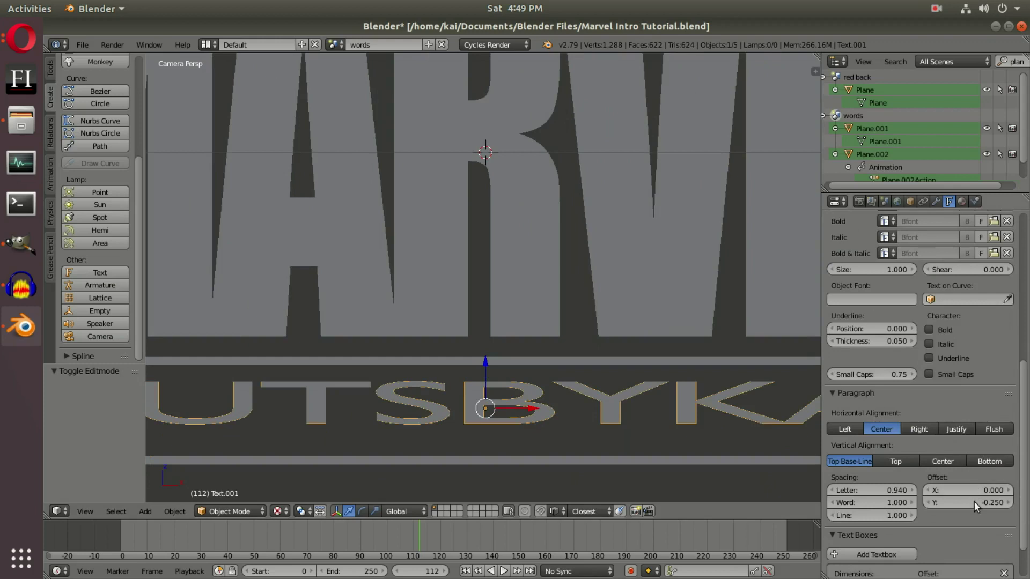
pyautogui.moveTo(974, 501); pyautogui.dragTo(949, 502)
pyautogui.scroll(-2, 571, 422)
pyautogui.scroll(2, 574, 442)
pyautogui.scroll(-3, 616, 434)
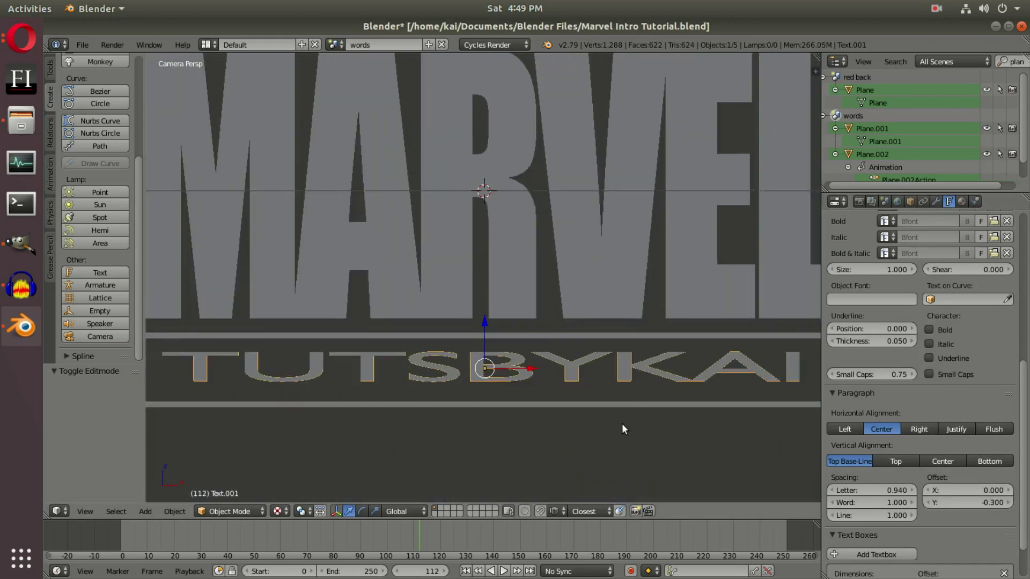
pyautogui.keyDown('shift'); pyautogui.moveTo(620, 434); pyautogui.dragTo(632, 369, button='middle'); pyautogui.keyUp('shift')
pyautogui.doubleClick(978, 503)
pyautogui.write('-0.35')
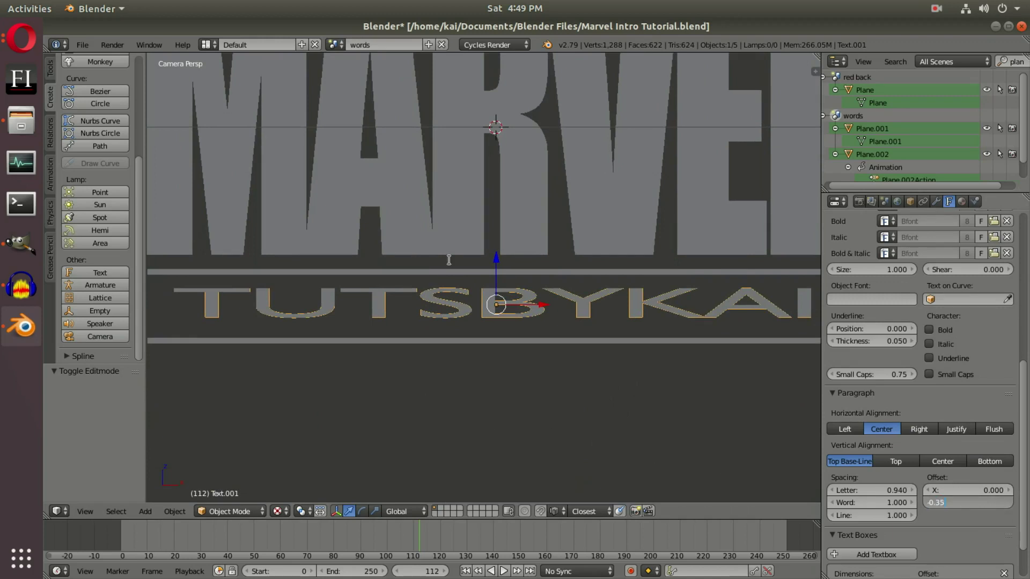
pyautogui.press('Return')
# Nudge the TUTSBYKAI text along Z by about -0.010 and then 0.002 to center it between the strips
pyautogui.scroll(4, 650, 376)
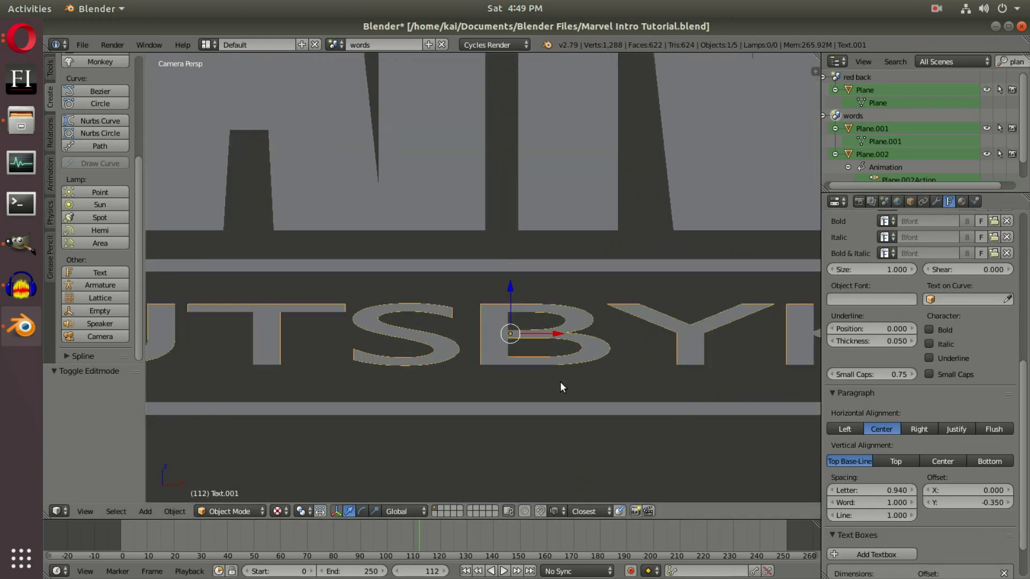
pyautogui.scroll(-4, 559, 381)
pyautogui.moveTo(491, 259); pyautogui.dragTo(508, 259)
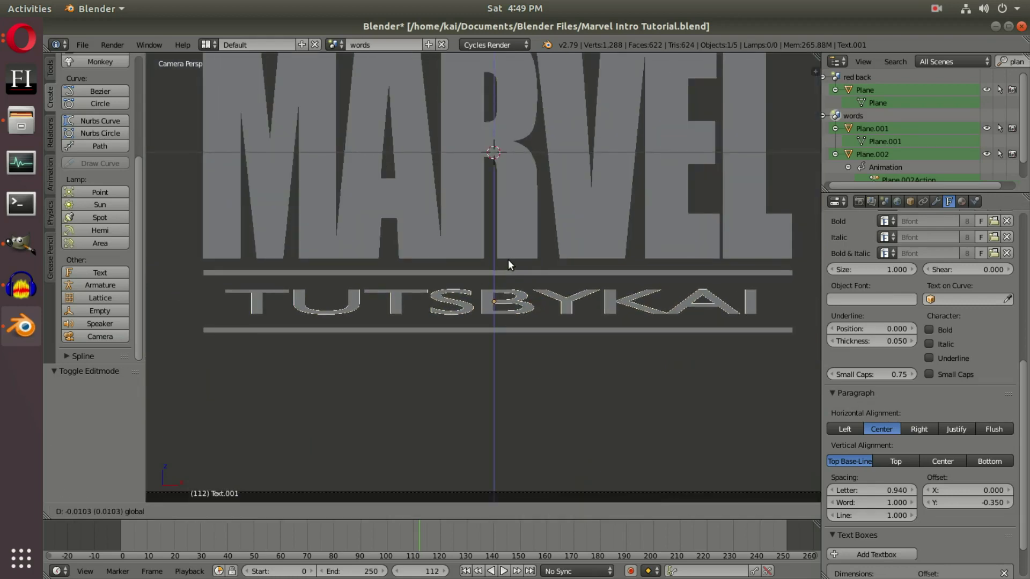
pyautogui.scroll(5, 508, 259)
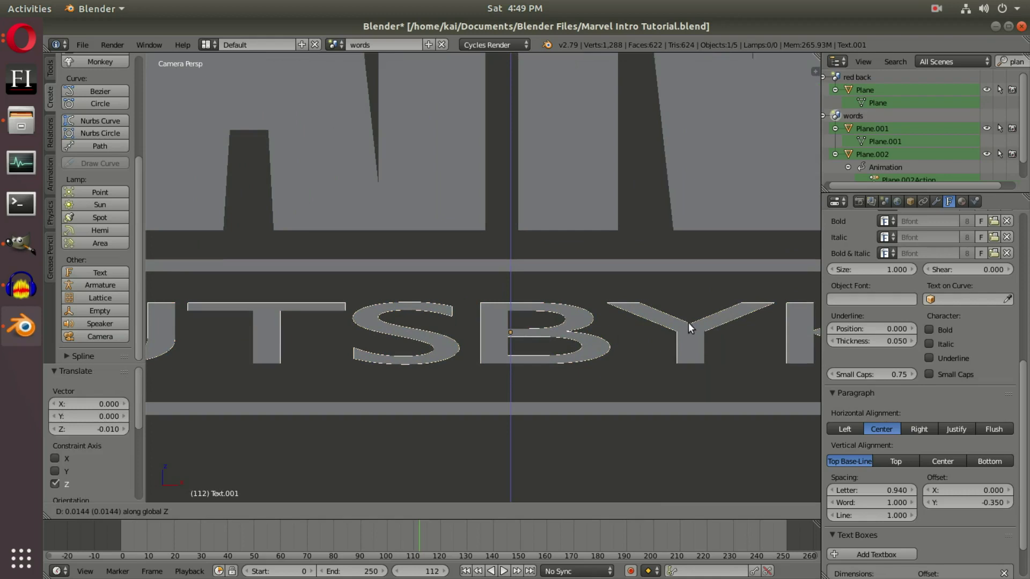
pyautogui.moveTo(693, 325); pyautogui.dragTo(691, 325)
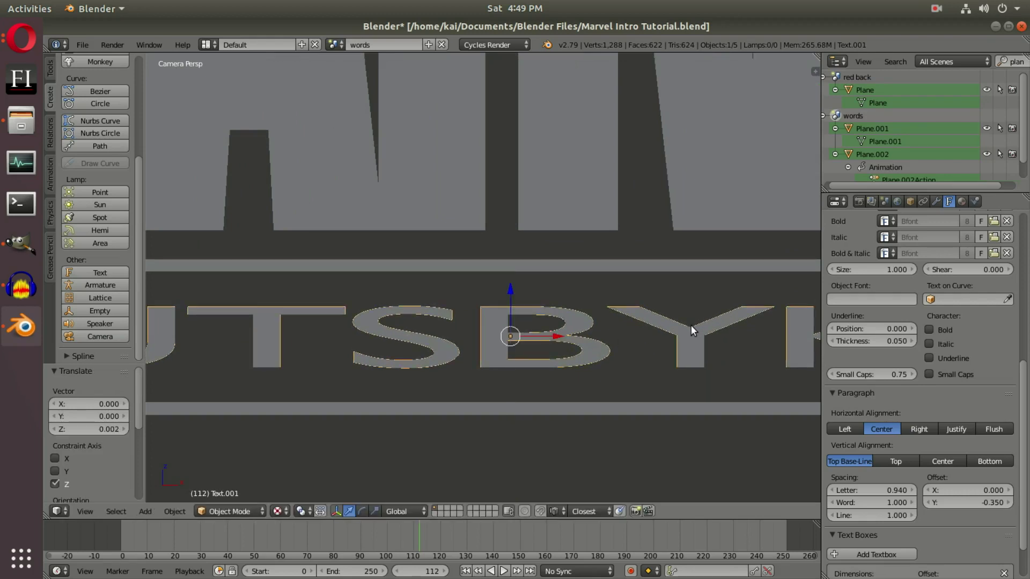
# Scale the TUTSBYKAI text uniformly by about 0.617
pyautogui.scroll(-5, 691, 325)
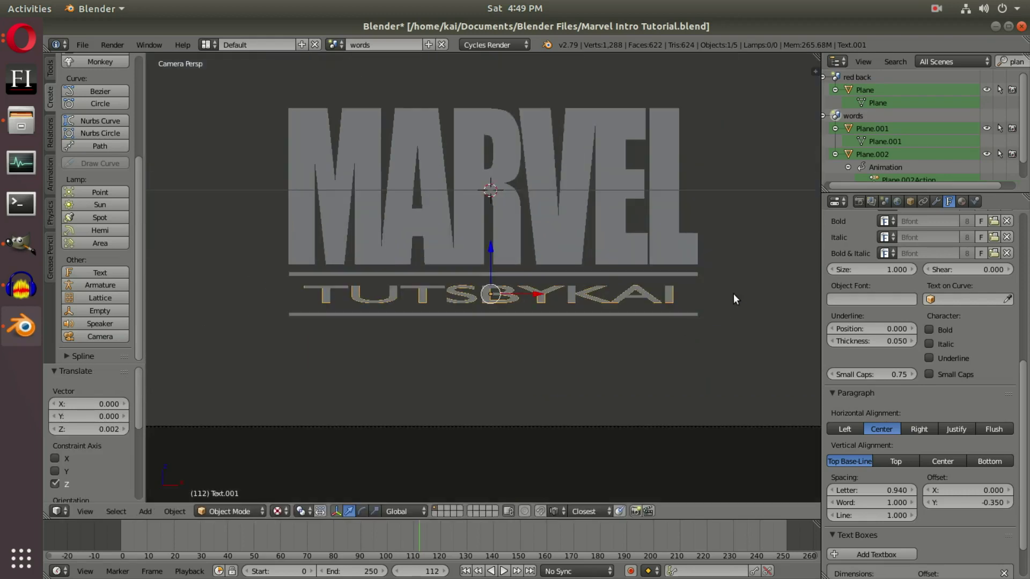
pyautogui.press('s')
pyautogui.click(655, 297)
pyautogui.scroll(1, 540, 299)
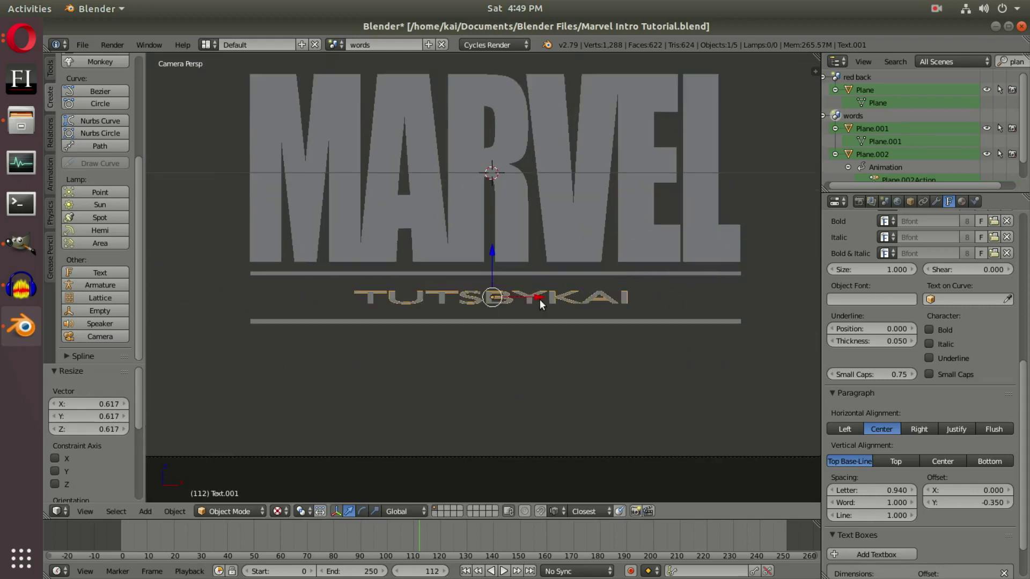
# Widen the TUTSBYKAI text's letter spacing to 1.940 and scale the text by about 0.909
pyautogui.scroll(1, 539, 300)
pyautogui.moveTo(860, 488); pyautogui.dragTo(912, 488)
pyautogui.press('s')
pyautogui.click(639, 343)
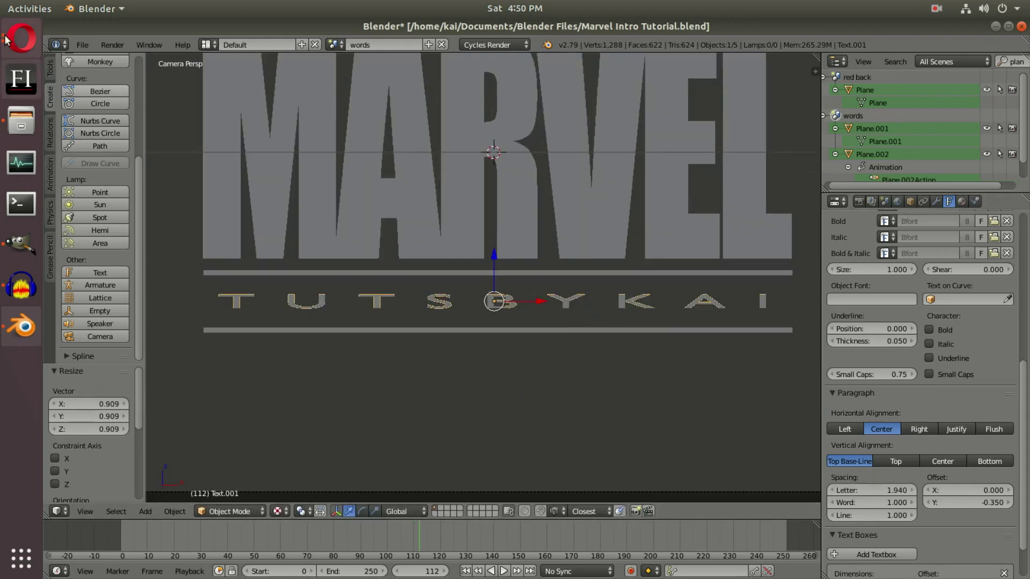
# Switch to Opera and briefly play the Marvel Intro HD video to examine the STUDIOS lettering between the lines
pyautogui.click(21, 37)
pyautogui.click(137, 72)
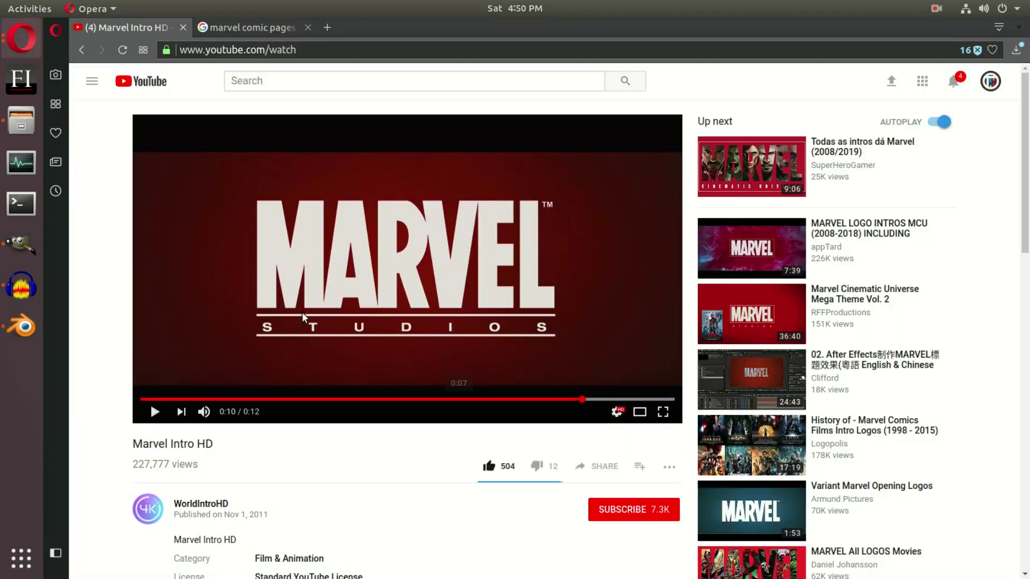
pyautogui.click(443, 361)
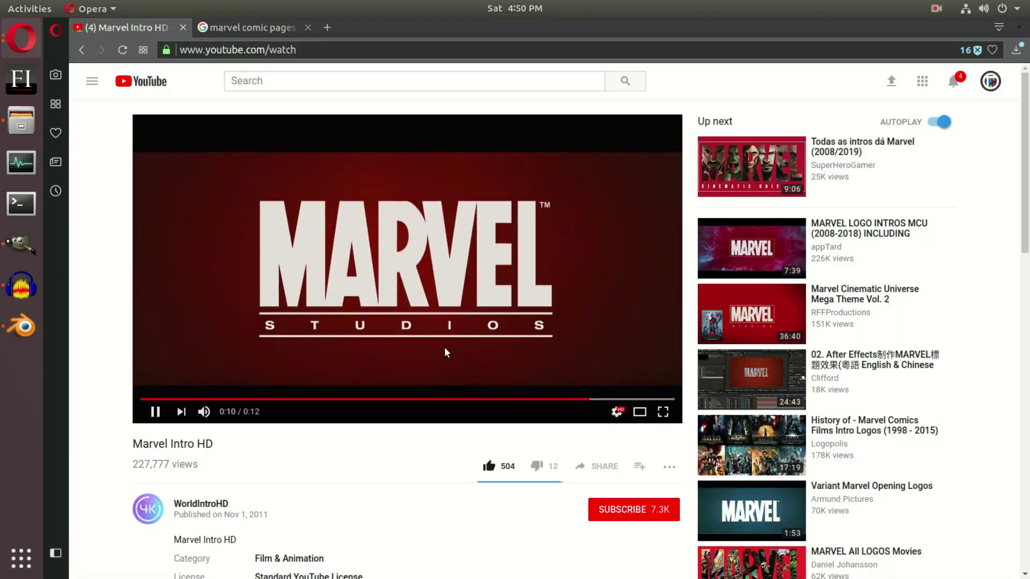
pyautogui.click(444, 347)
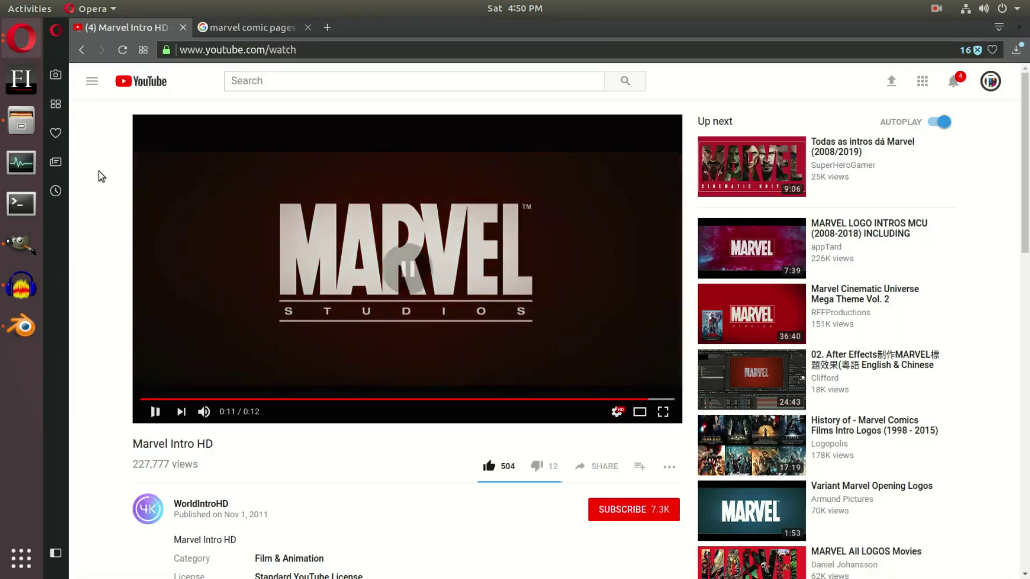
# Switch to Blender, scale the TUTSBYKAI text by 0.552 along X and set its letter spacing to 3.640
pyautogui.click(21, 325)
pyautogui.press('s')
pyautogui.press('x')
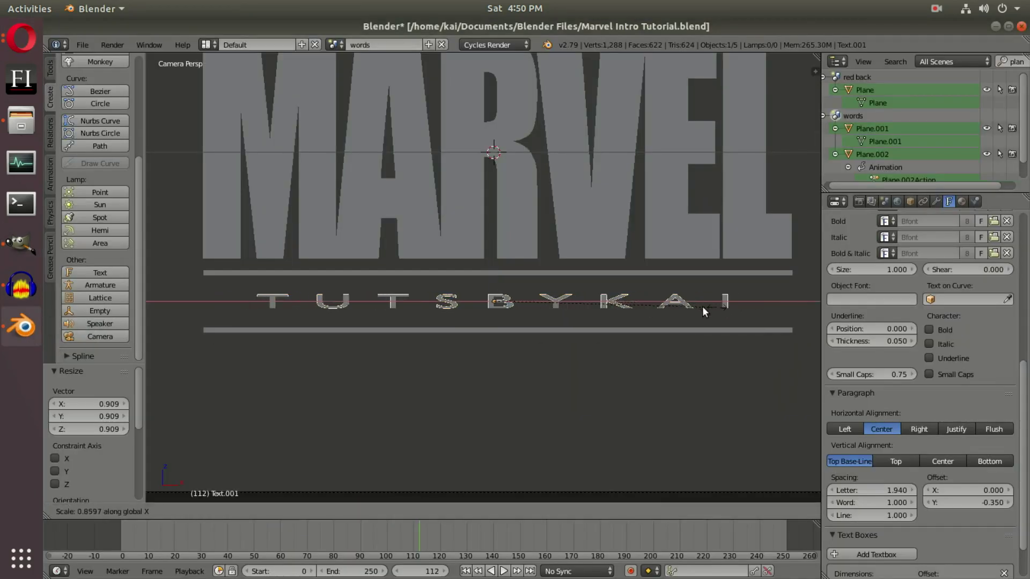
pyautogui.click(637, 316)
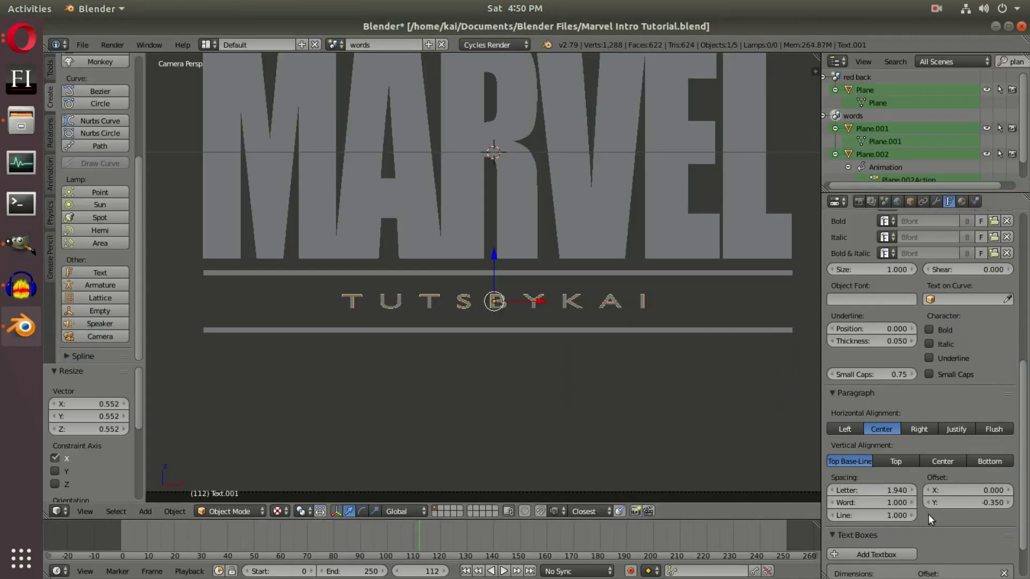
pyautogui.moveTo(869, 491); pyautogui.dragTo(950, 491)
pyautogui.scroll(-4, 648, 386)
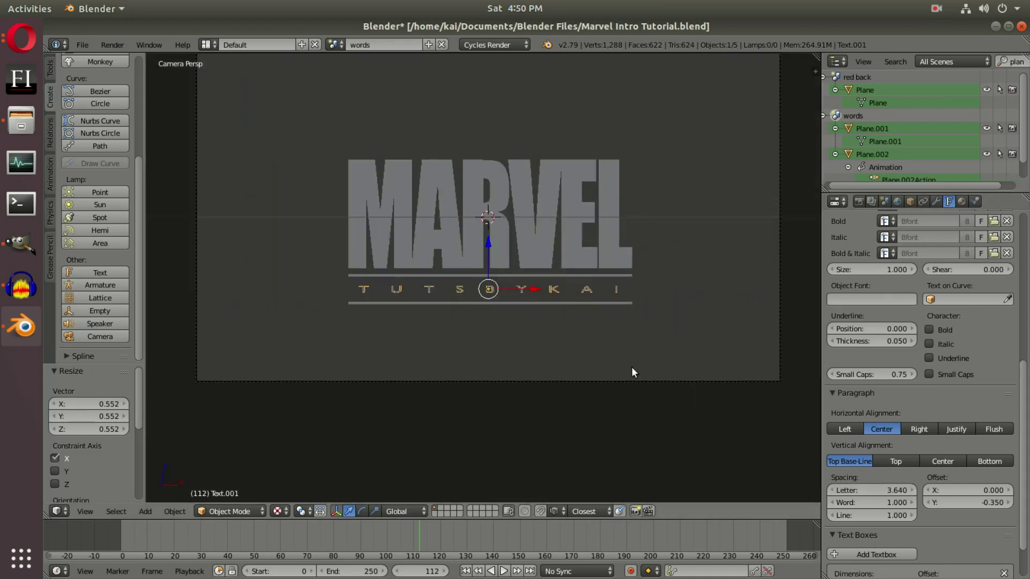
pyautogui.rightClick(595, 375)
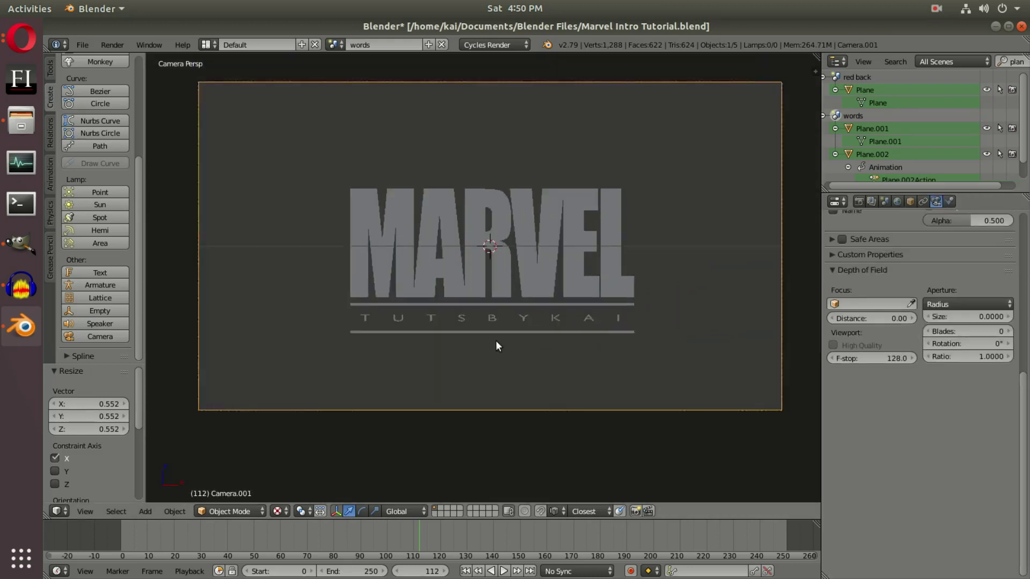
# Thin the TUTSBYKAI letters by setting the text's geometry offset to -0.011
pyautogui.scroll(1, 465, 333)
pyautogui.scroll(1, 466, 331)
pyautogui.rightClick(632, 343)
pyautogui.scroll(8, 564, 390)
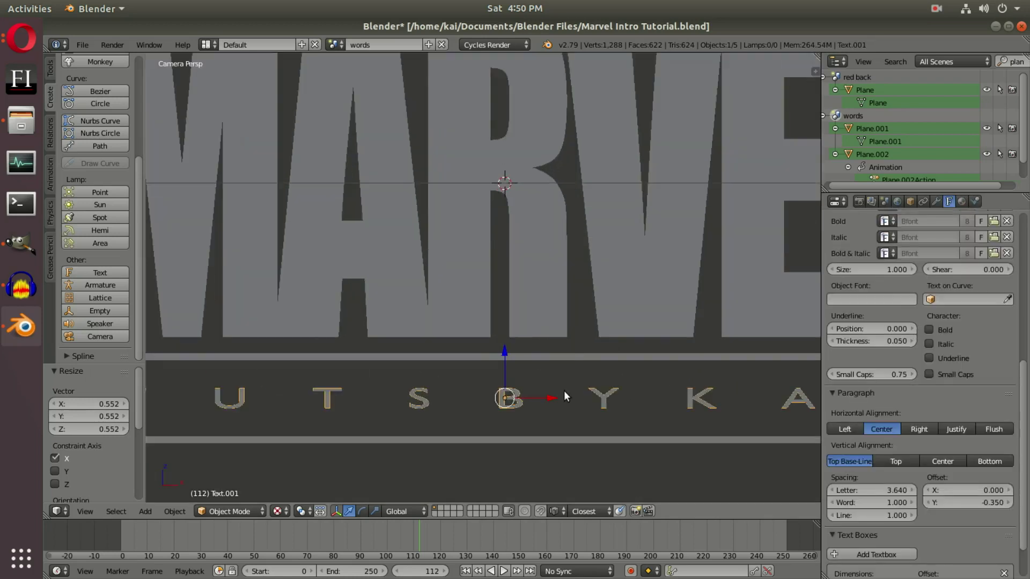
pyautogui.scroll(10, 947, 348)
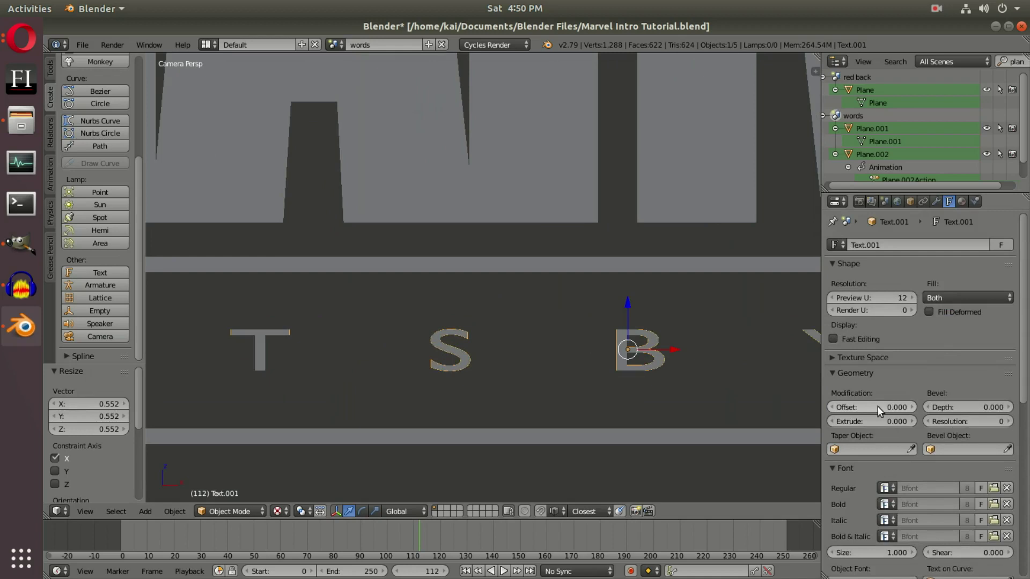
pyautogui.moveTo(880, 409); pyautogui.dragTo(866, 410)
pyautogui.scroll(10, 486, 404)
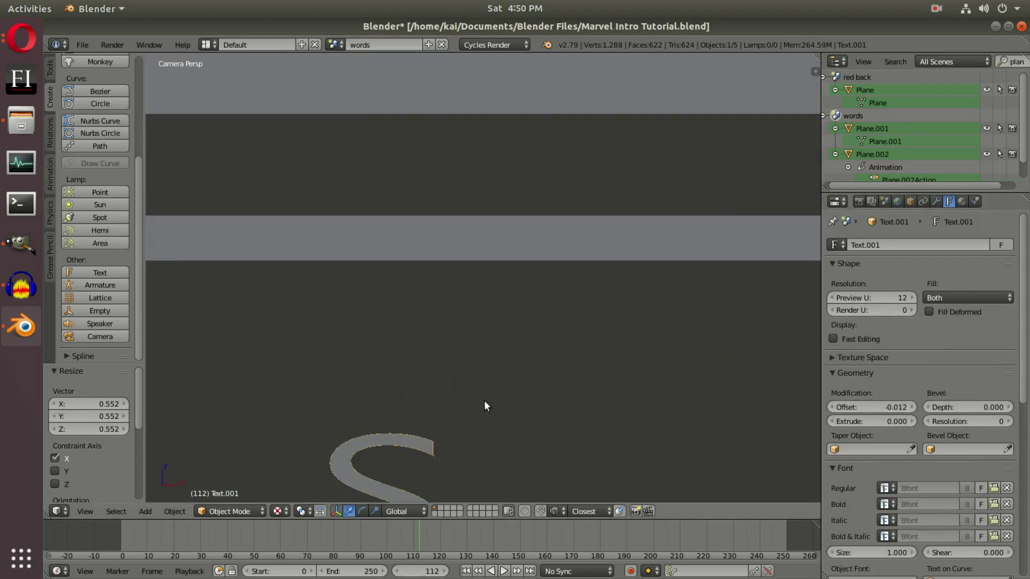
pyautogui.keyDown('shift'); pyautogui.moveTo(401, 496); pyautogui.dragTo(467, 253, button='middle'); pyautogui.keyUp('shift')
pyautogui.scroll(9, 468, 253)
pyautogui.scroll(-2, 569, 257)
pyautogui.moveTo(879, 407)
pyautogui.mouseDown()
pyautogui.moveTo(826, 407)
pyautogui.moveTo(890, 407)
pyautogui.moveTo(880, 407)
pyautogui.mouseUp()
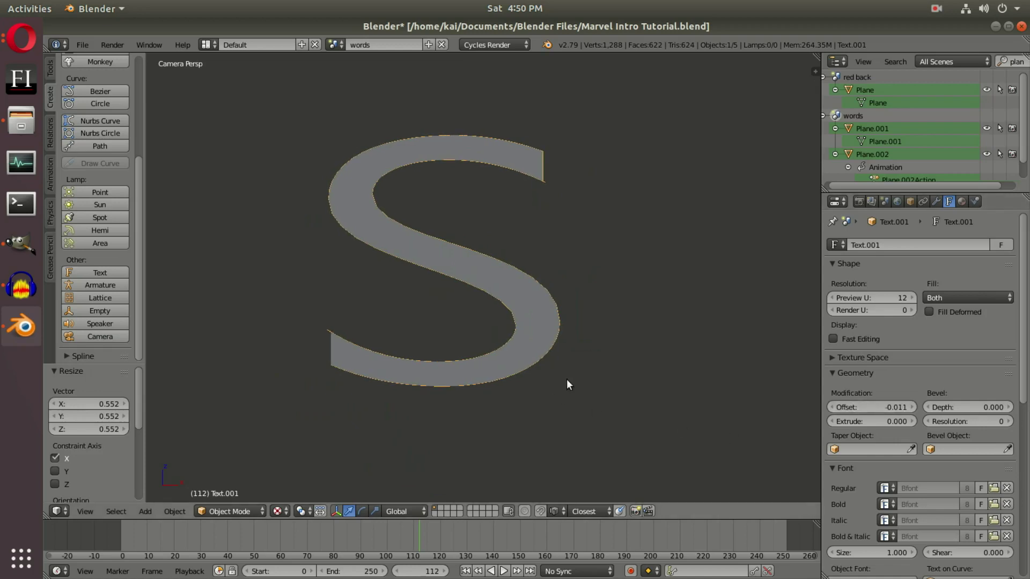
pyautogui.scroll(-8, 555, 390)
pyautogui.scroll(-6, 573, 367)
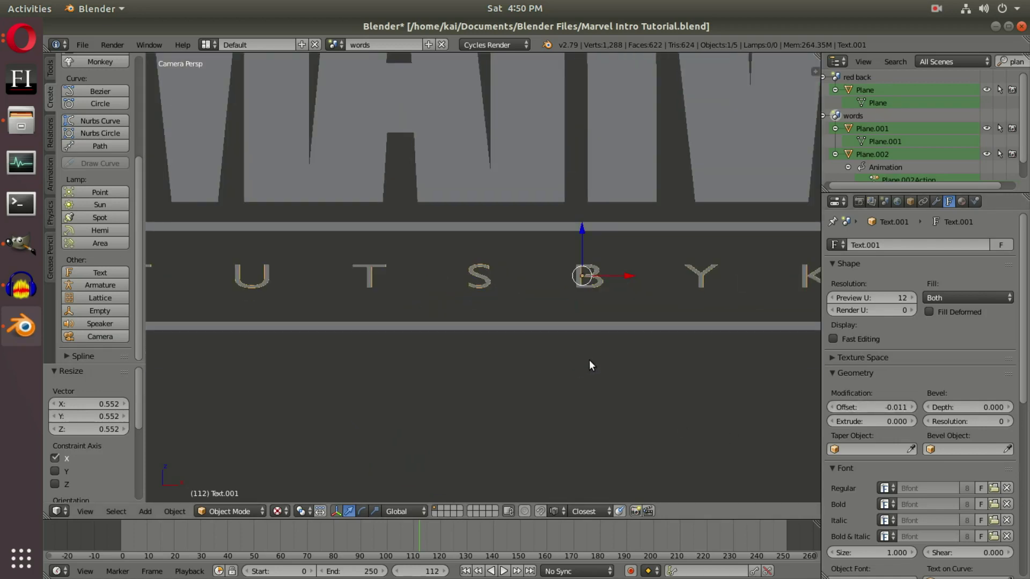
pyautogui.scroll(-3, 628, 351)
pyautogui.rightClick(570, 382)
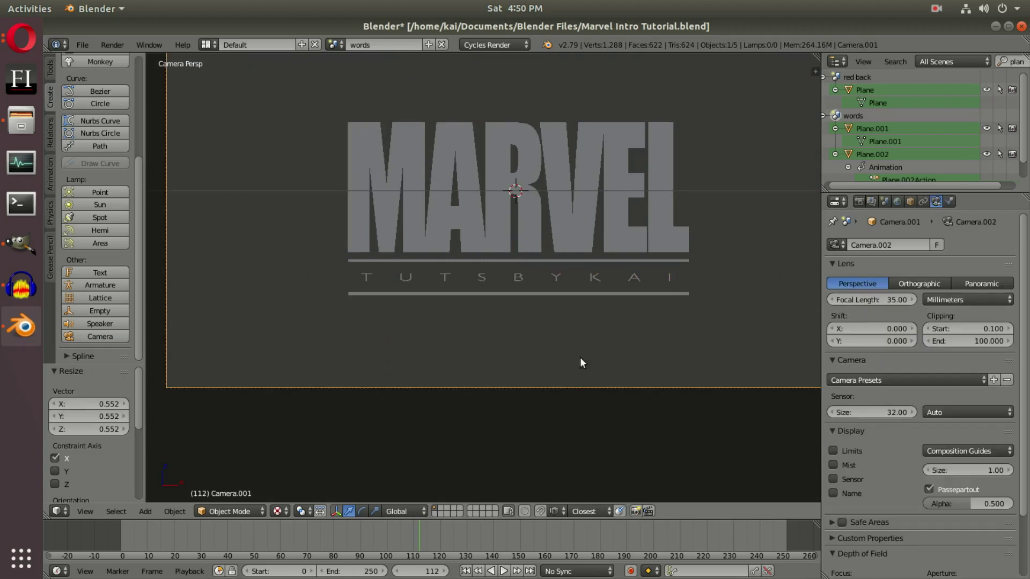
pyautogui.keyDown('shift'); pyautogui.moveTo(593, 301); pyautogui.dragTo(566, 365, button='middle'); pyautogui.keyUp('shift')
pyautogui.scroll(-2, 566, 365)
pyautogui.scroll(3, 565, 363)
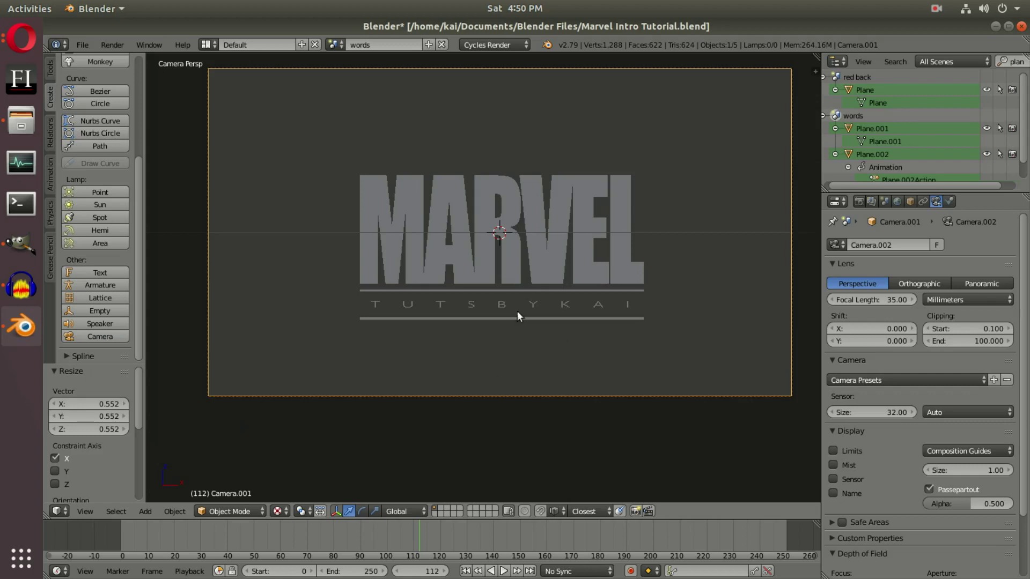
# Play and step through about frames 90 to 100 to examine how the lower strip passes over the TUTSBYKAI text
pyautogui.click(354, 536)
pyautogui.hotkey('alt', 'a')
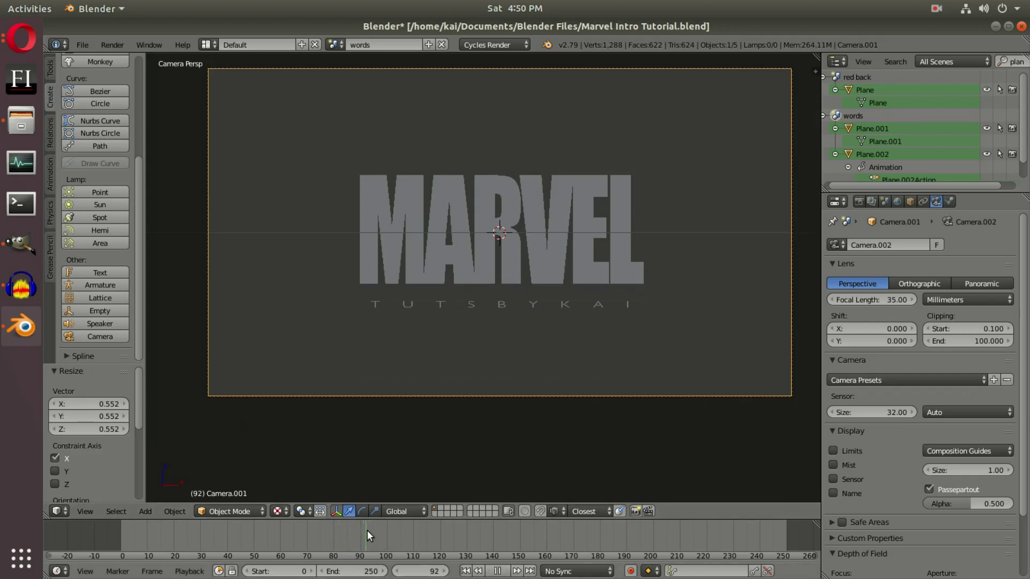
pyautogui.hotkey('alt', 'a')
pyautogui.press('Right')
pyautogui.press('Right')
pyautogui.press('Right')
pyautogui.press('Right')
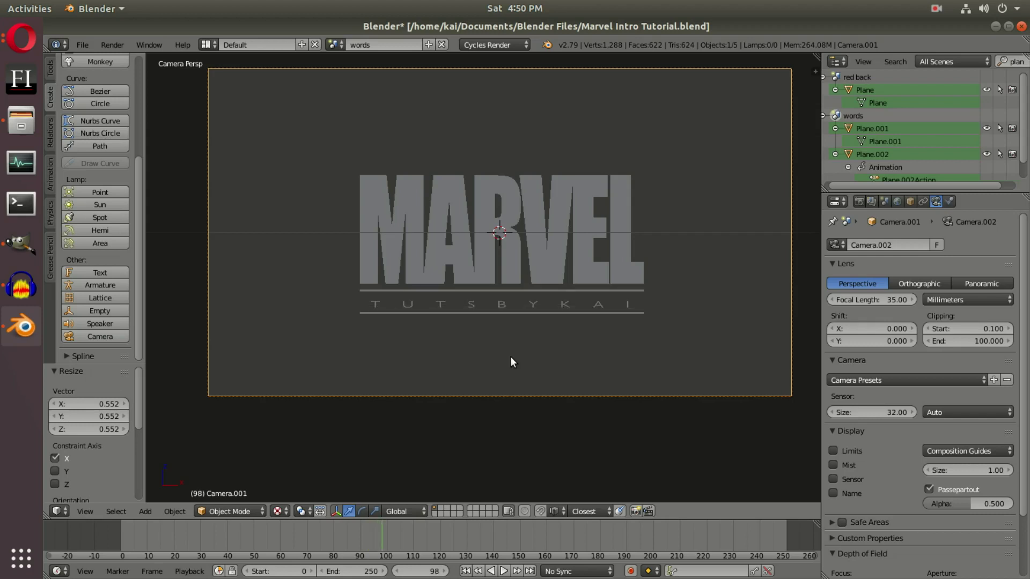
pyautogui.press('Left')
pyautogui.press('Left')
pyautogui.press('Left')
pyautogui.press('Left')
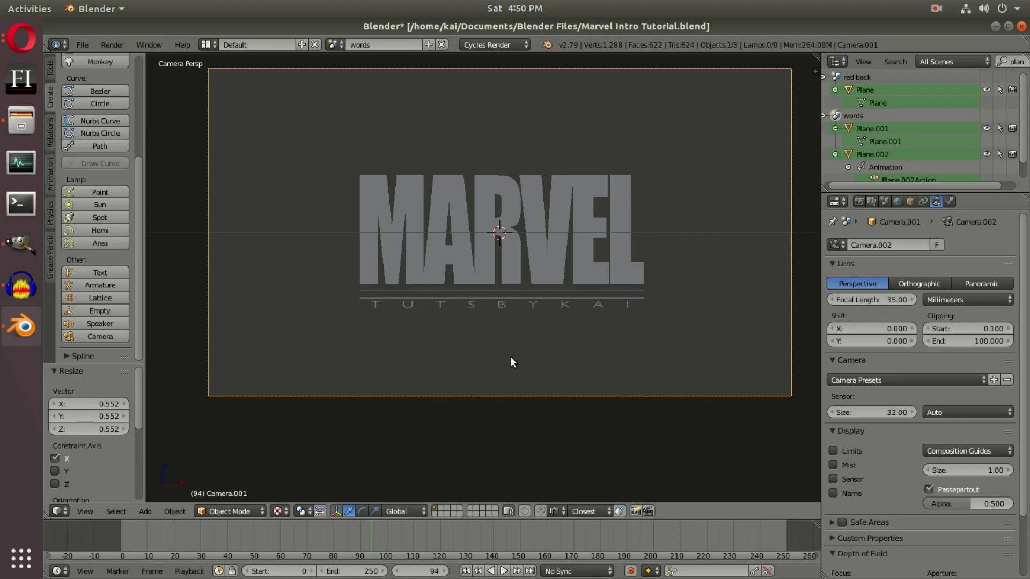
pyautogui.press('Left')
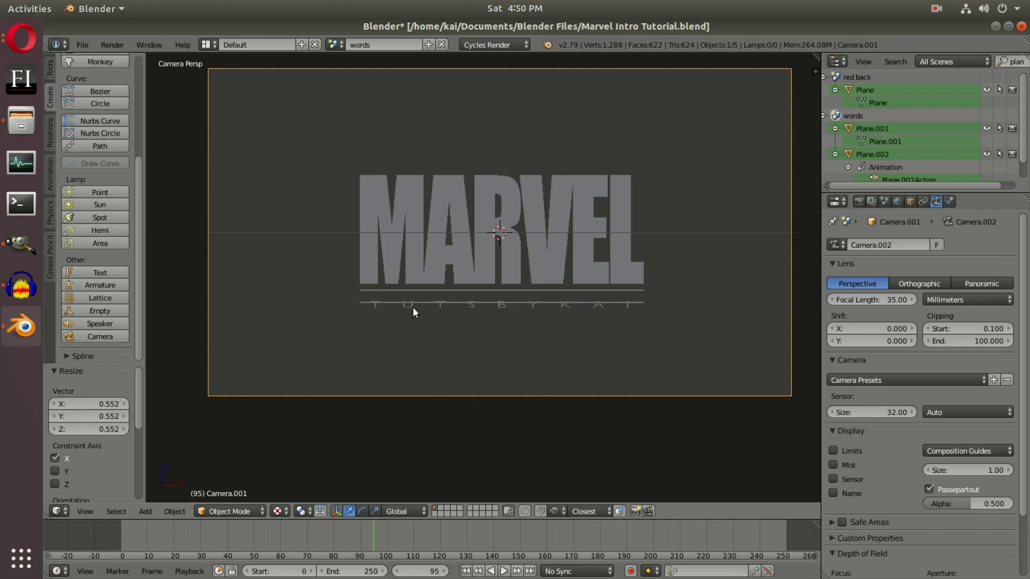
pyautogui.scroll(1, 512, 328)
pyautogui.scroll(-2, 518, 322)
pyautogui.press('Right')
pyautogui.press('Right')
pyautogui.press('Right')
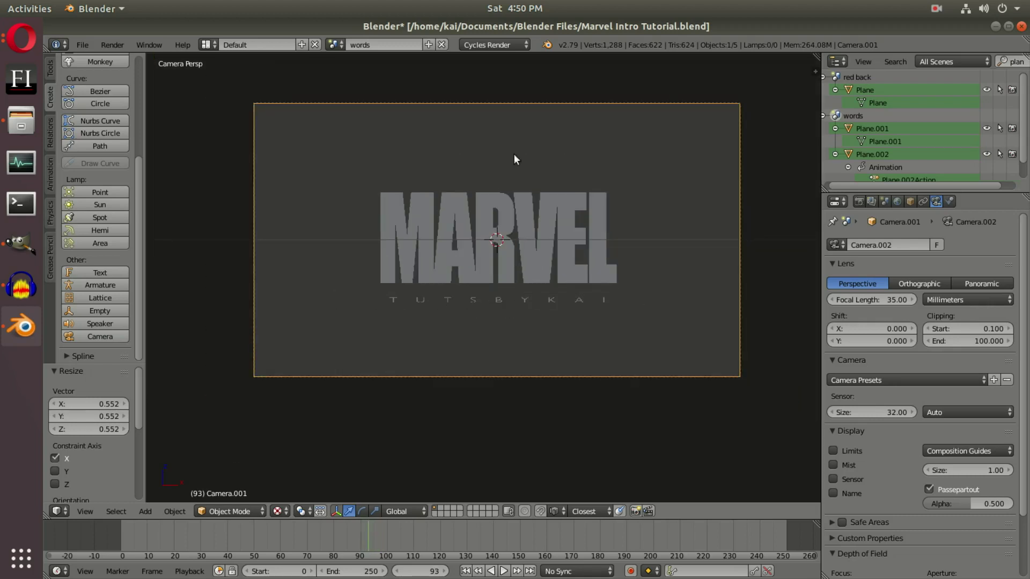
pyautogui.press('Right')
pyautogui.press('Right')
pyautogui.press('Right')
pyautogui.press('Right')
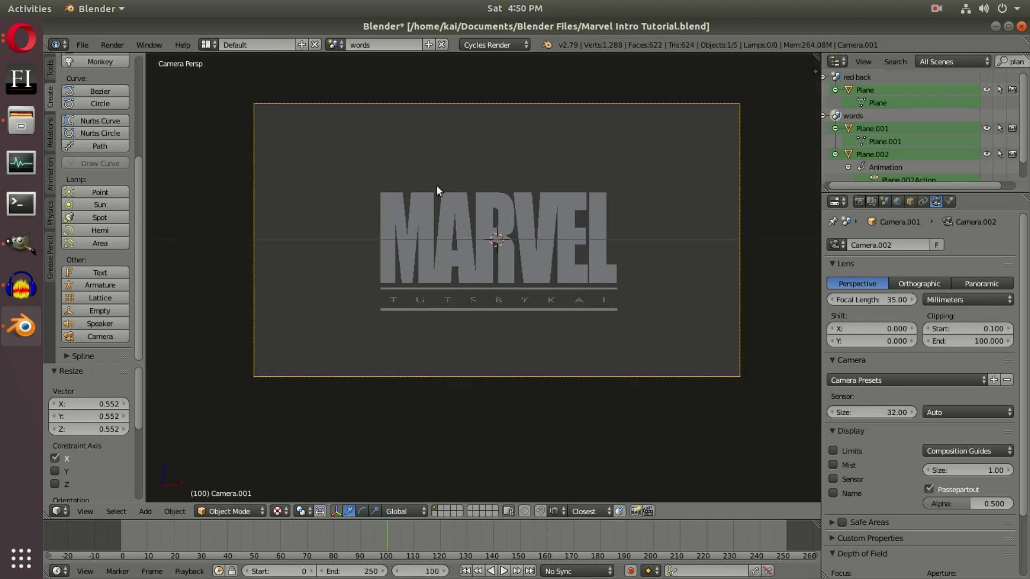
pyautogui.scroll(2, 536, 239)
pyautogui.click(368, 536)
pyautogui.rightClick(484, 318)
pyautogui.press('Right')
pyautogui.press('Right')
pyautogui.press('Right')
pyautogui.press('Right')
pyautogui.press('Right')
pyautogui.press('Right')
pyautogui.press('Right')
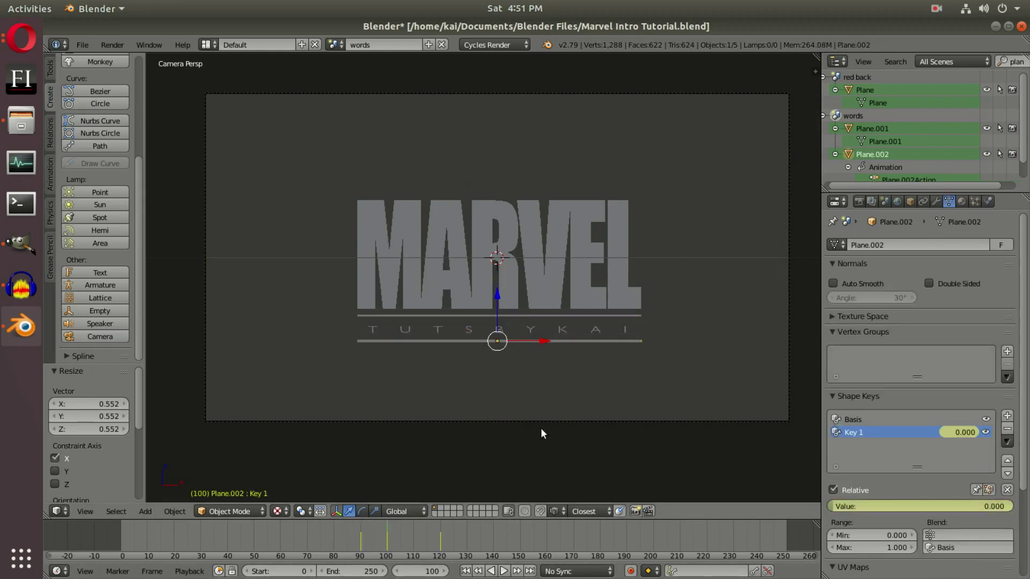
# Insert keyframes on the camera at frames 100 and 90
pyautogui.rightClick(542, 427)
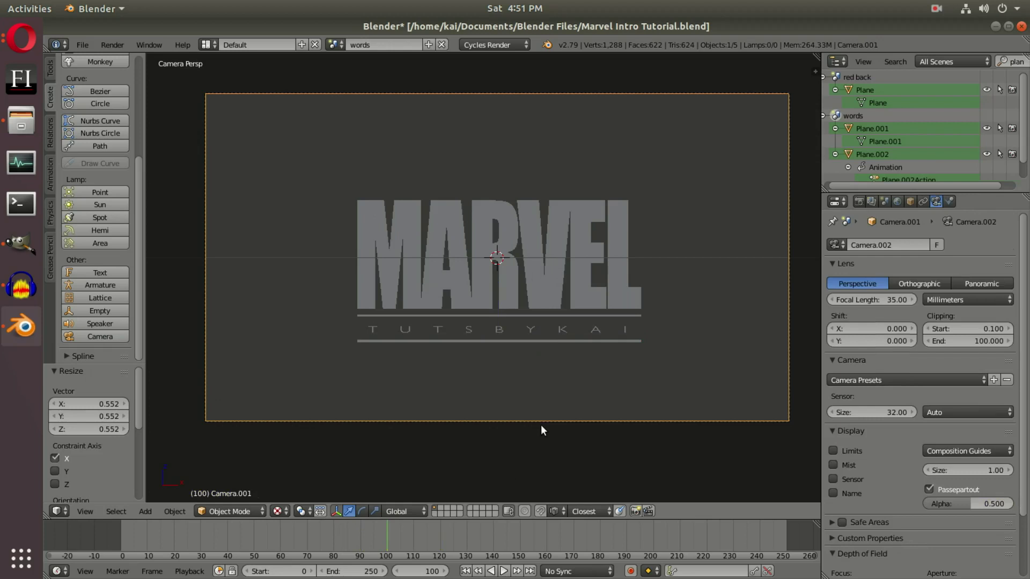
pyautogui.press('i')
pyautogui.click(601, 128)
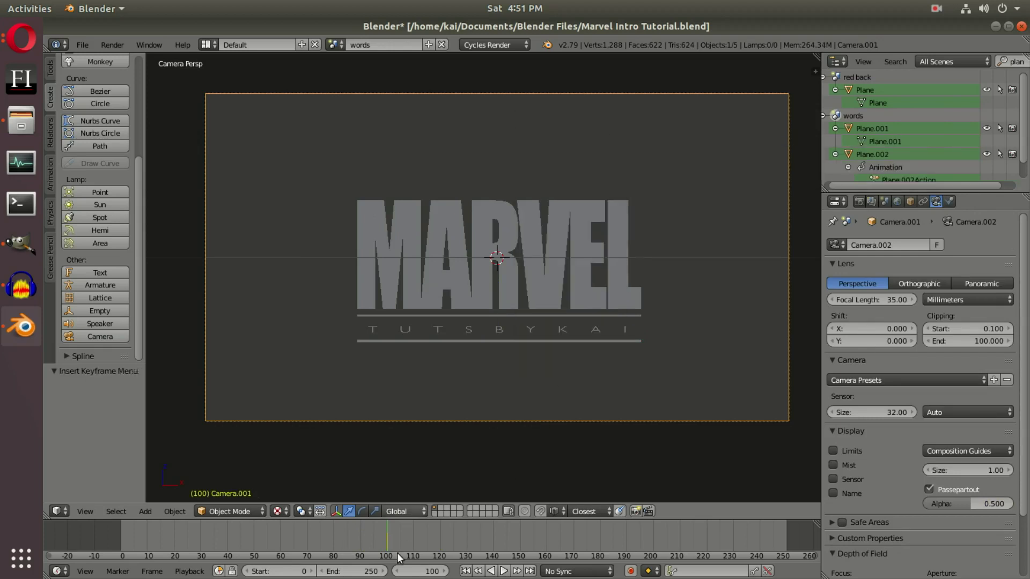
pyautogui.click(360, 535)
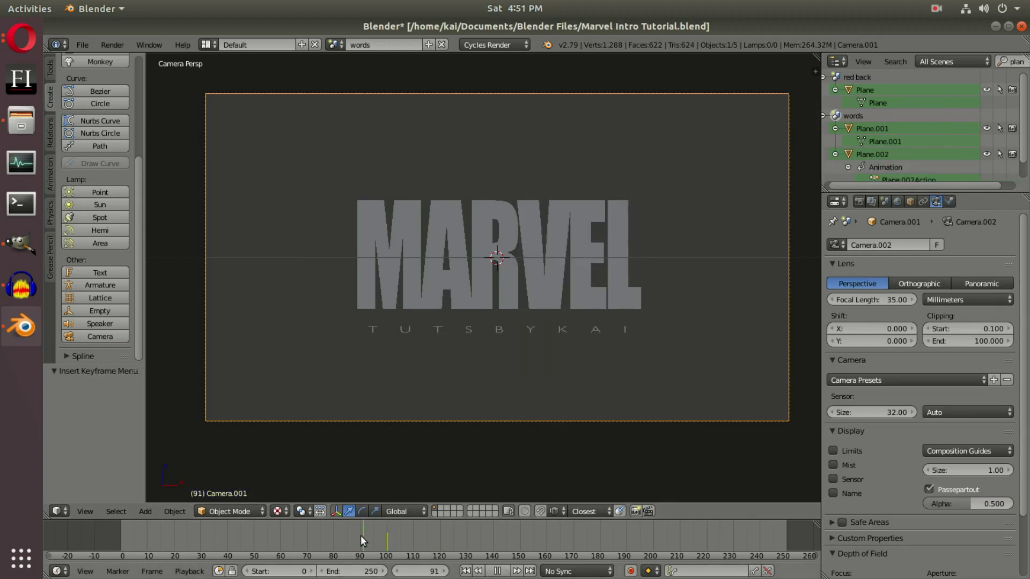
pyautogui.press('i')
pyautogui.click(521, 220)
# Move the camera by -0.151 along Z at frame 100
pyautogui.click(386, 534)
pyautogui.press('g')
pyautogui.press('z')
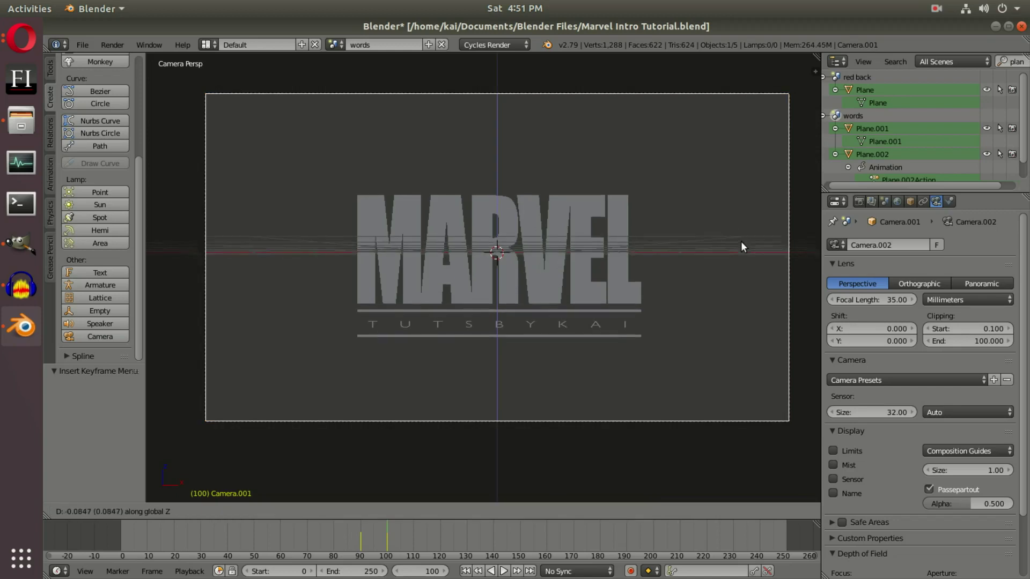
pyautogui.click(744, 246)
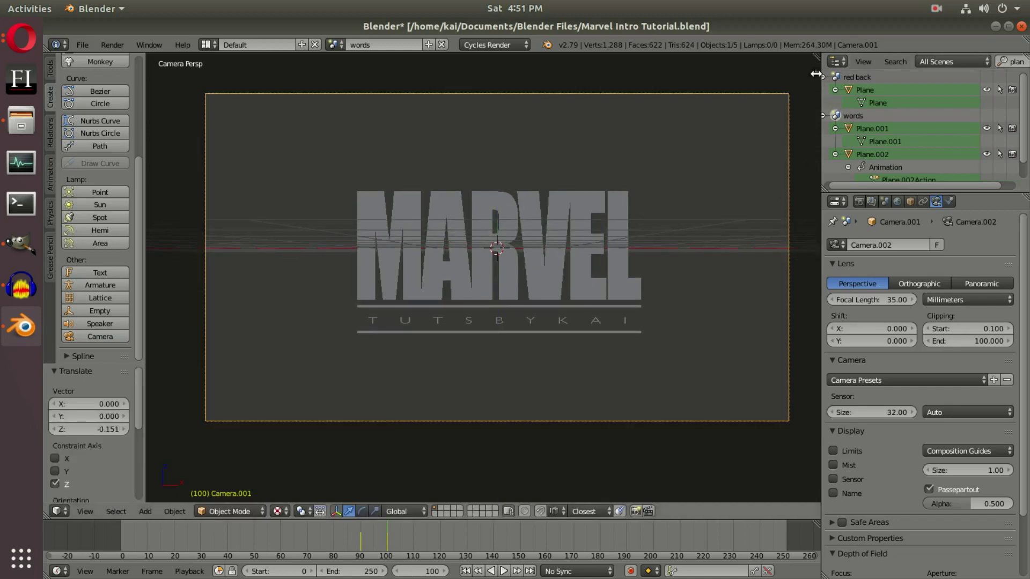
# Turn off the grid floor display in the 3D view
pyautogui.press('n')
pyautogui.scroll(-8, 760, 364)
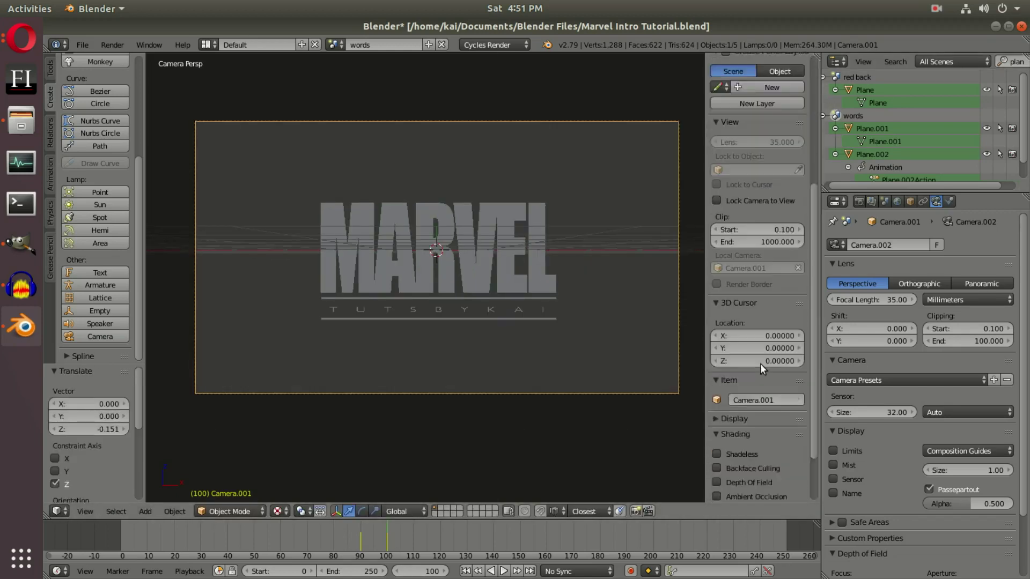
pyautogui.click(744, 354)
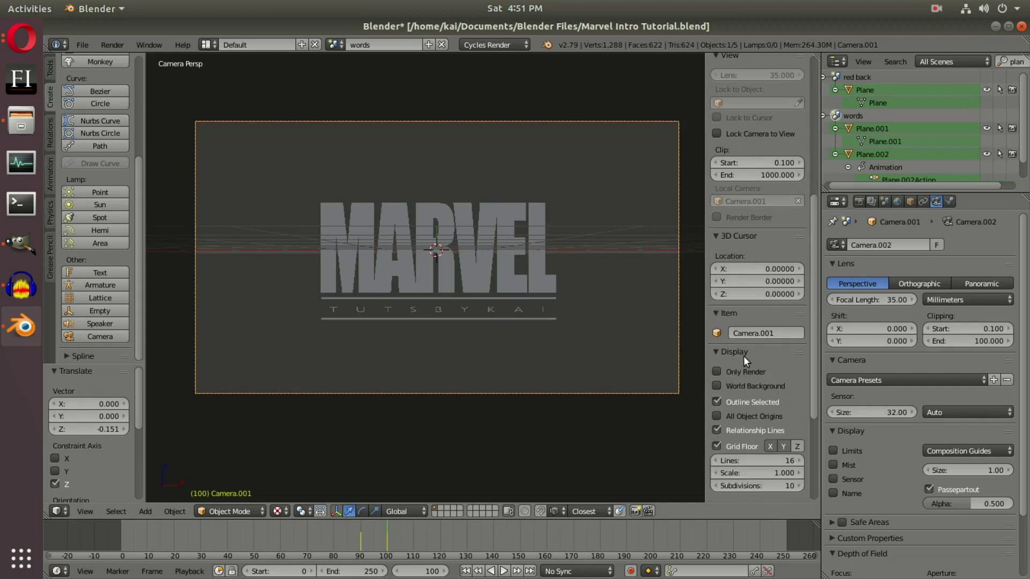
pyautogui.click(726, 446)
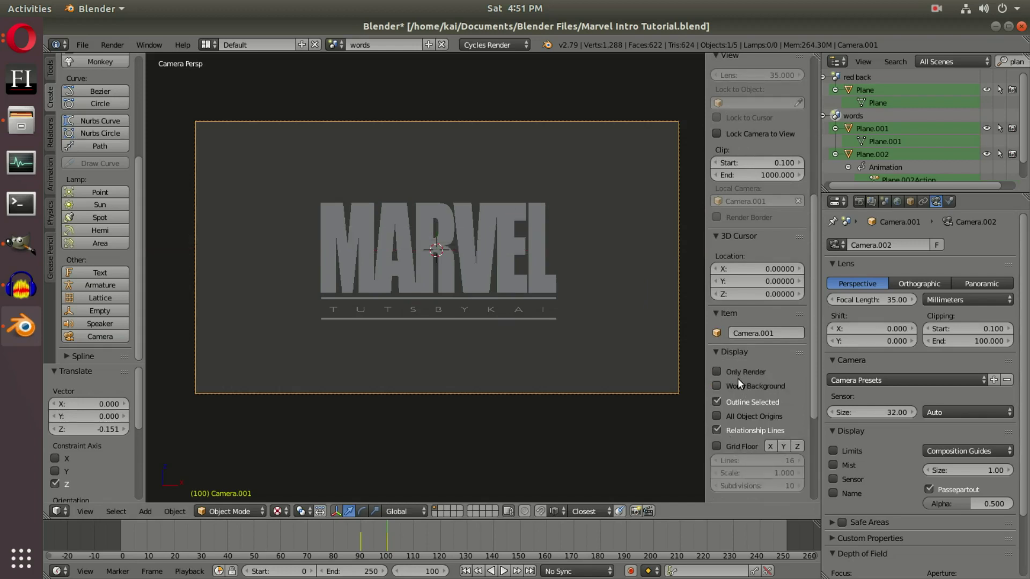
pyautogui.press('n')
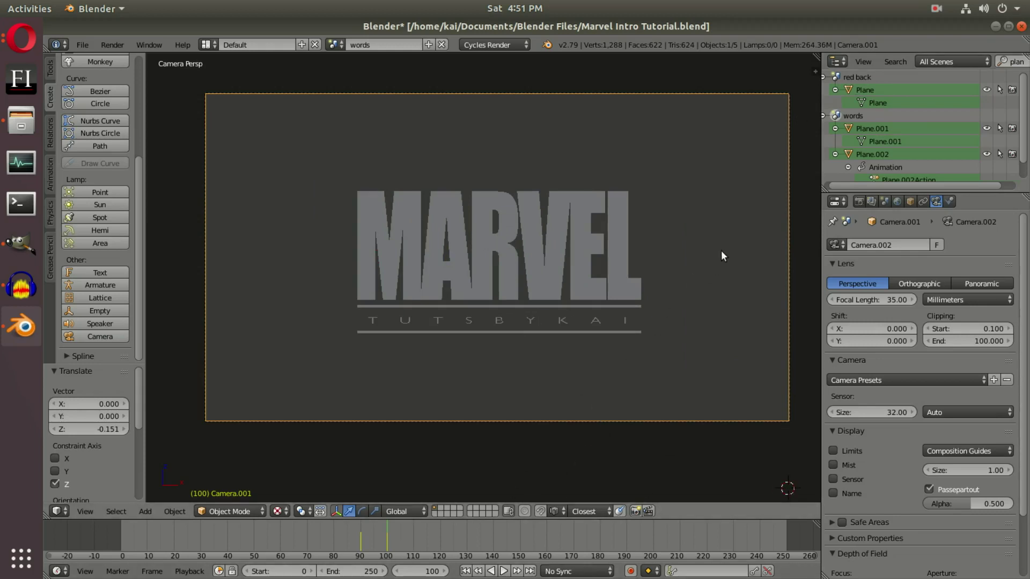
# Keyframe the lowered camera at frame 100 and play the animation from shortly before frame 90
pyautogui.press('i')
pyautogui.click(607, 215)
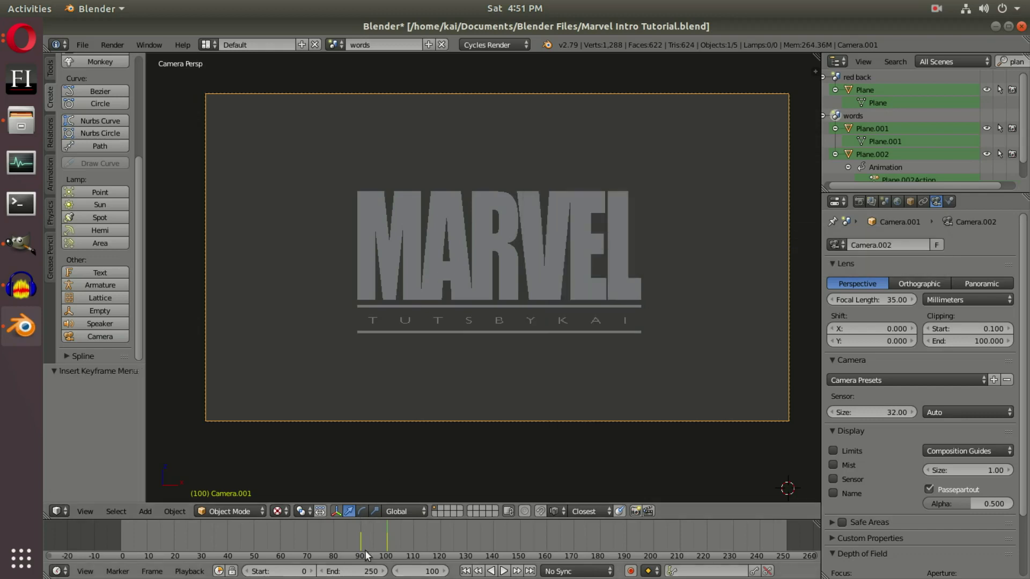
pyautogui.press('Left')
pyautogui.press('Left')
pyautogui.press('Left')
pyautogui.press('Left')
pyautogui.press('Left')
pyautogui.press('Left')
pyautogui.press('Left')
pyautogui.press('Left')
pyautogui.press('Left')
pyautogui.press('Left')
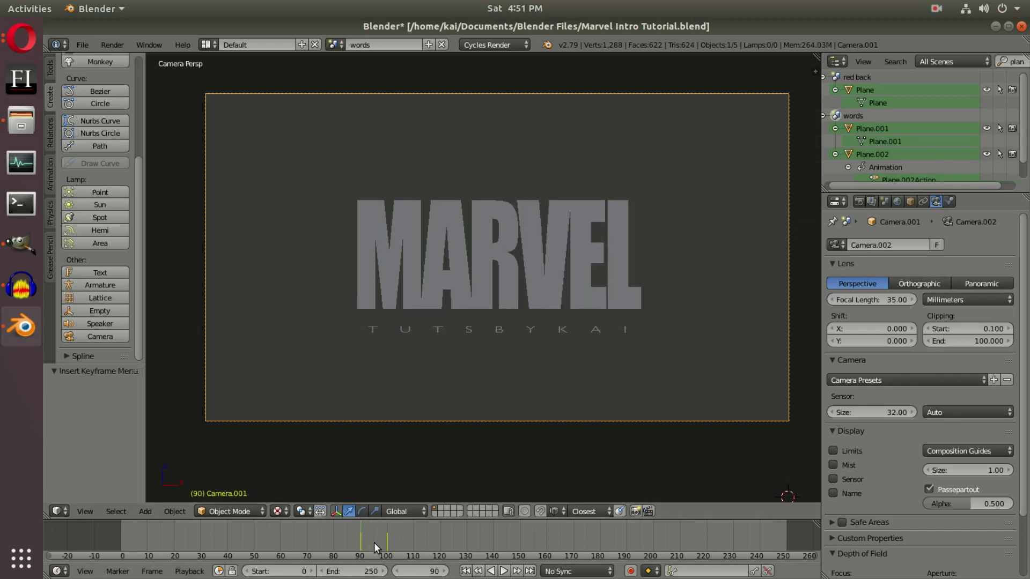
pyautogui.hotkey('alt', 'shift', 'a')
pyautogui.click(504, 571)
pyautogui.click(340, 532)
pyautogui.click(340, 532)
pyautogui.click(340, 531)
pyautogui.click(339, 531)
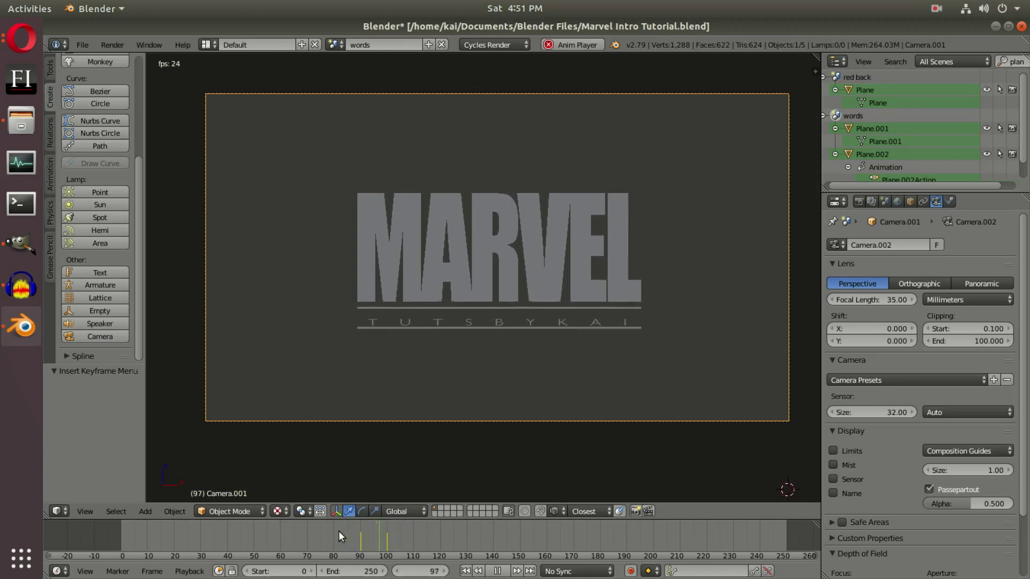
pyautogui.click(501, 571)
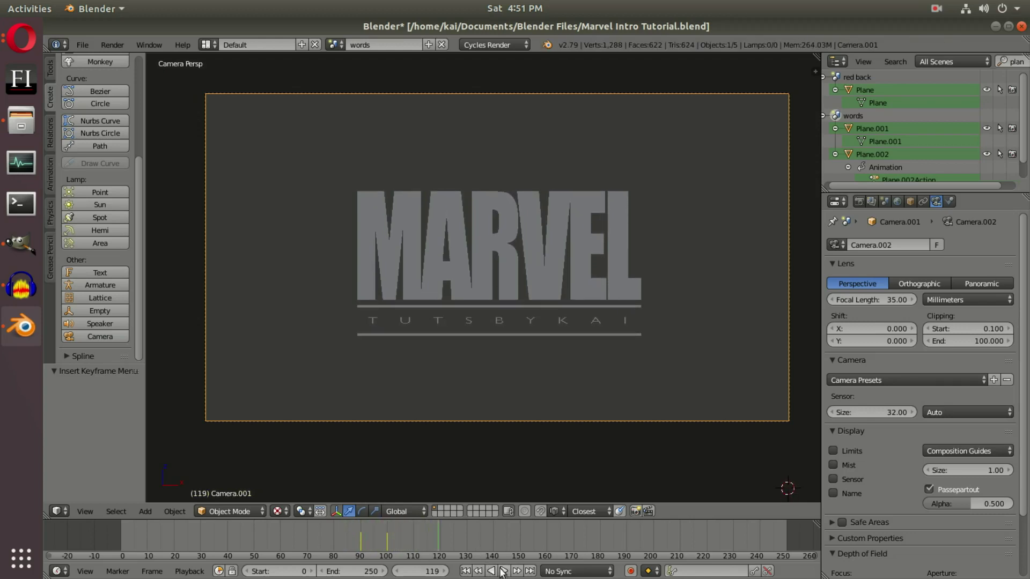
# Move the camera about -0.073 further along Z at frame 100 and keyframe its new position
pyautogui.click(387, 535)
pyautogui.press('g')
pyautogui.press('z')
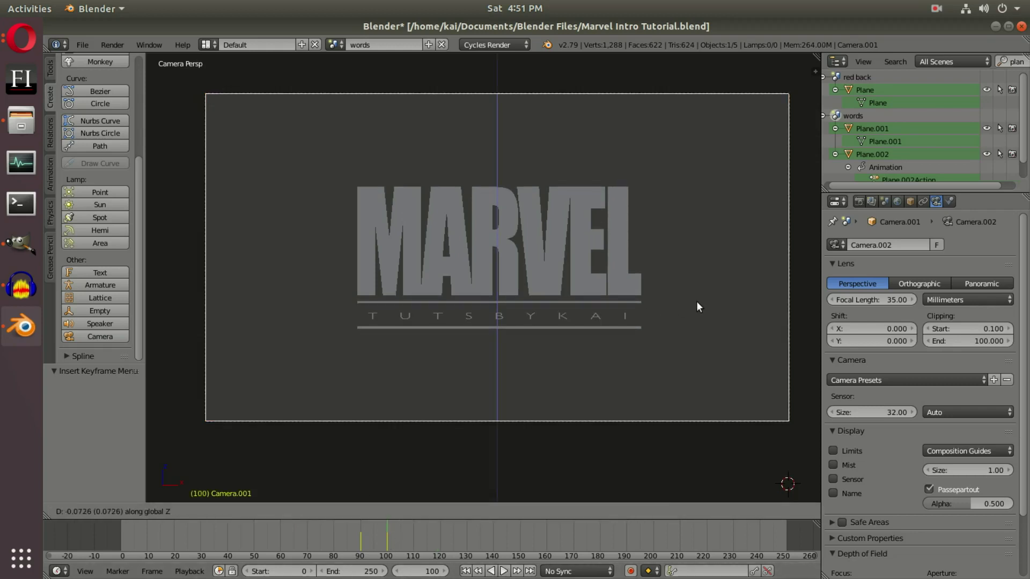
pyautogui.click(696, 304)
pyautogui.press('i')
pyautogui.click(650, 245)
# Examine the camera move around frames 87 to 100 from outside and through the camera, including the lower strip crossing the caption
pyautogui.moveTo(353, 537); pyautogui.dragTo(395, 532)
pyautogui.moveTo(438, 465); pyautogui.dragTo(433, 472, button='middle')
pyautogui.scroll(-8, 431, 474)
pyautogui.click(354, 534)
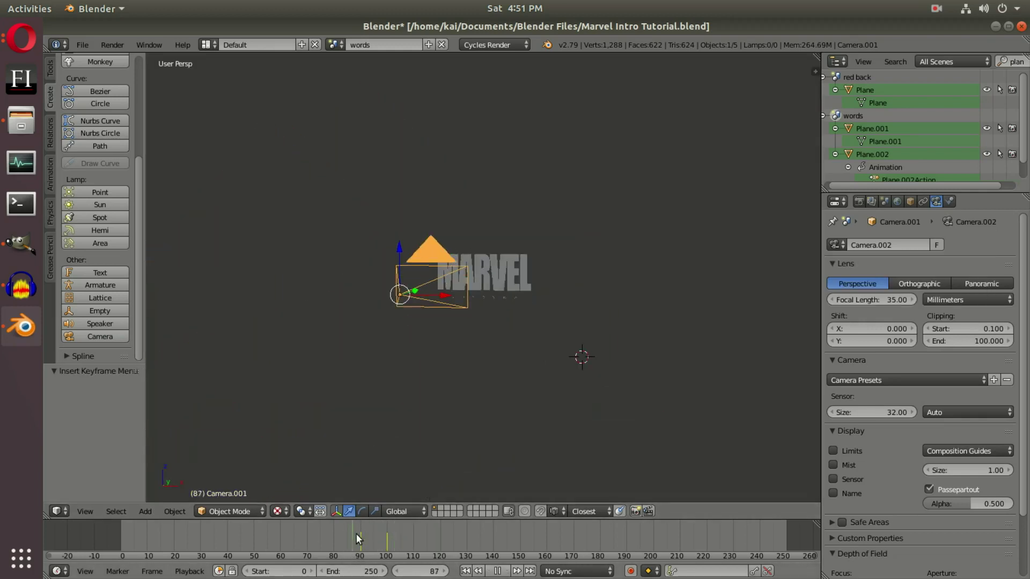
pyautogui.hotkey('alt', 'a')
pyautogui.hotkey('alt', 'a')
pyautogui.press('KP_0')
pyautogui.moveTo(443, 542); pyautogui.dragTo(373, 530)
pyautogui.scroll(3, 455, 417)
pyautogui.scroll(2, 455, 417)
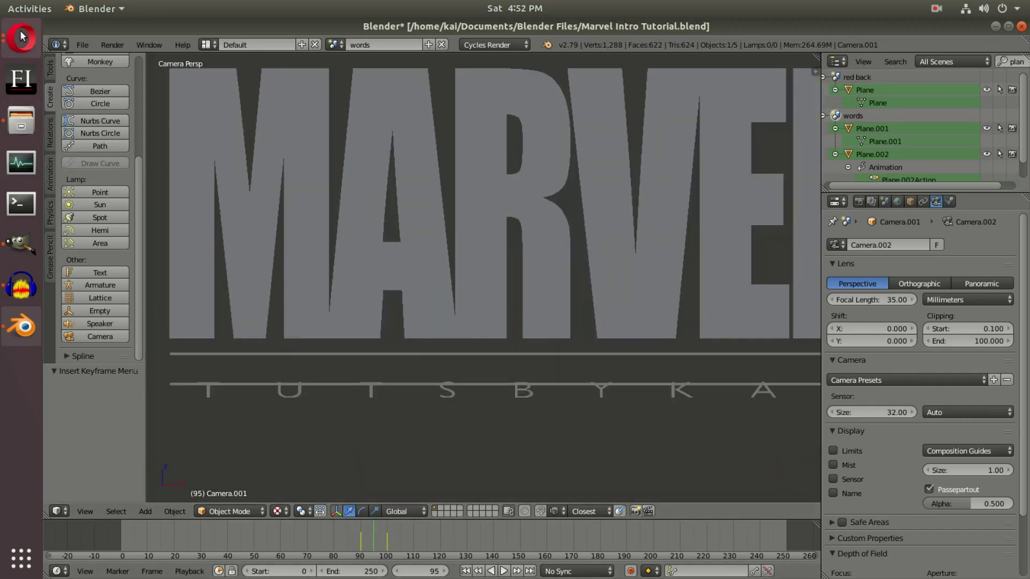
# Switch to Opera and replay the Marvel Intro HD video from 0:08 to examine how the STUDIOS caption is revealed
pyautogui.click(22, 37)
pyautogui.click(145, 75)
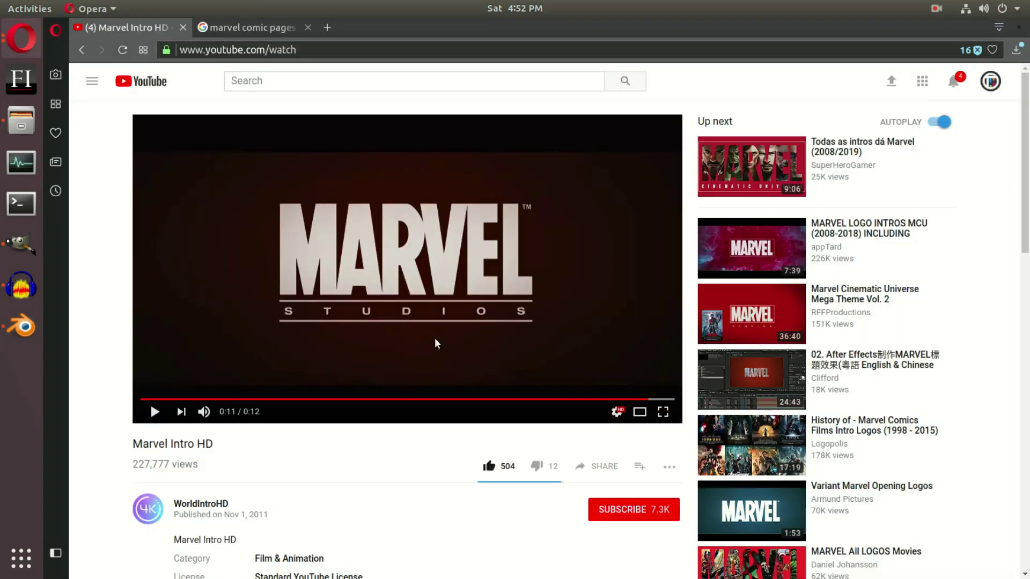
pyautogui.click(582, 399)
pyautogui.click(530, 305)
pyautogui.moveTo(507, 399); pyautogui.dragTo(264, 425)
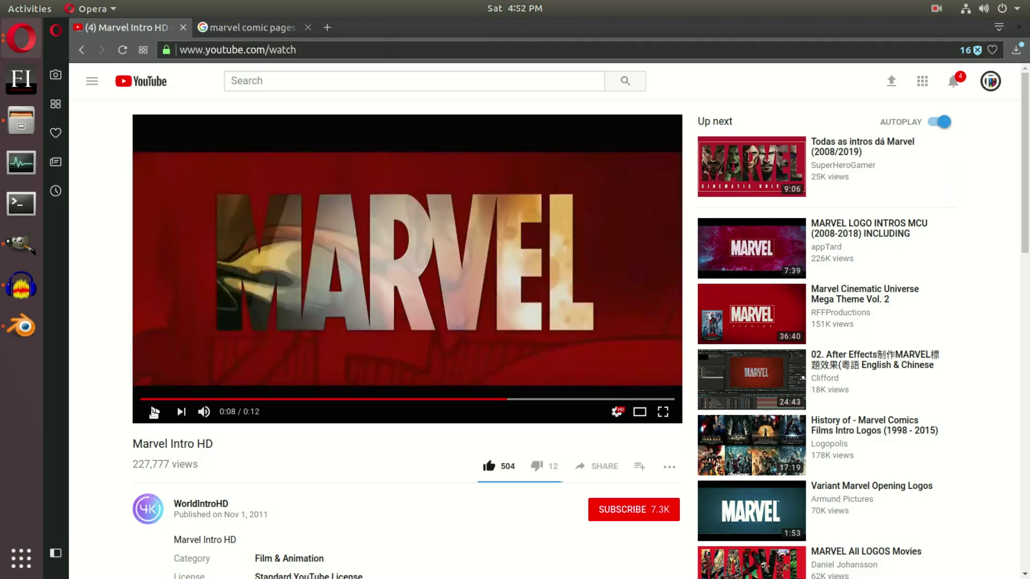
pyautogui.click(156, 412)
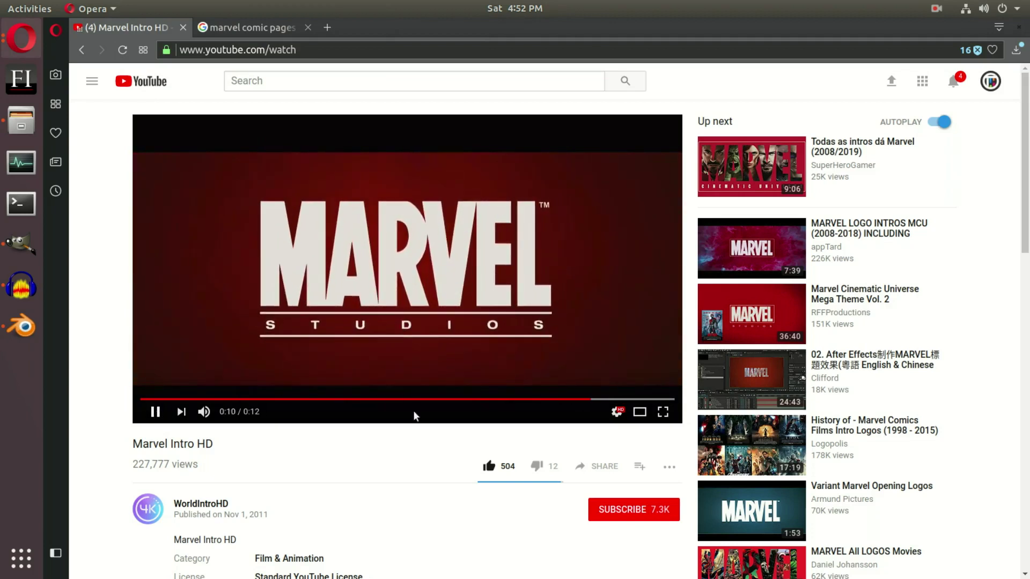